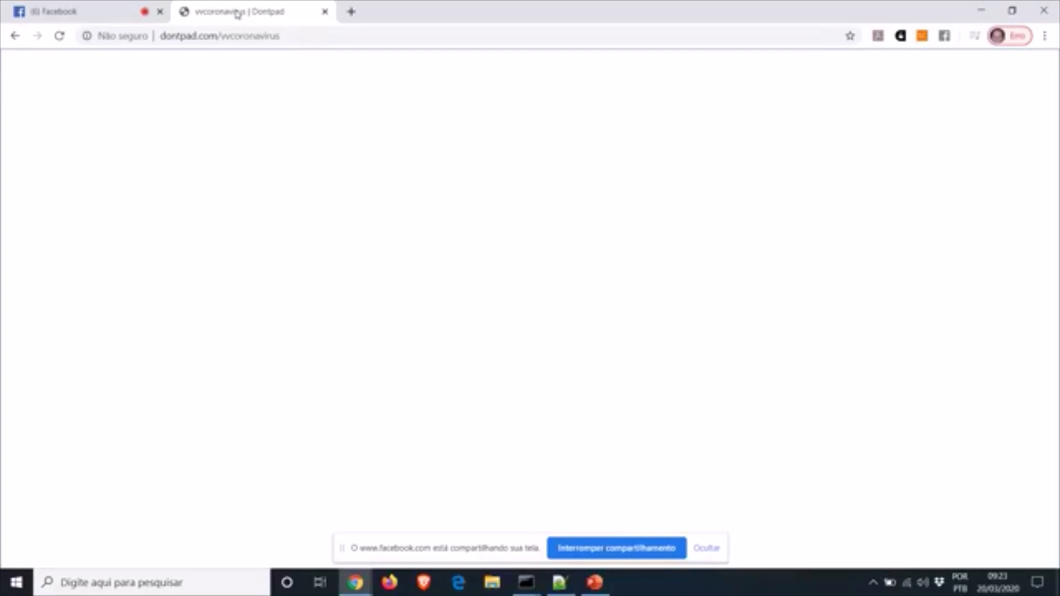
type("https://www.vosv")
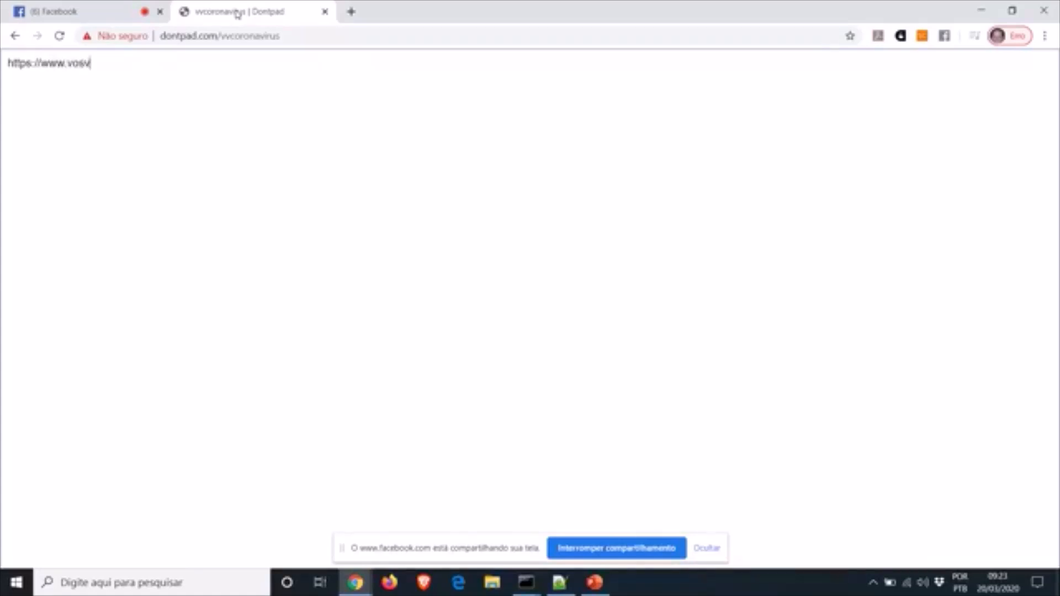
type("iewer.com")
key("Return")
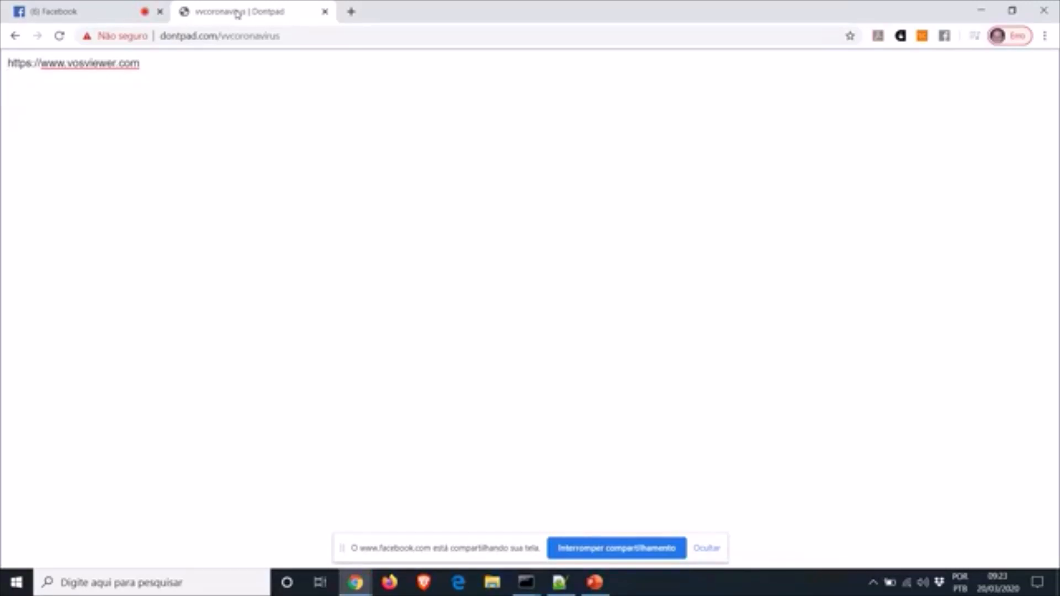
key("Return")
left_click_drag(3, 75, 5, 63)
key("ctrl+c")
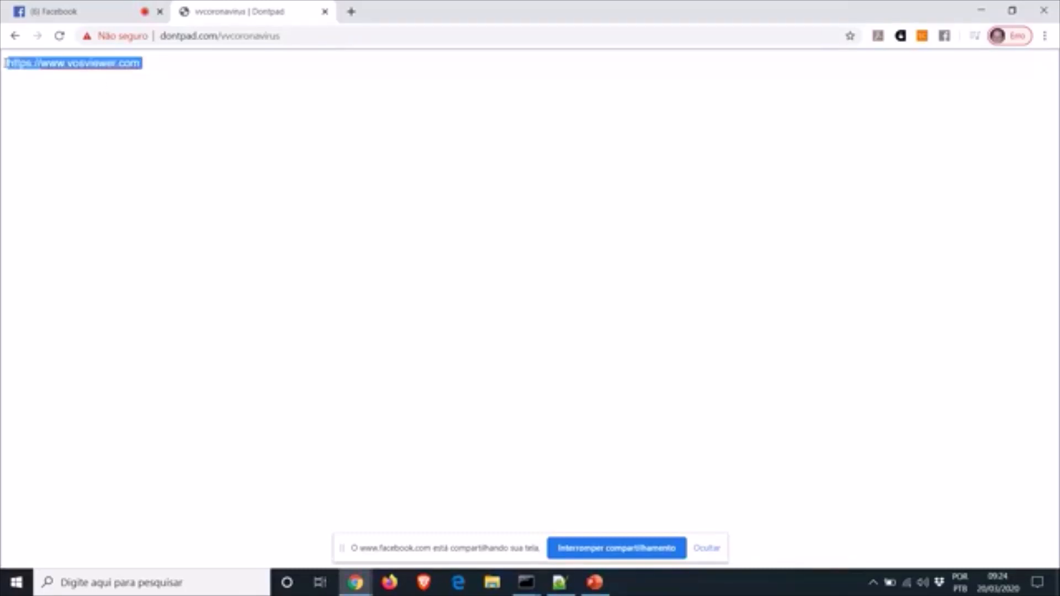
left_click(351, 12)
key("ctrl+v")
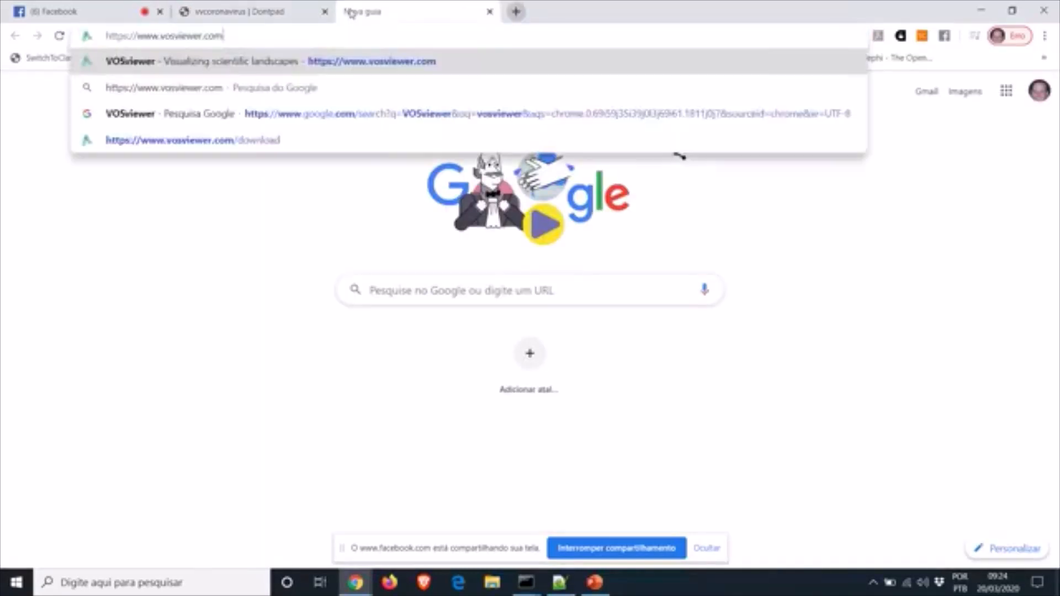
key("Return")
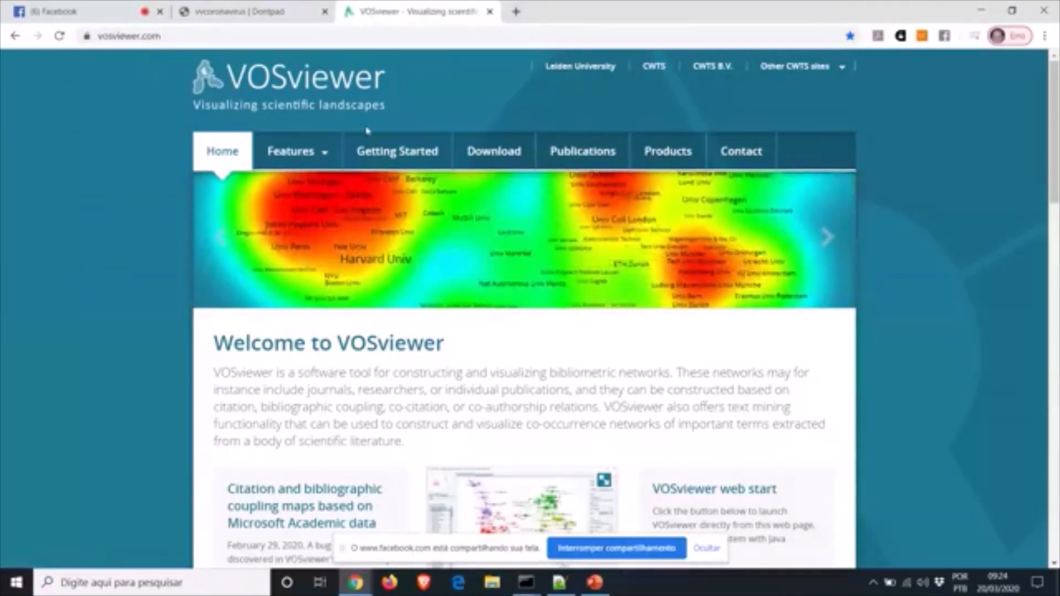
left_click(485, 158)
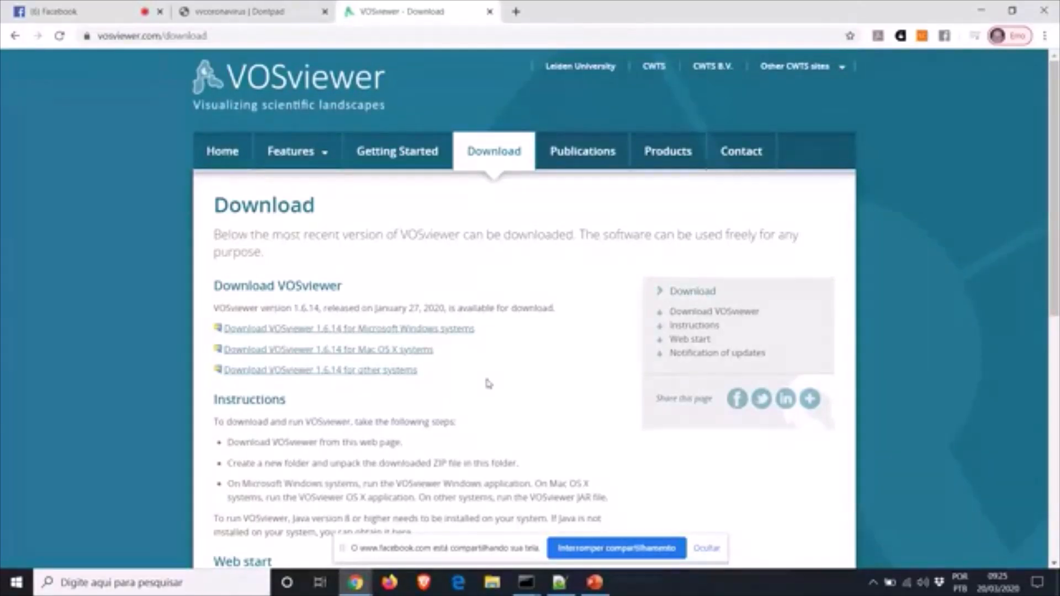
Download VOSviewer 1.6.14 for Microsoft Windows and show the zip in the Downloads folder
left_click(373, 329)
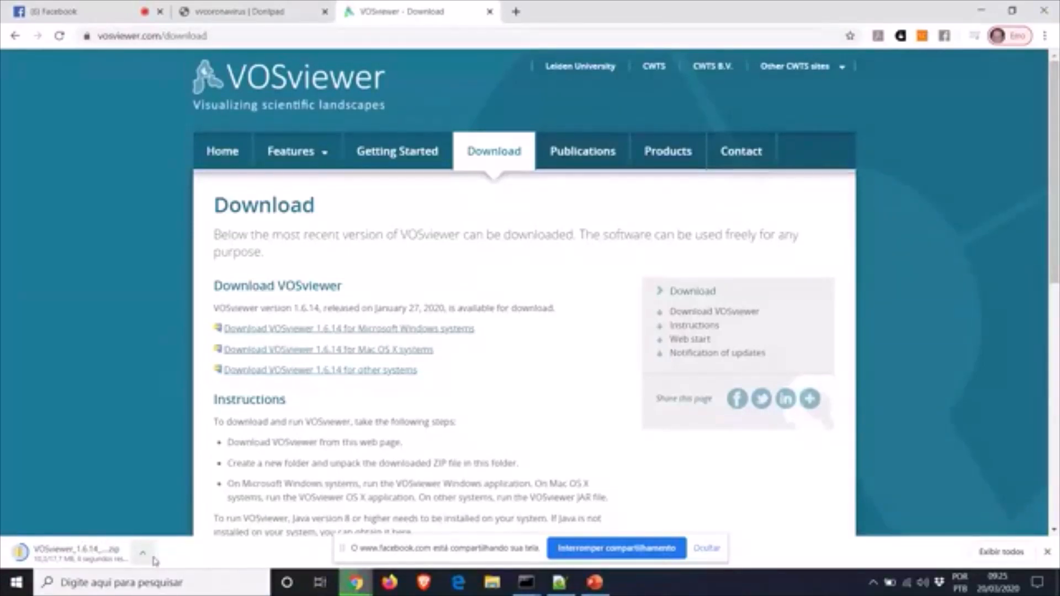
left_click(154, 560)
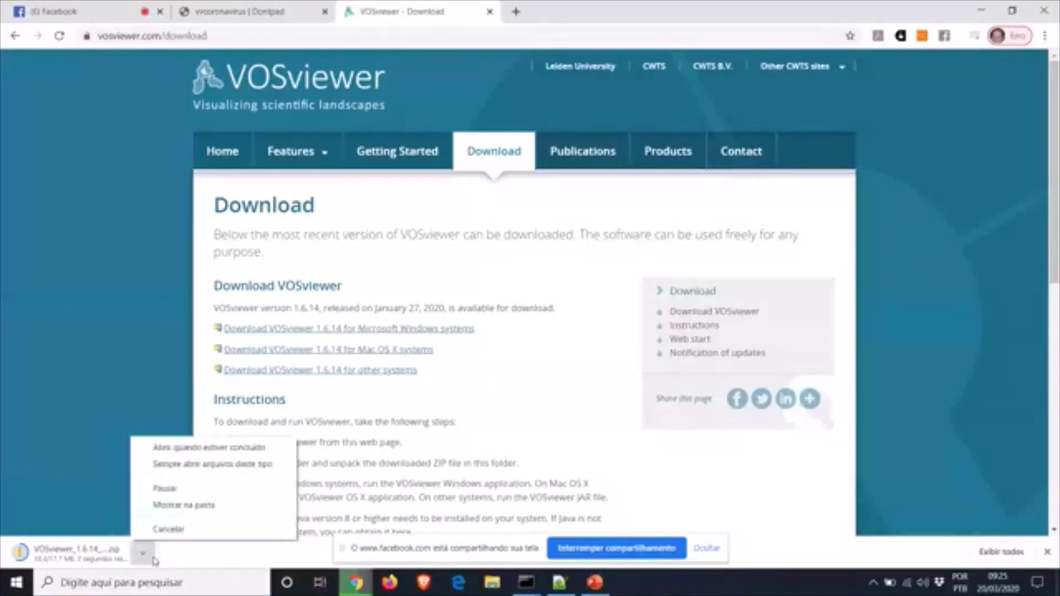
left_click(190, 505)
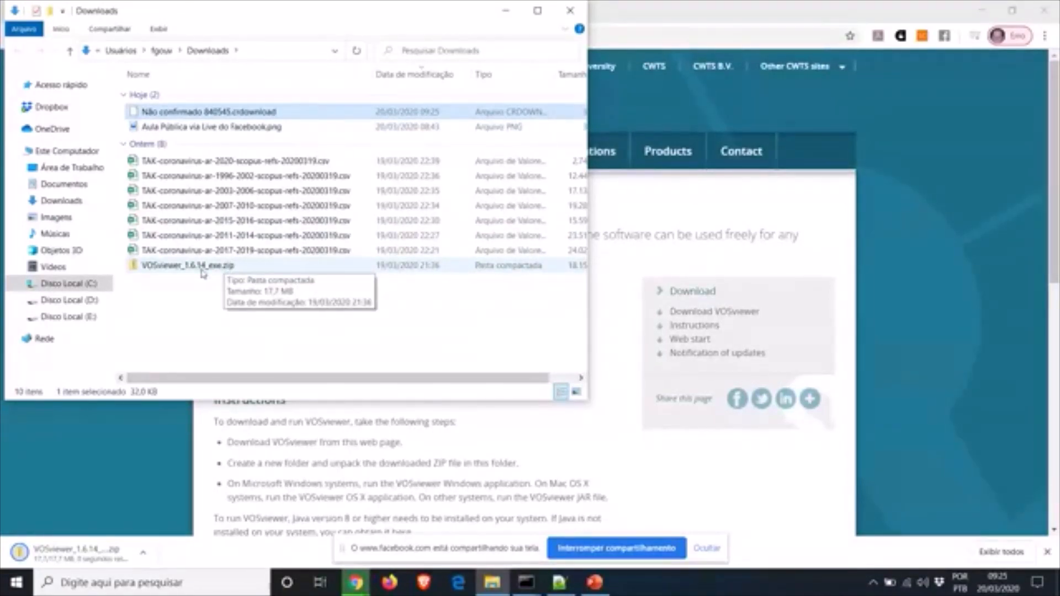
Open VOSviewer_1.6.14_exe.zip, copy all five files inside it, and return to Downloads
right_click(203, 275)
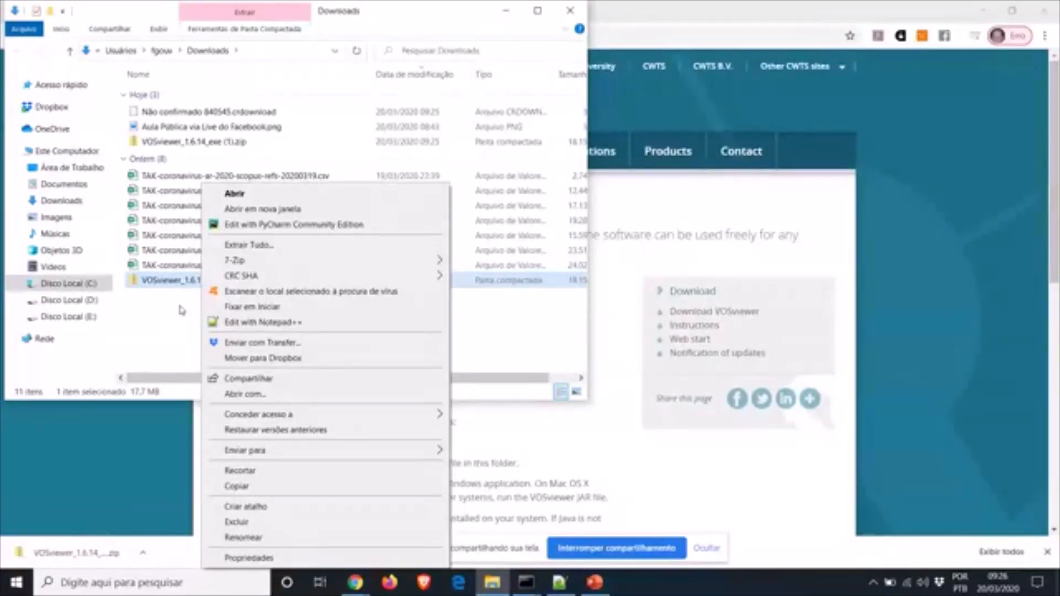
left_click(182, 310)
left_click(183, 310)
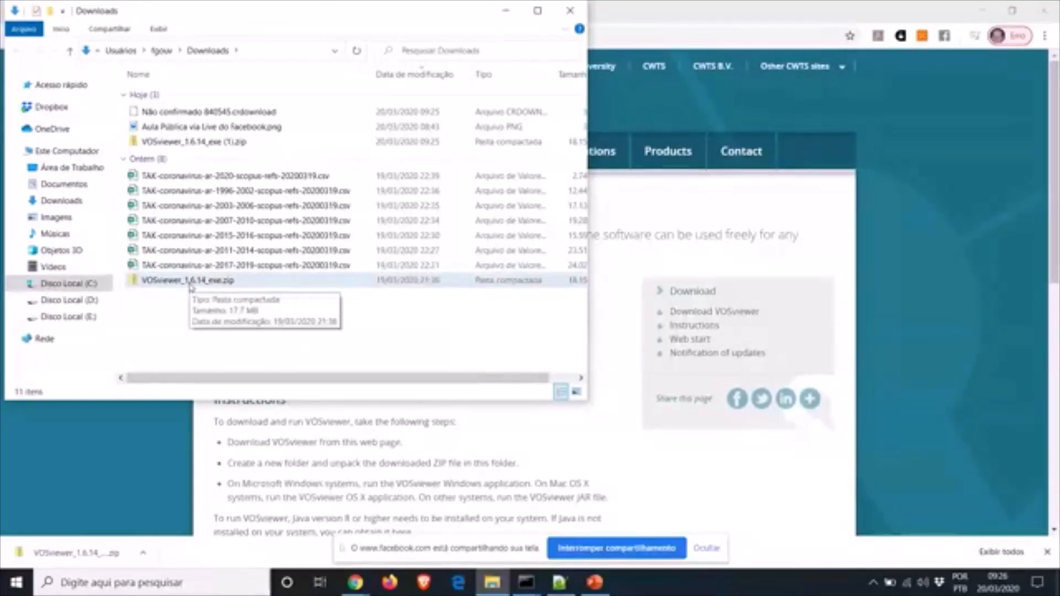
double_click(191, 281)
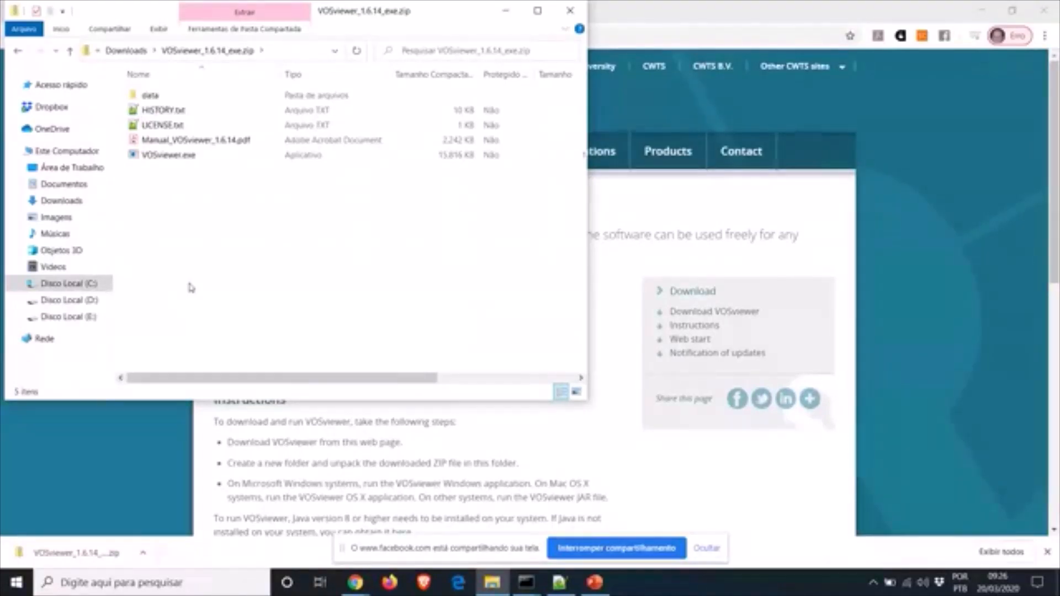
left_click_drag(199, 174, 137, 95)
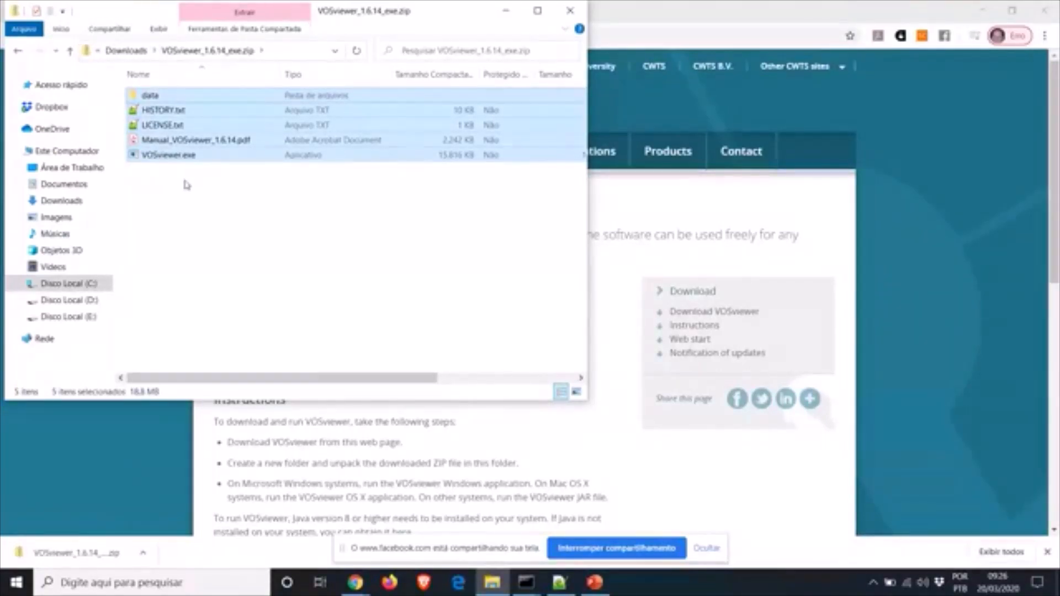
right_click(184, 158)
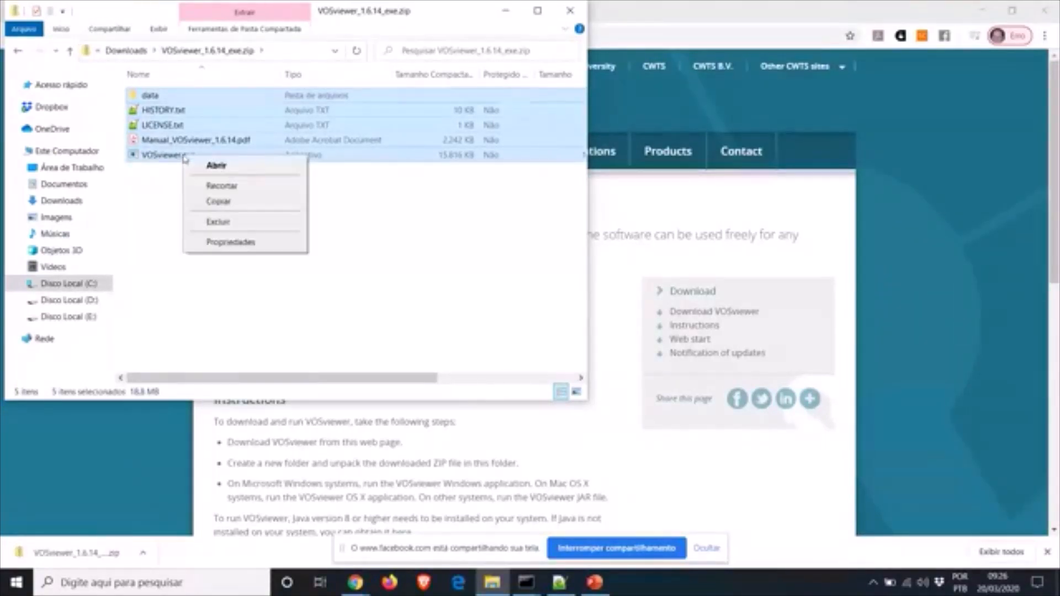
left_click(221, 208)
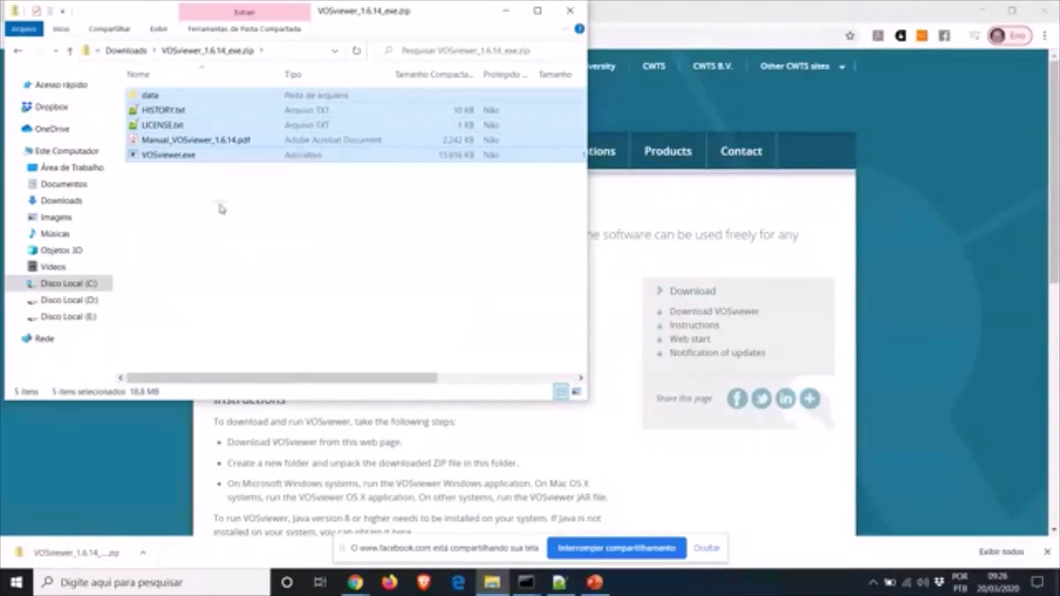
left_click(127, 51)
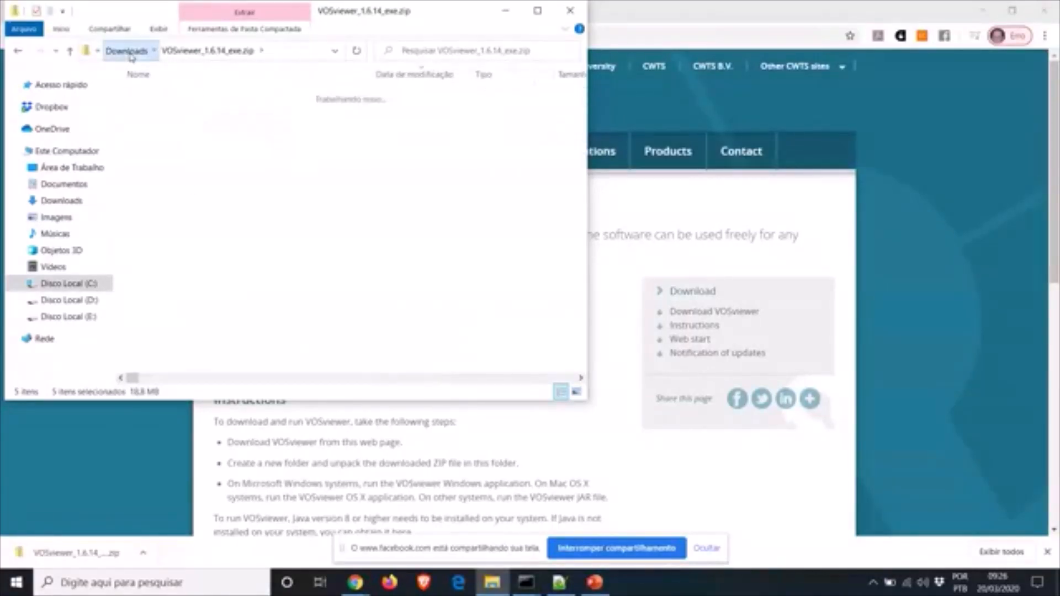
Create a new folder named VOSviewer in the Downloads folder
left_click(209, 316)
right_click(209, 316)
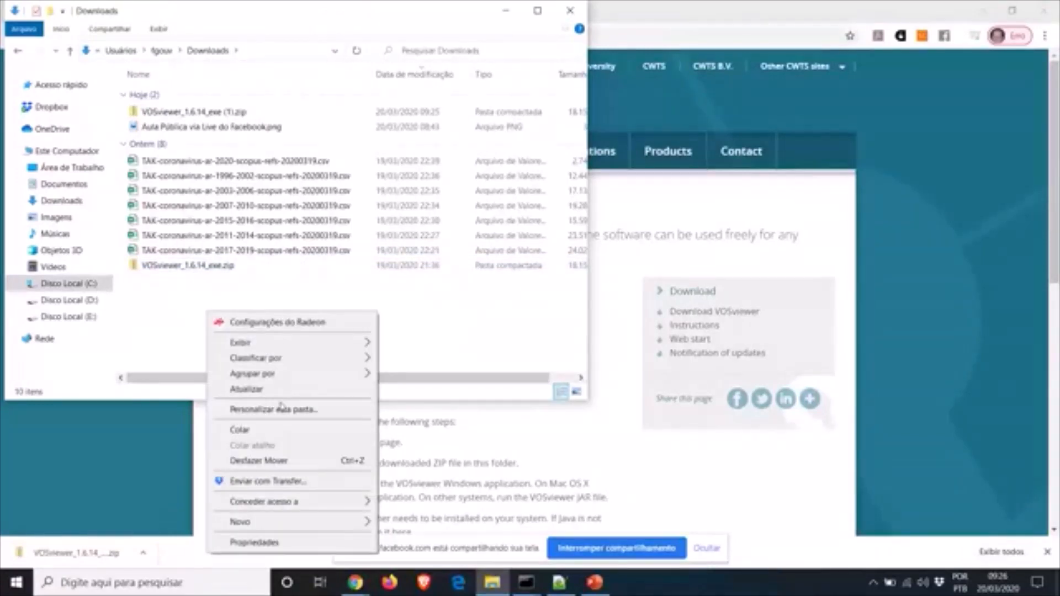
mouse_move(318, 527)
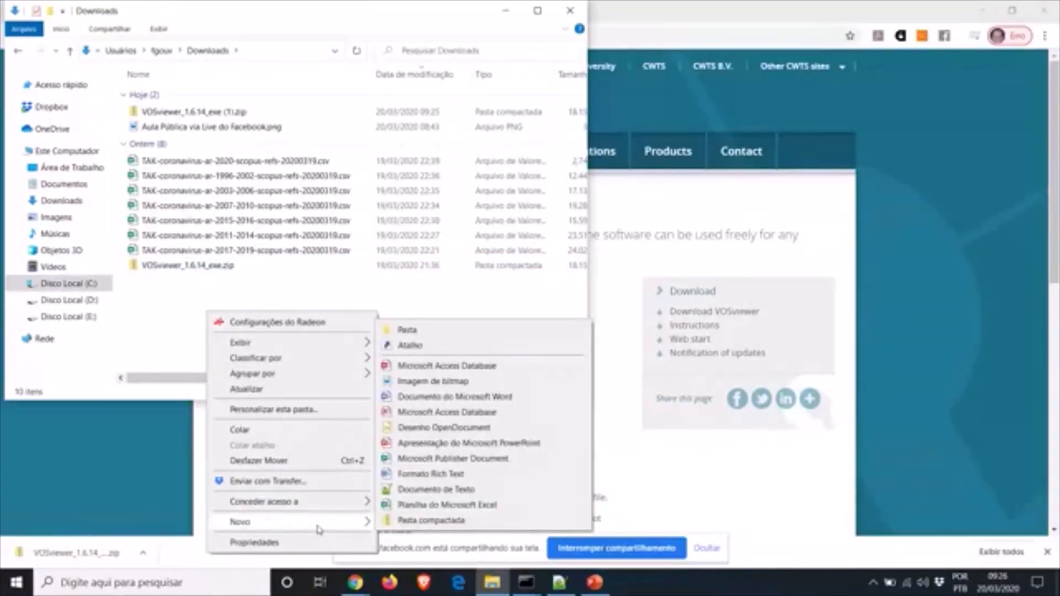
left_click(431, 334)
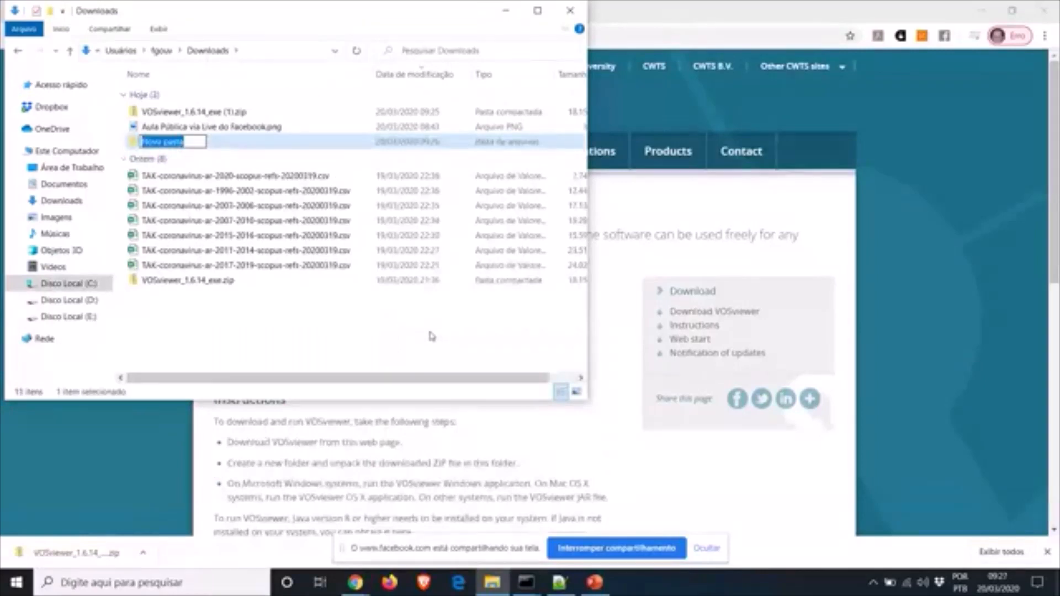
type("VOSvi")
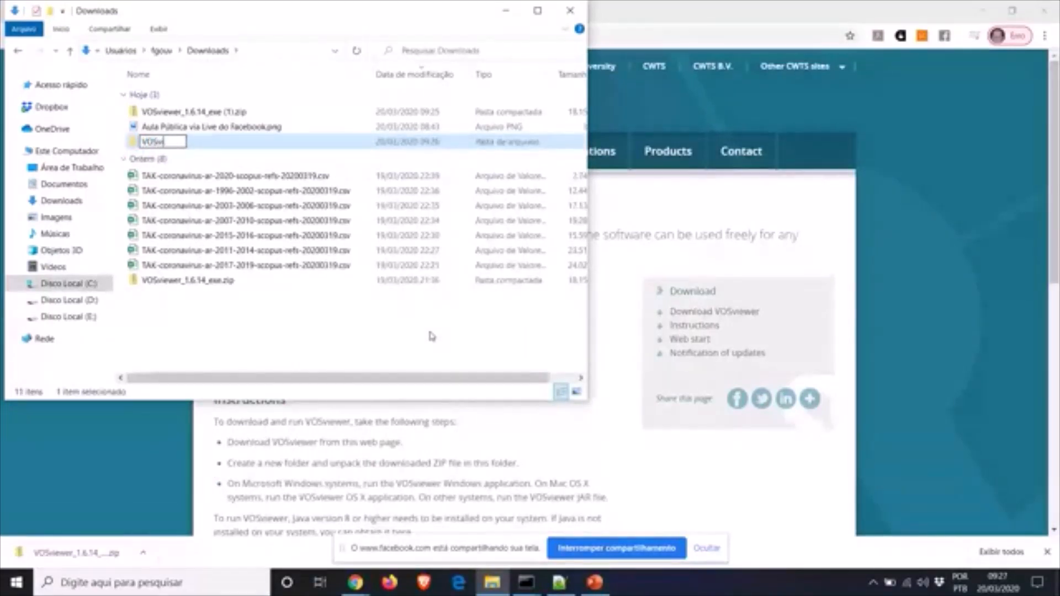
type("ewer")
key("Return")
Paste the copied VOSviewer program files into the new folder, then return to Chrome
double_click(171, 148)
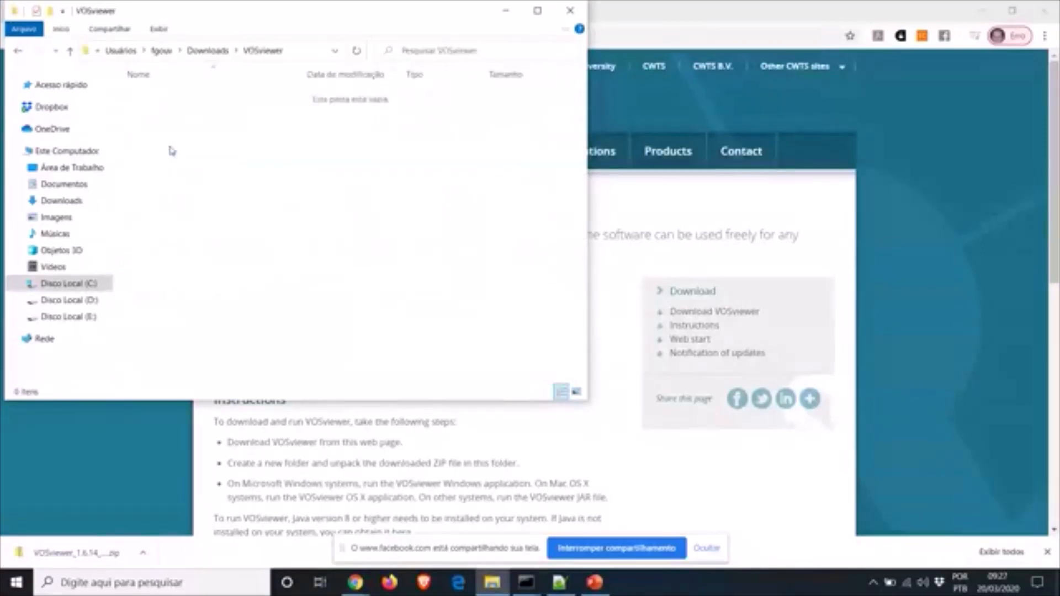
key("ctrl+v")
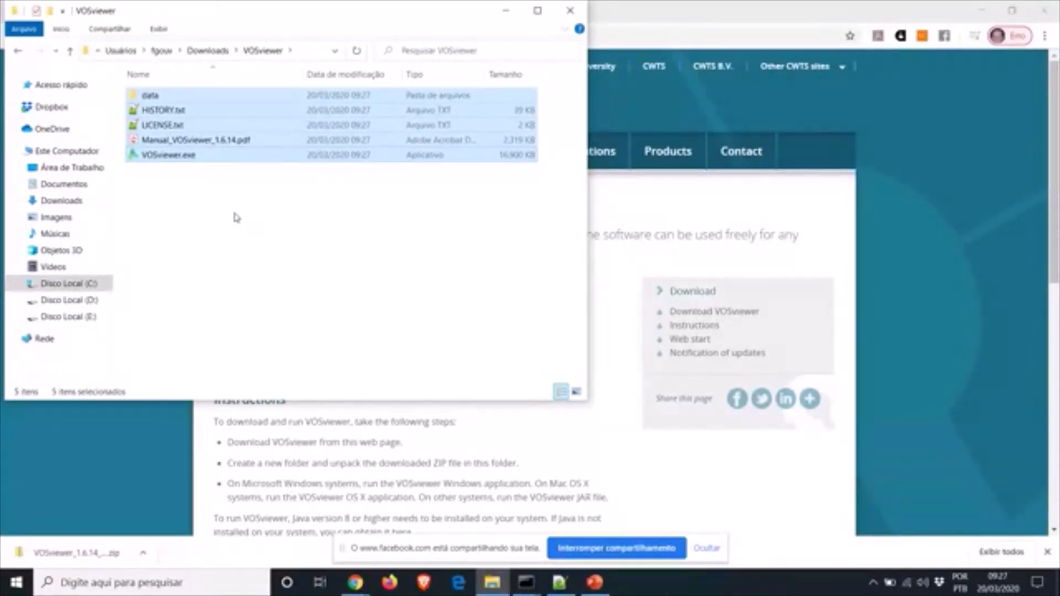
left_click(208, 51)
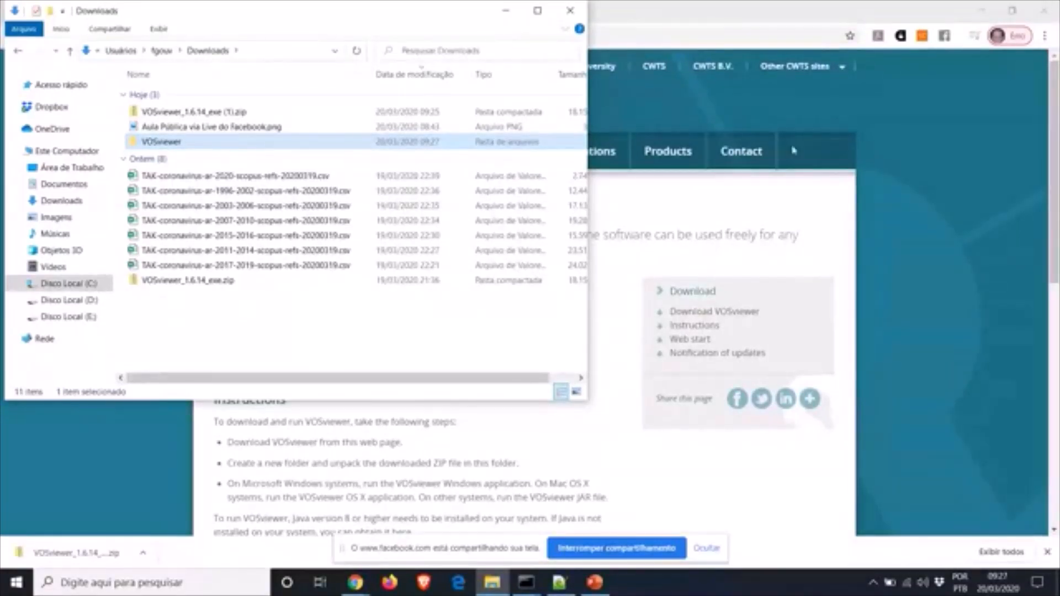
left_click(957, 150)
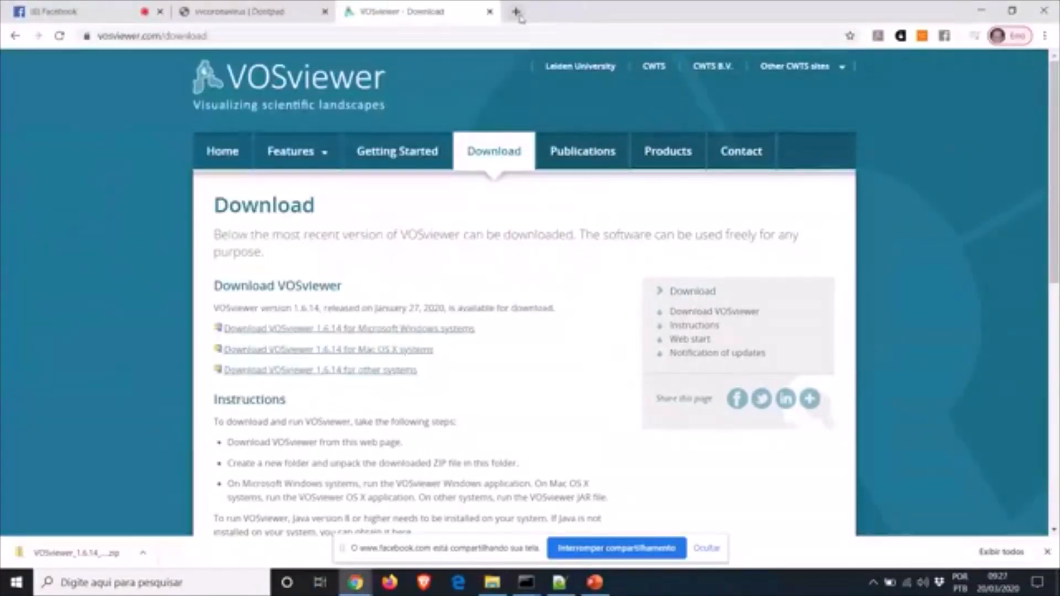
left_click(516, 11)
type("joav")
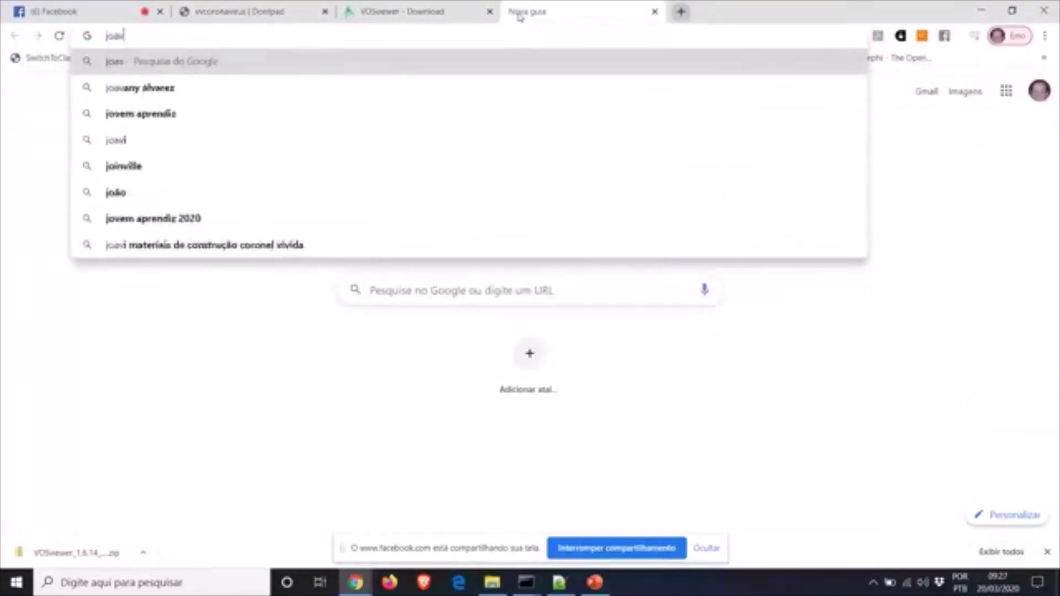
key("BackSpace")
key("BackSpace")
key("BackSpace")
type("ava")
key("Return")
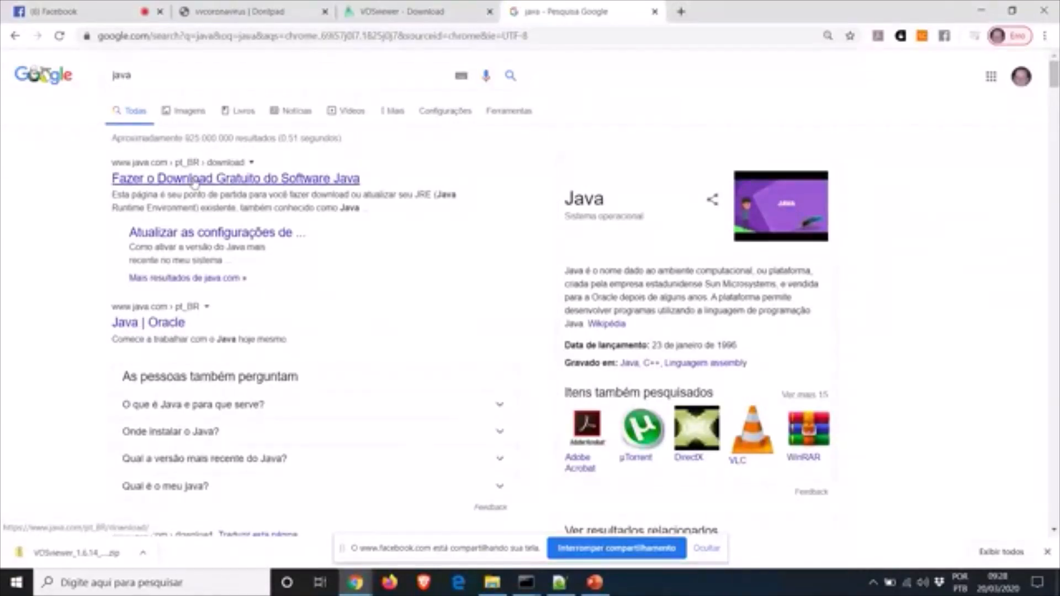
left_click(194, 179)
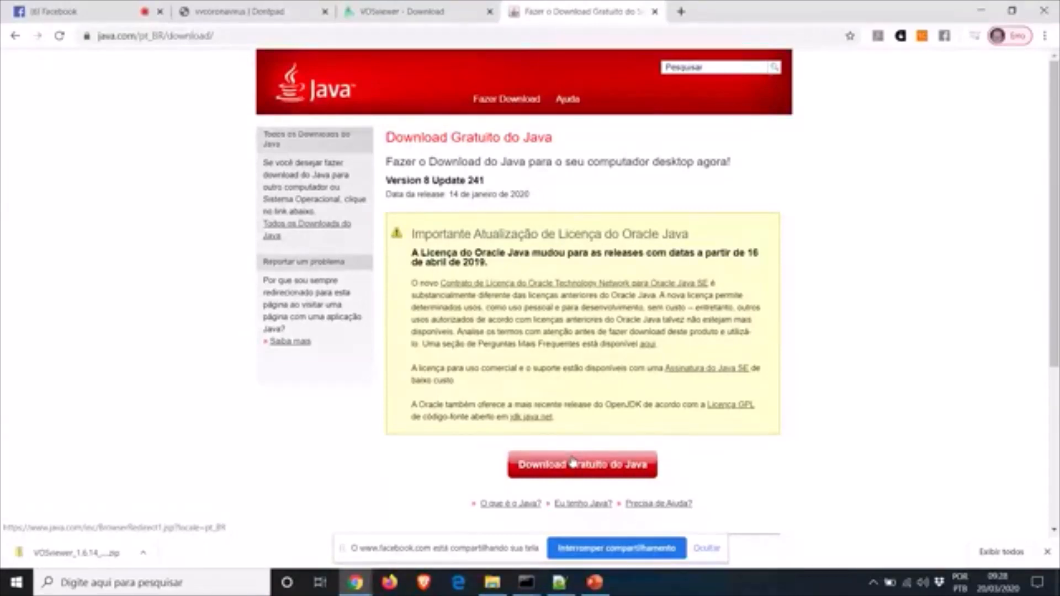
left_click(654, 11)
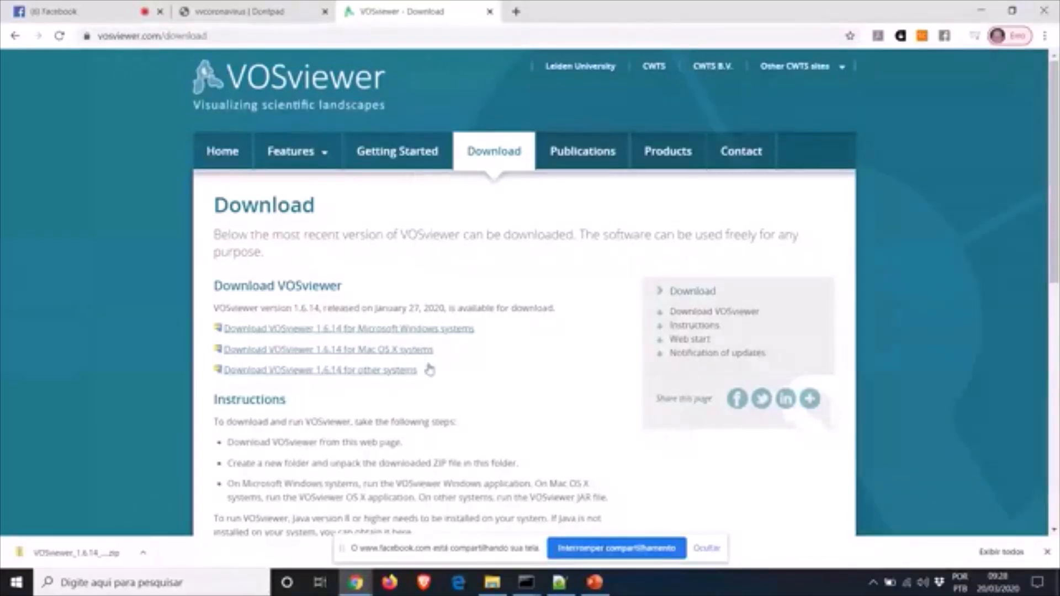
Open the VOSviewer folder maximized, look through its 15-file data subfolder, then go back up
left_click(491, 584)
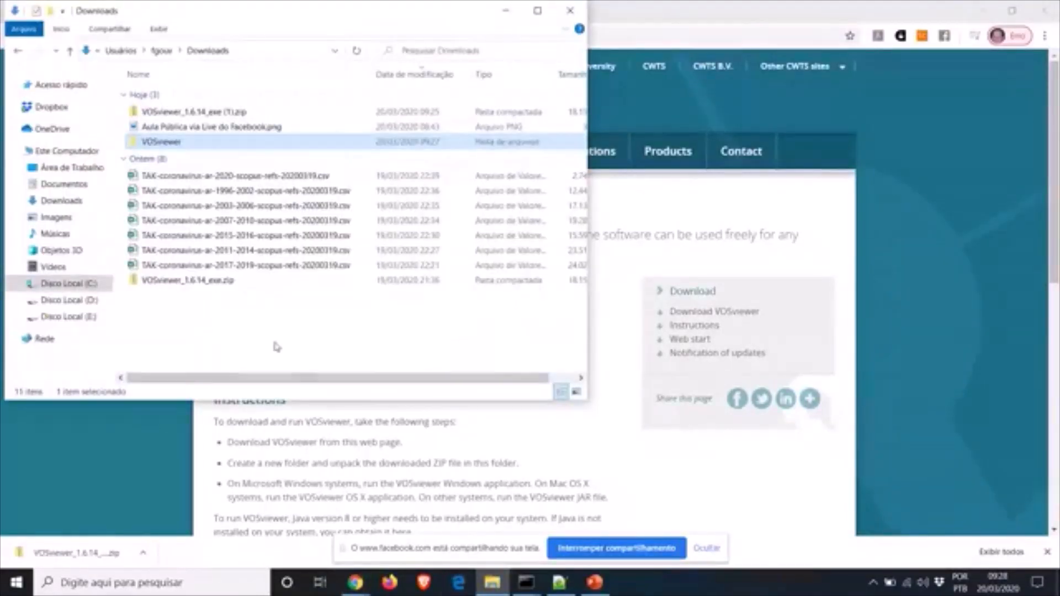
double_click(165, 142)
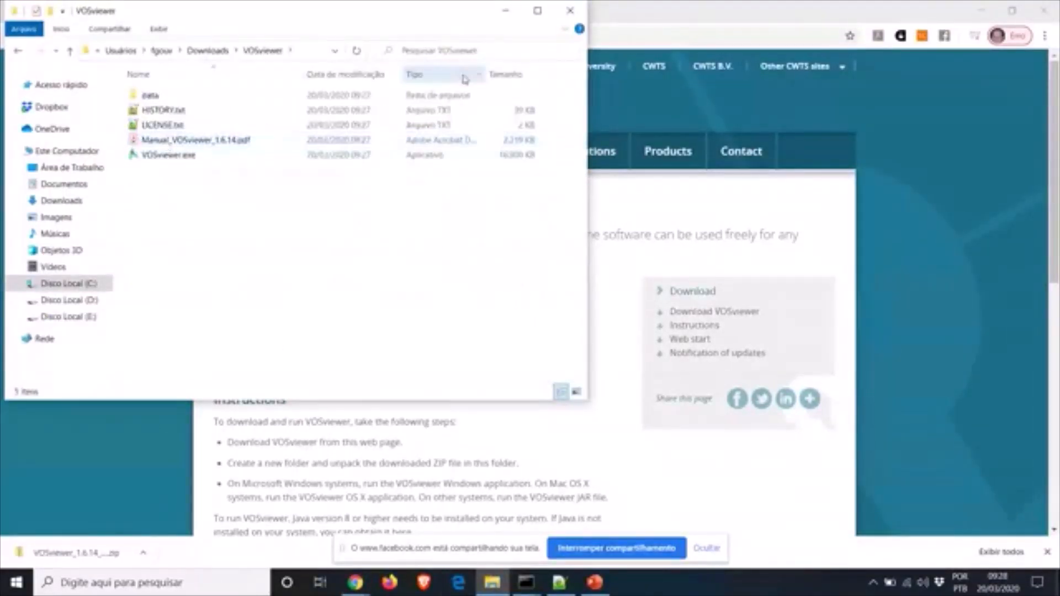
left_click(537, 10)
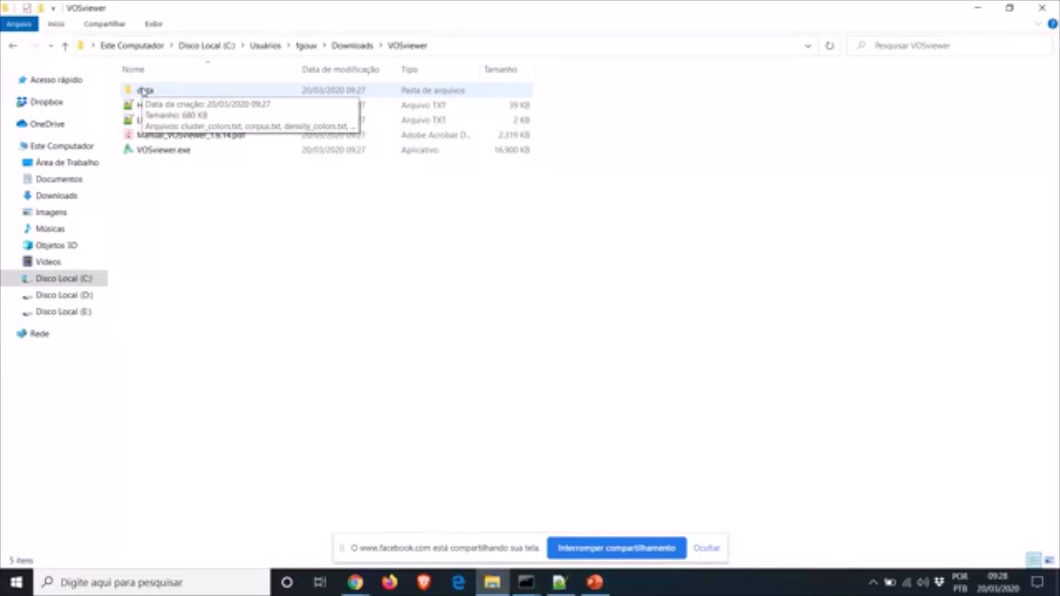
left_click(145, 91)
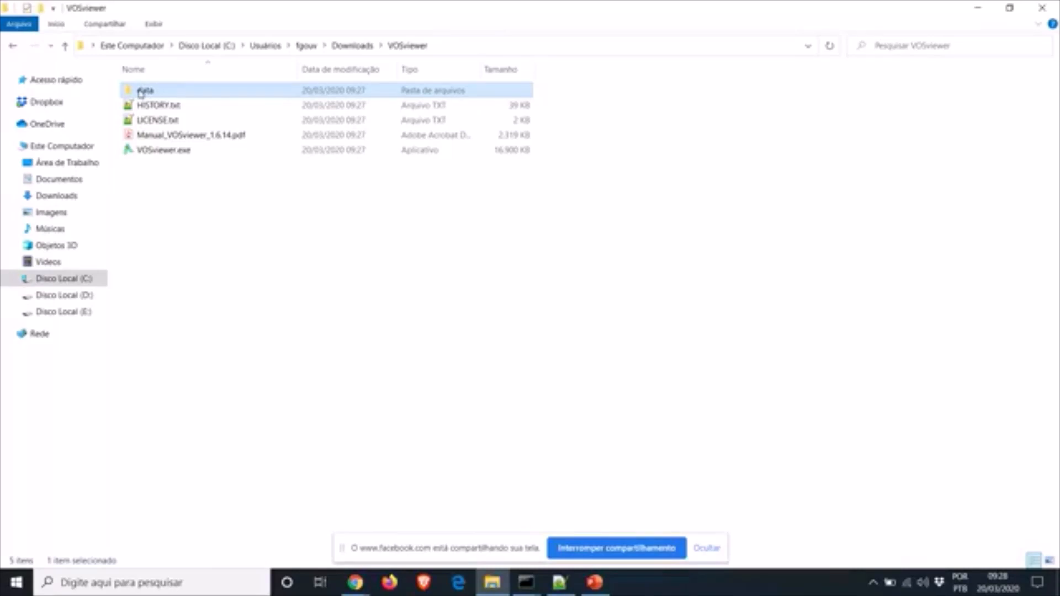
double_click(141, 93)
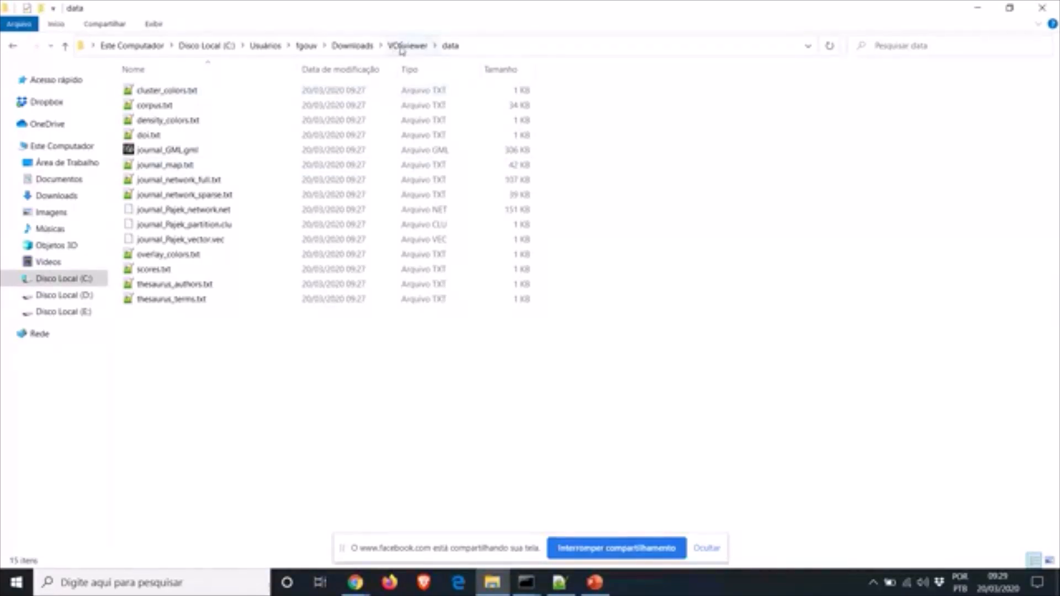
left_click(408, 46)
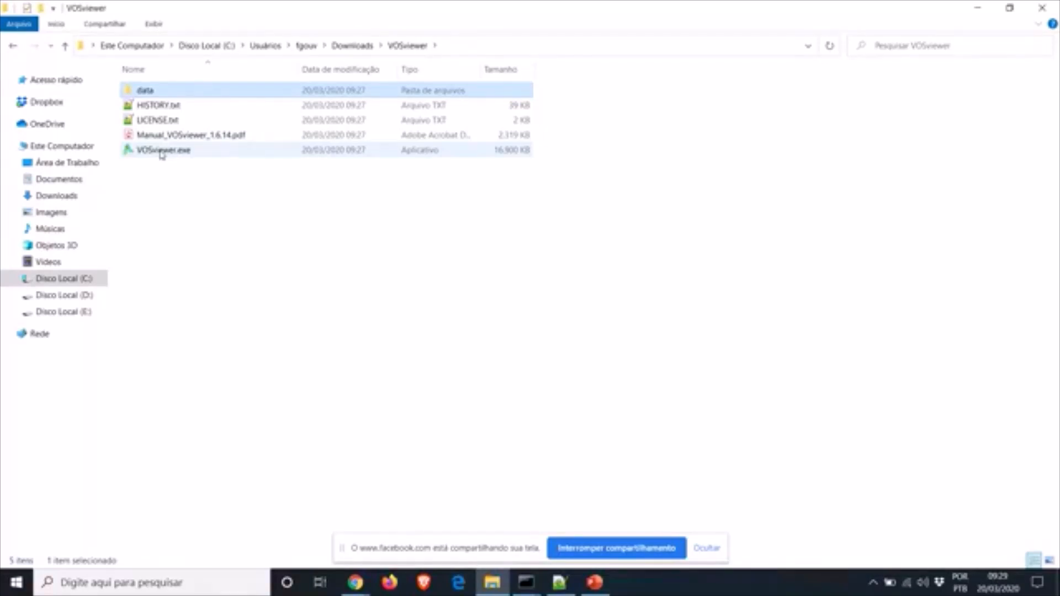
Launch VOSviewer.exe and choose 'Executar assim mesmo' past the SmartScreen warning
double_click(162, 150)
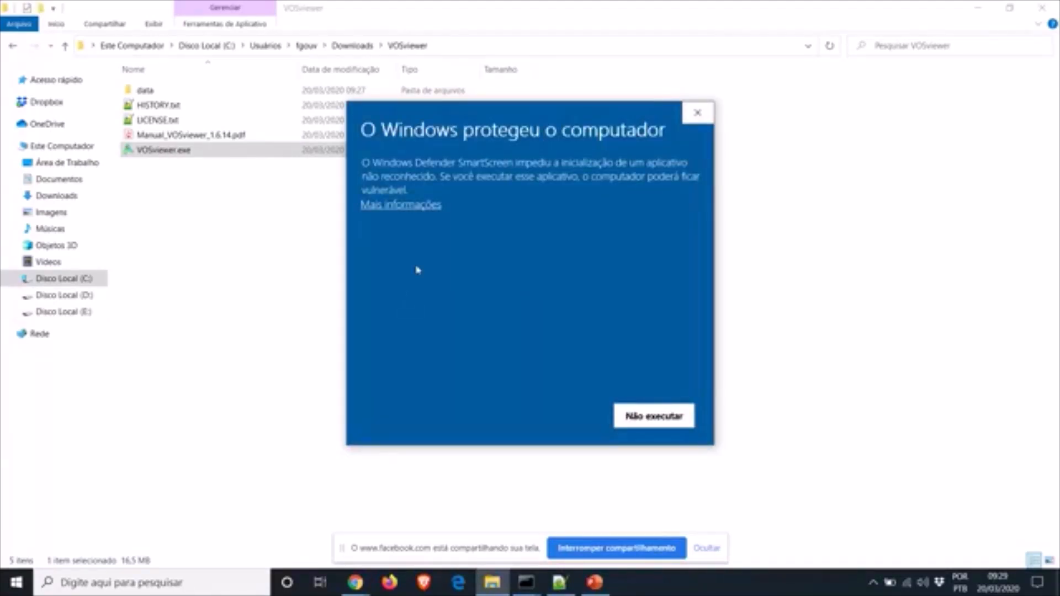
left_click(399, 205)
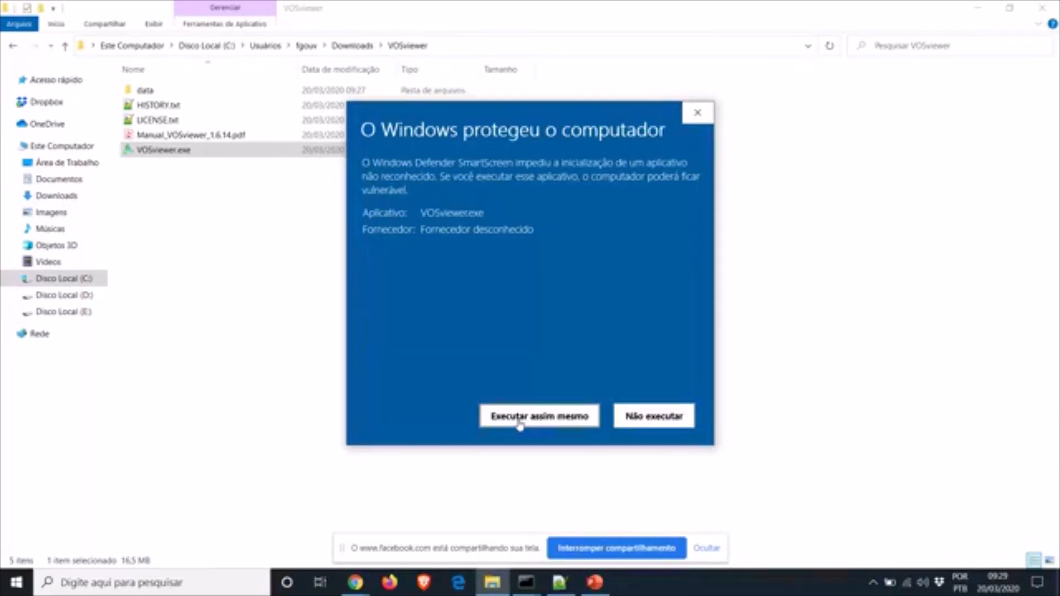
left_click(519, 422)
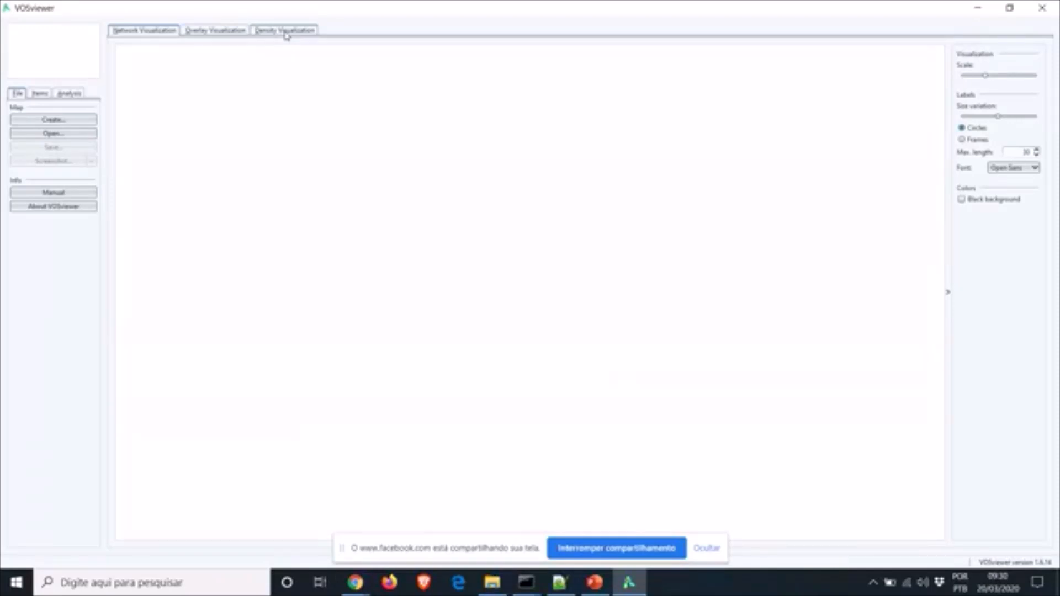
left_click(53, 206)
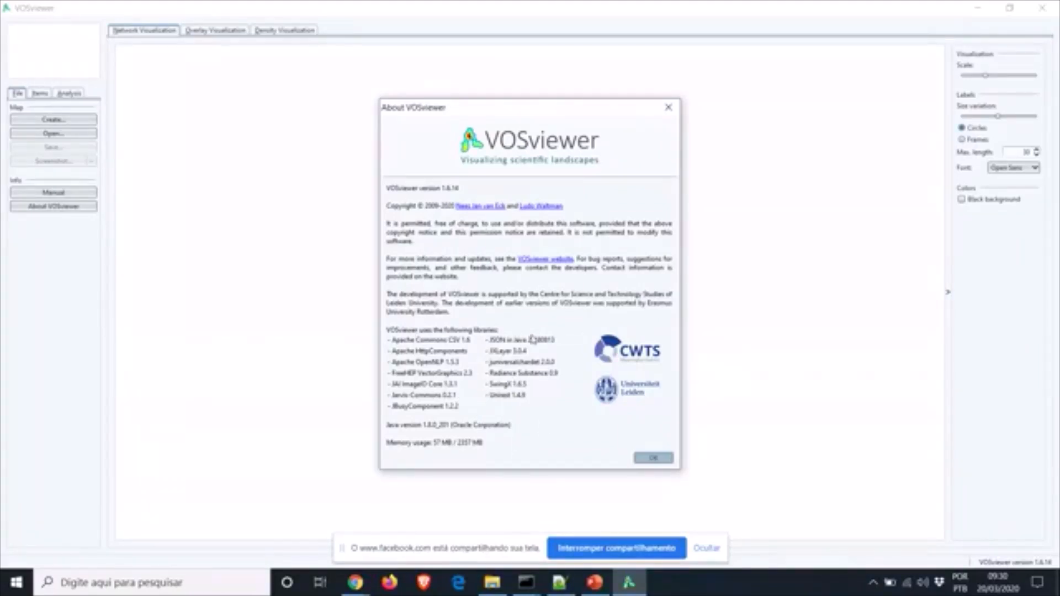
left_click(654, 459)
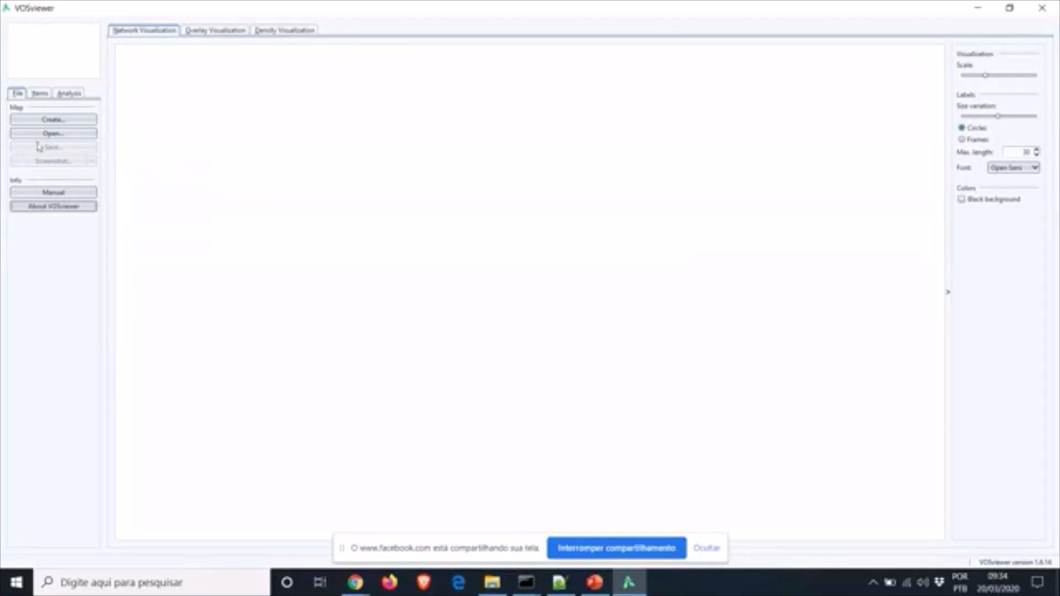
Choose Open... in the File tab to show the Open Map dialog
left_click(53, 134)
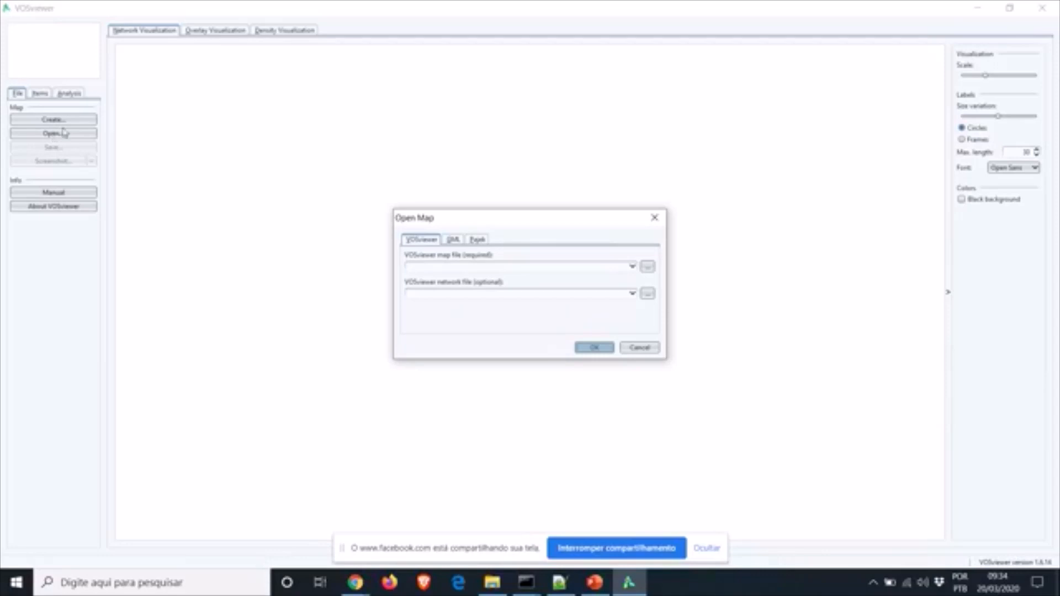
Load data/journal_GML.gml through the GML tab of the Open Map dialog
left_click(453, 240)
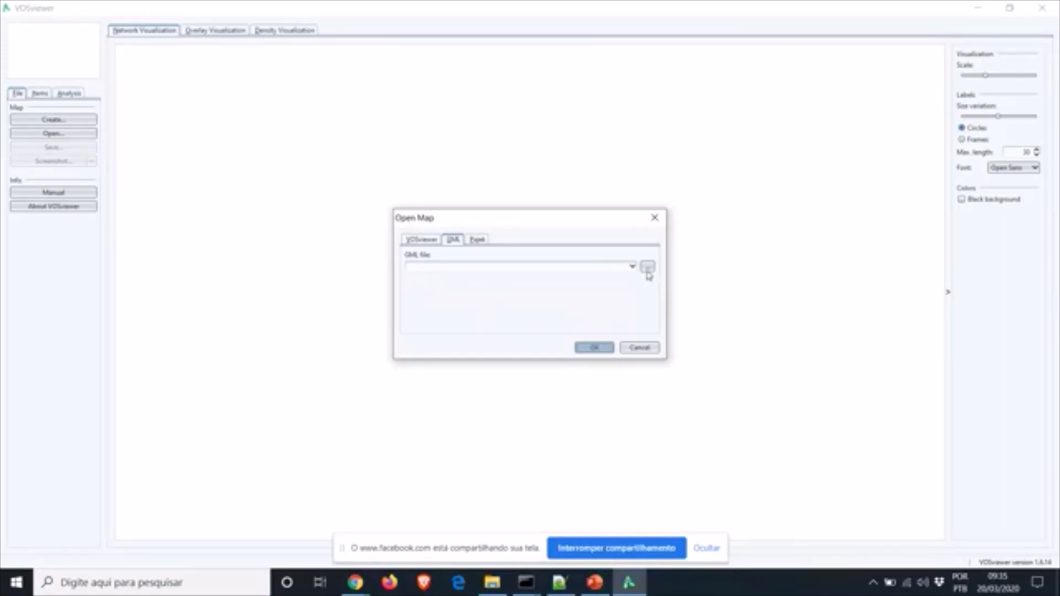
left_click(648, 267)
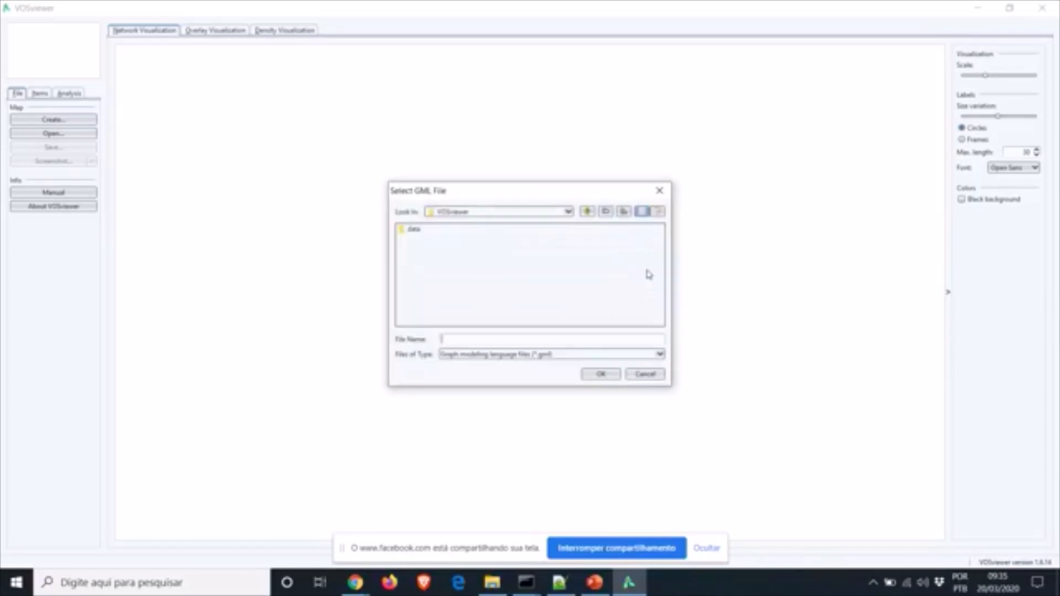
double_click(415, 231)
left_click(426, 233)
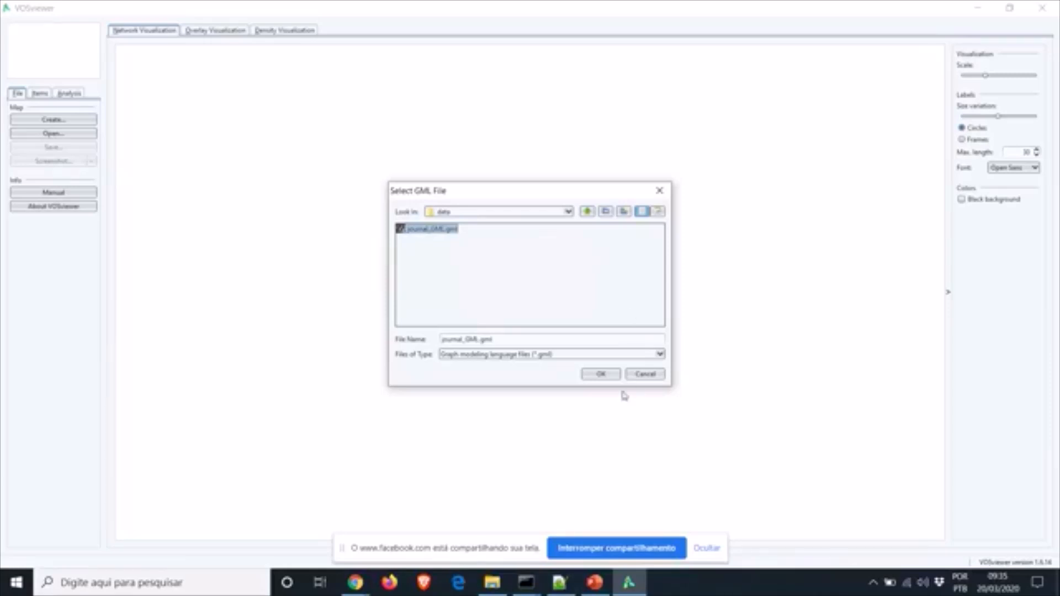
left_click(596, 378)
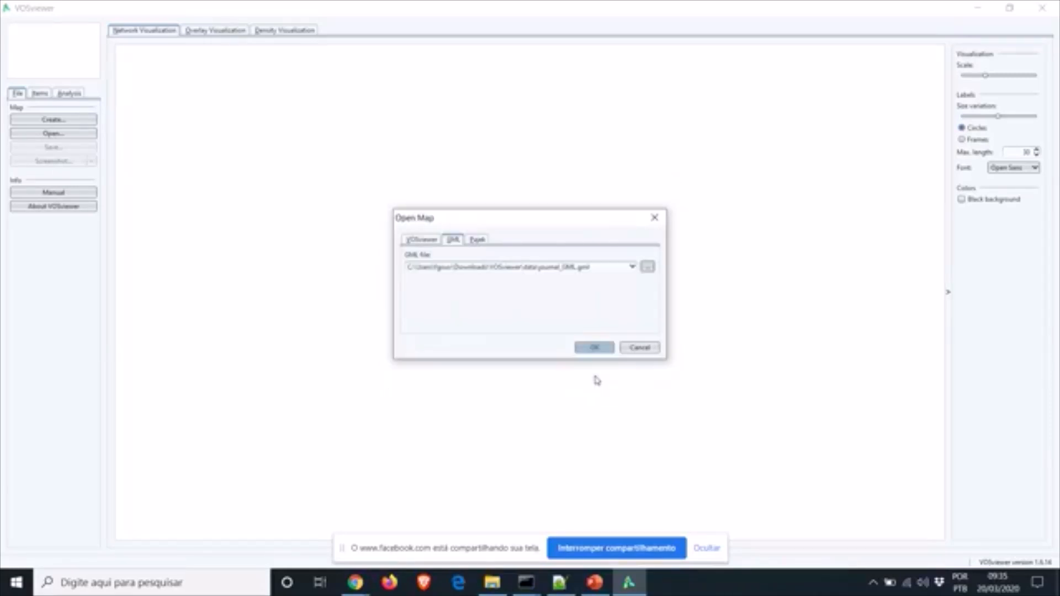
left_click(589, 349)
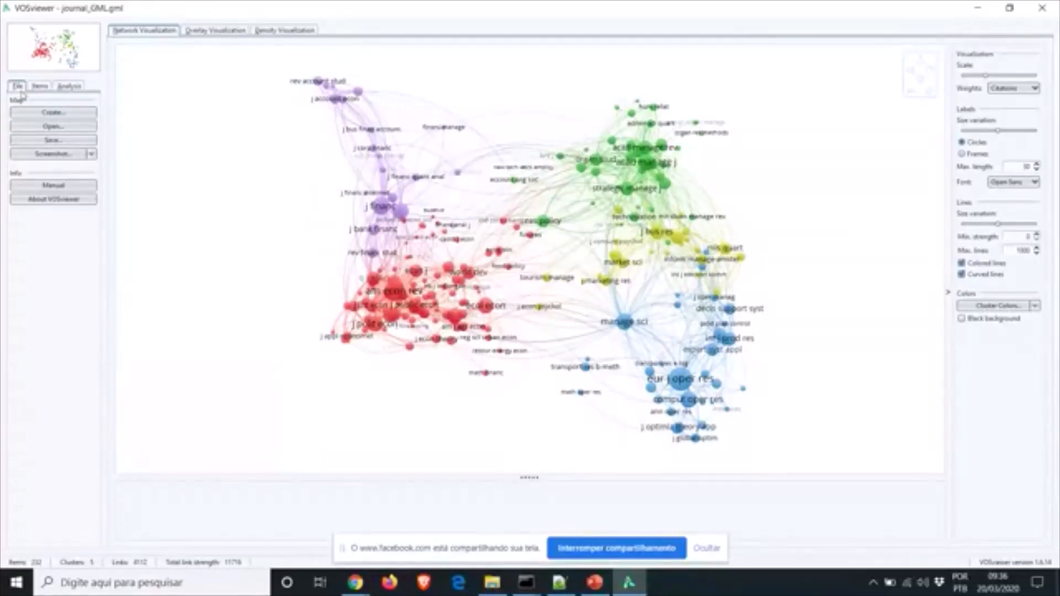
Browse the journal list, inspect labour econ and am econ rev, clear the selection, and show Analysis settings
left_click(40, 87)
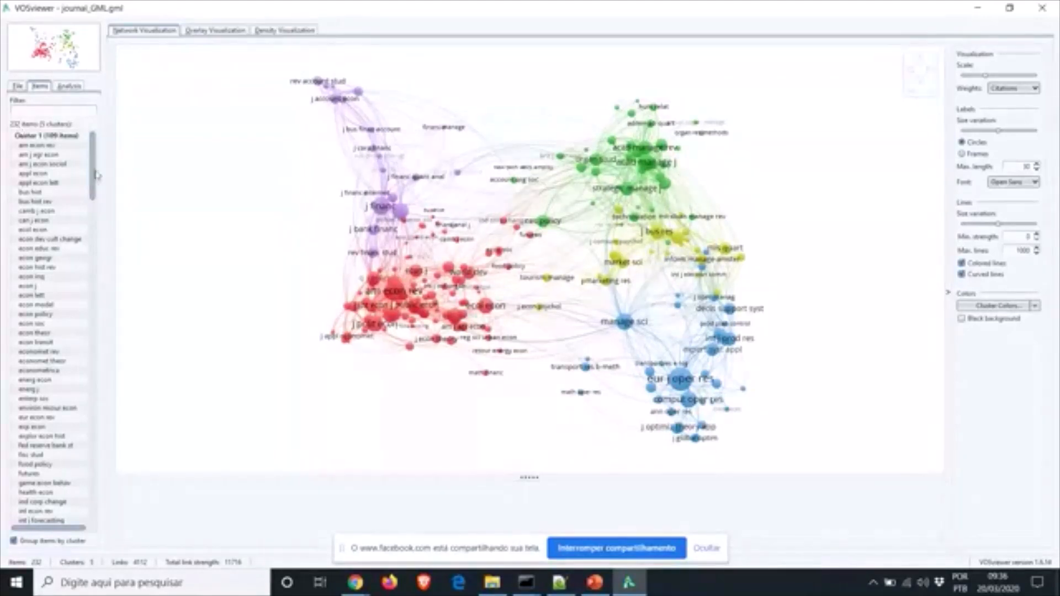
scroll(93, 177, "down", 1)
left_click_drag(94, 176, 94, 284)
left_click(51, 271)
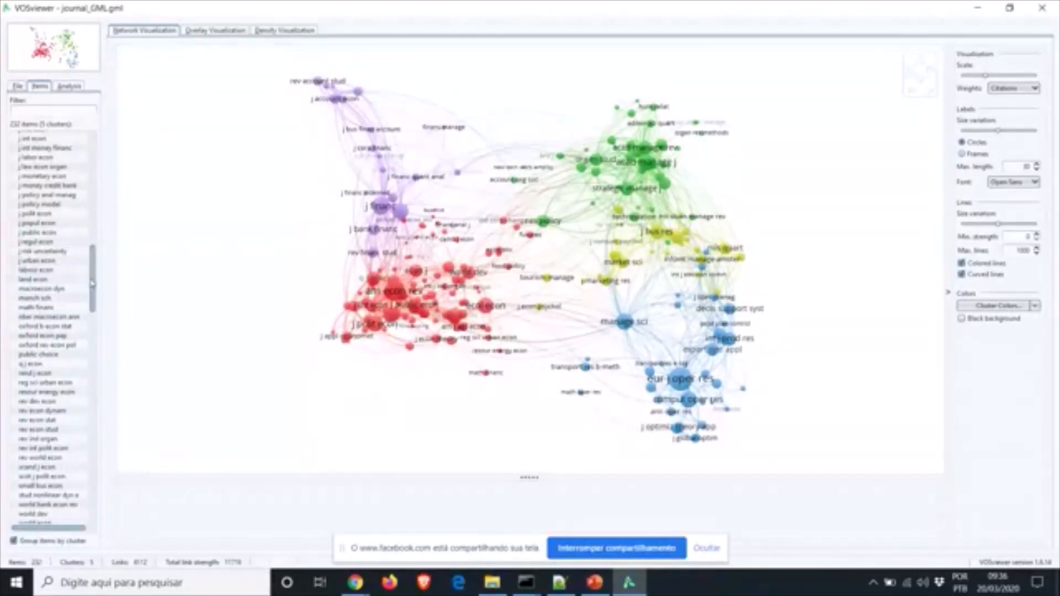
left_click_drag(92, 283, 93, 165)
left_click(45, 146)
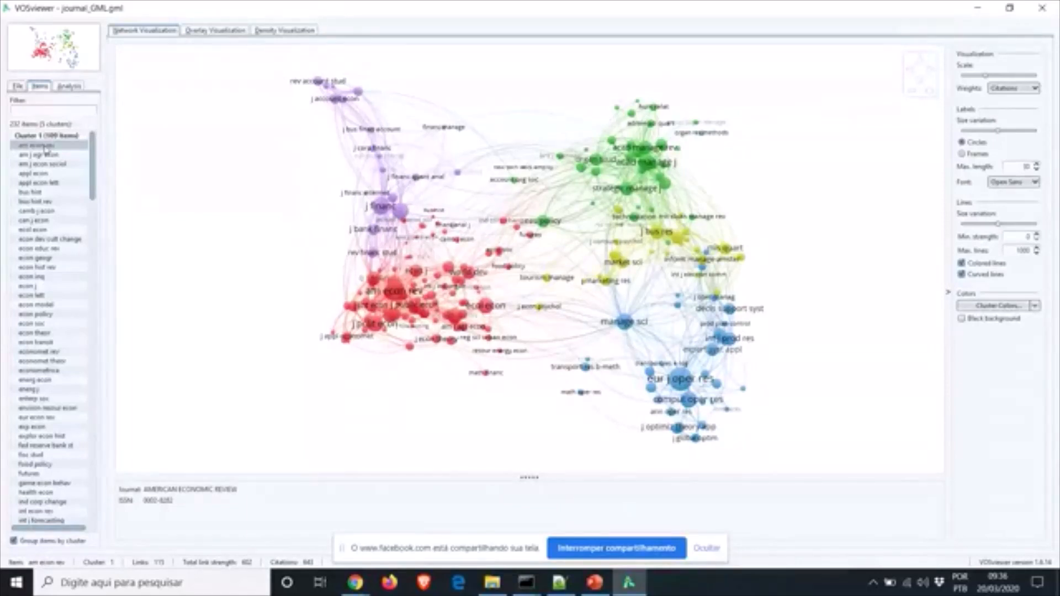
left_click(214, 115)
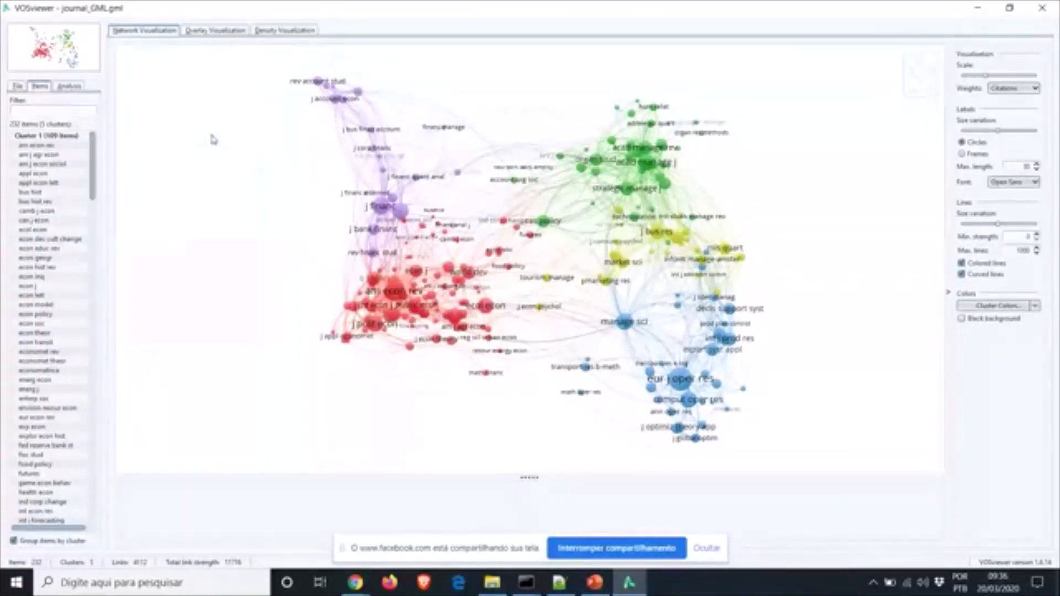
left_click(68, 87)
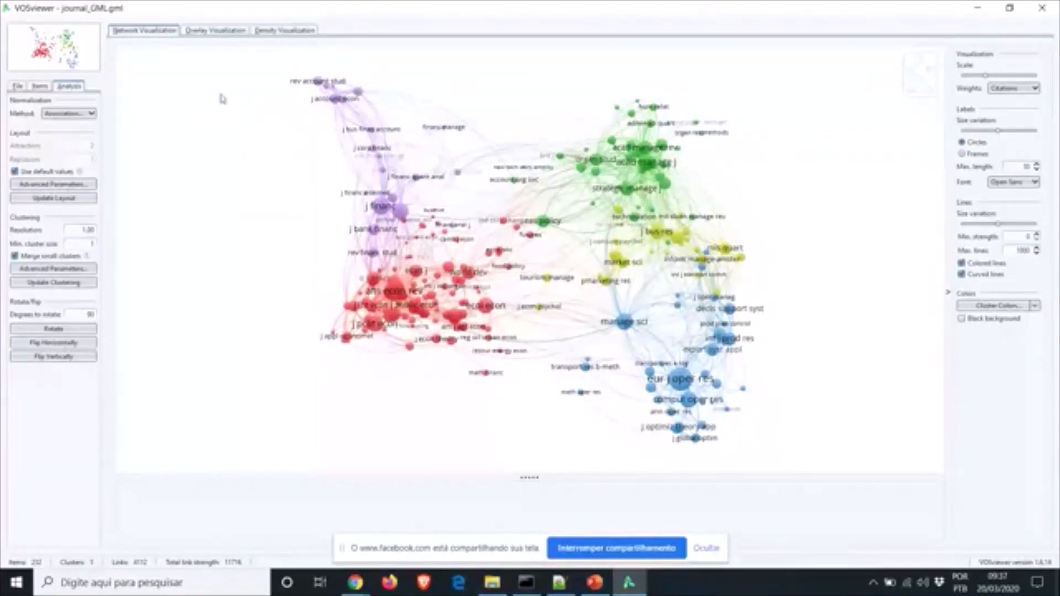
Switch the journal map to the overlay view, coloured blue to yellow on a 0.5–2.0 score scale
left_click(215, 31)
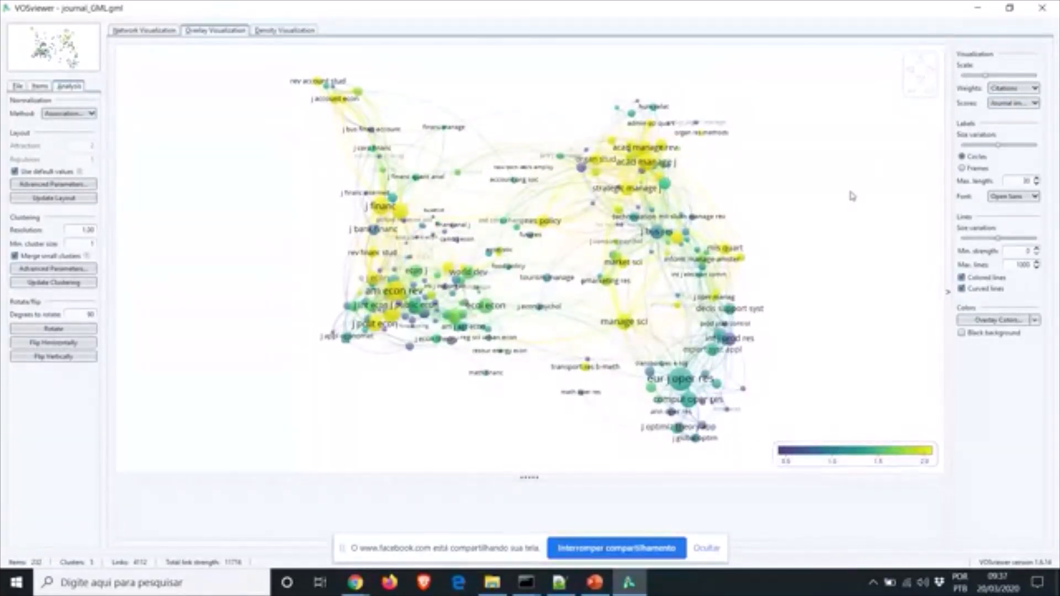
left_click(1035, 105)
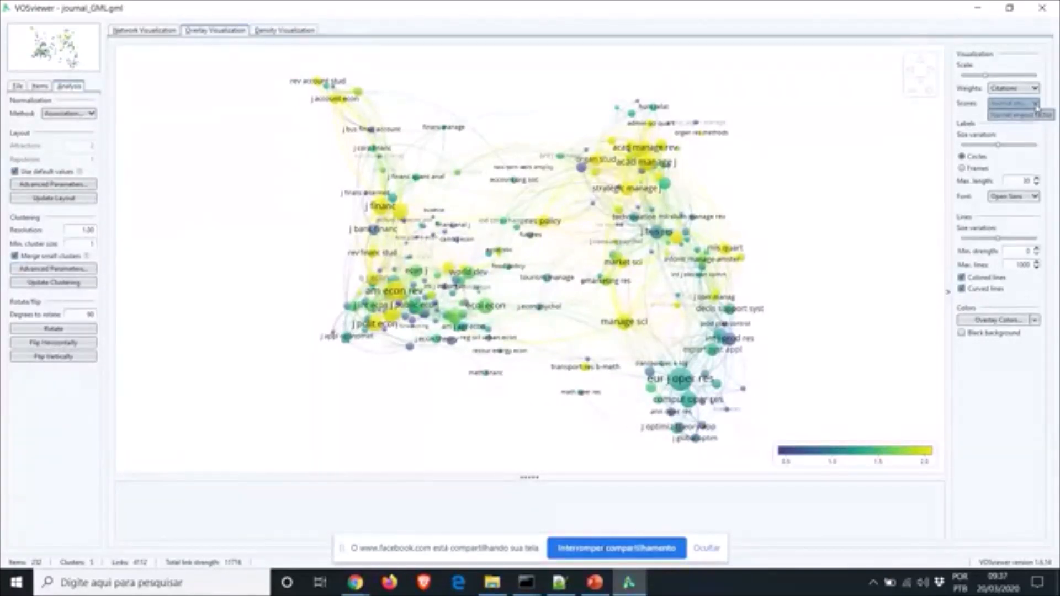
left_click(811, 179)
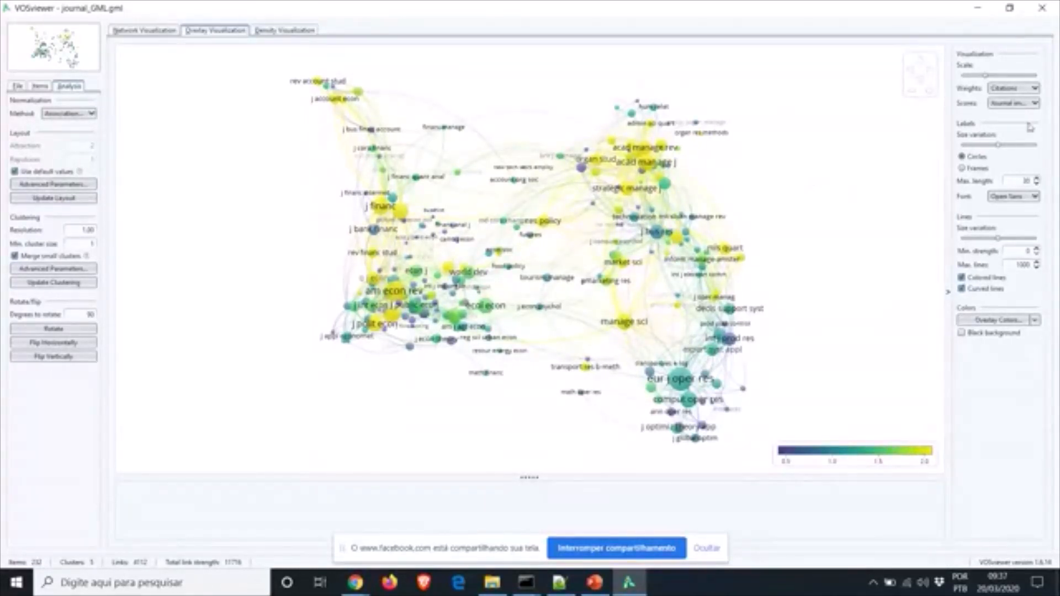
left_click(1034, 104)
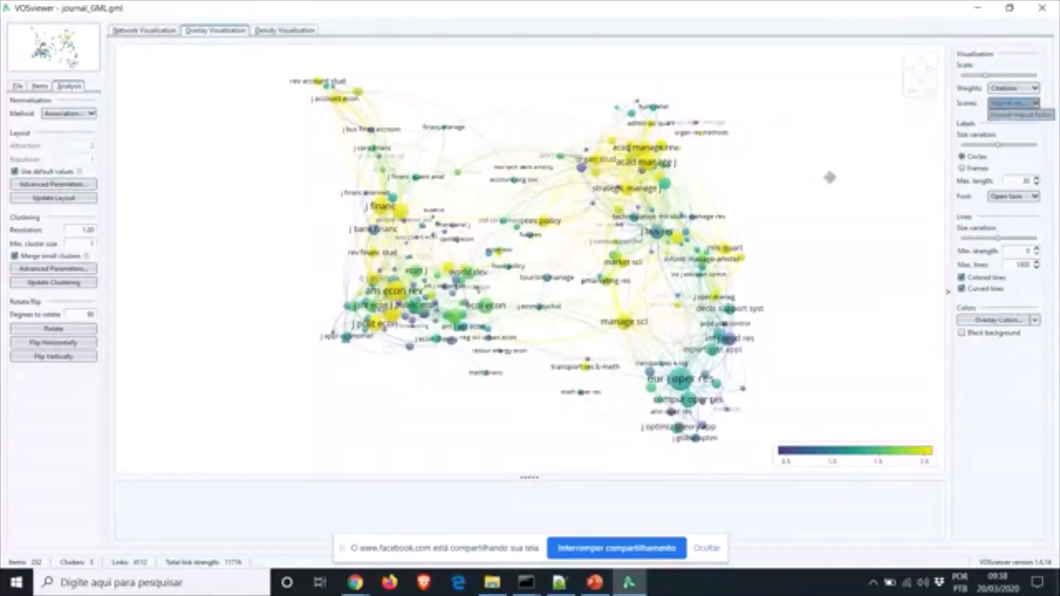
left_click(828, 176)
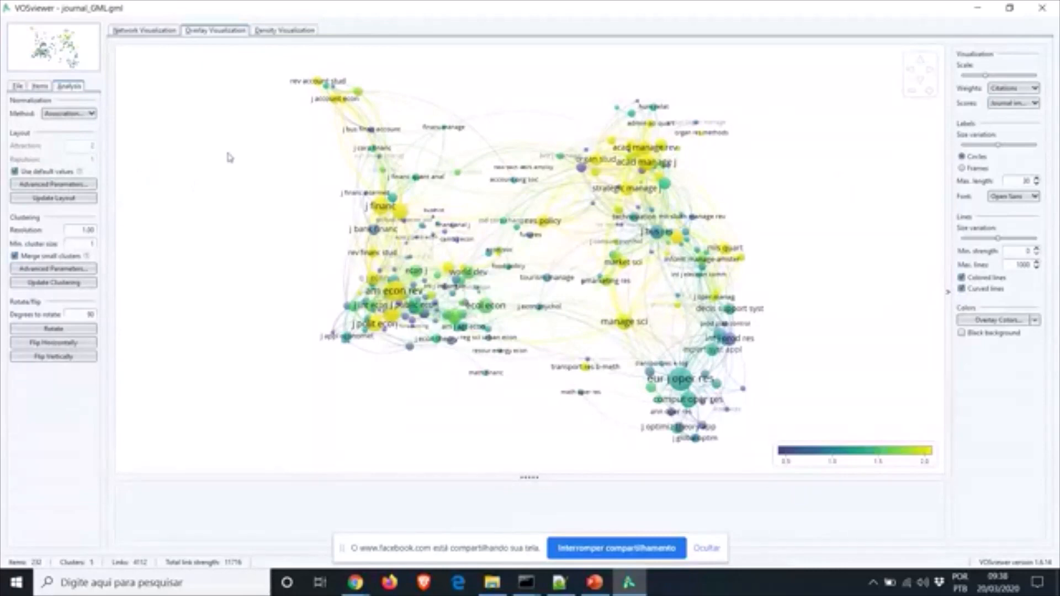
Show the journal map as a density heat map, view its File options, then return to the browser
left_click(276, 32)
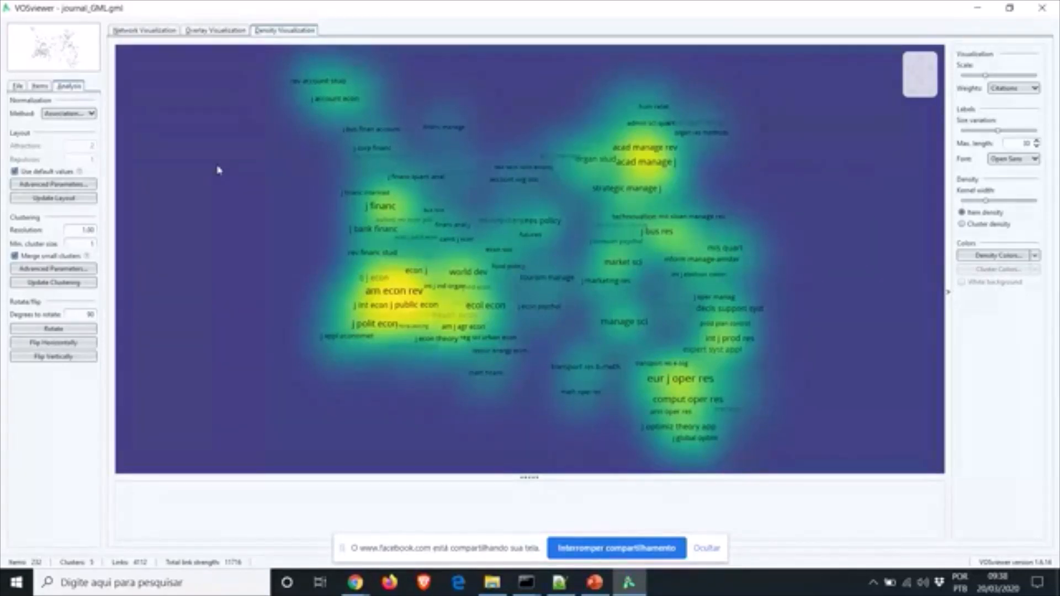
left_click(17, 87)
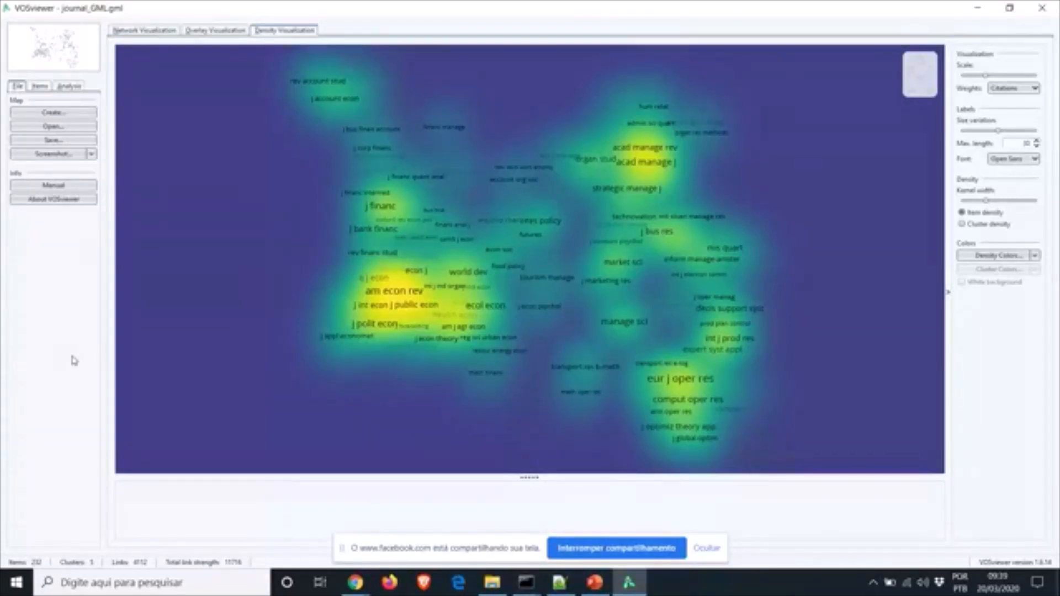
left_click(356, 585)
Open a new Chrome tab and go to periodicos.capes.gov.br
left_click(273, 484)
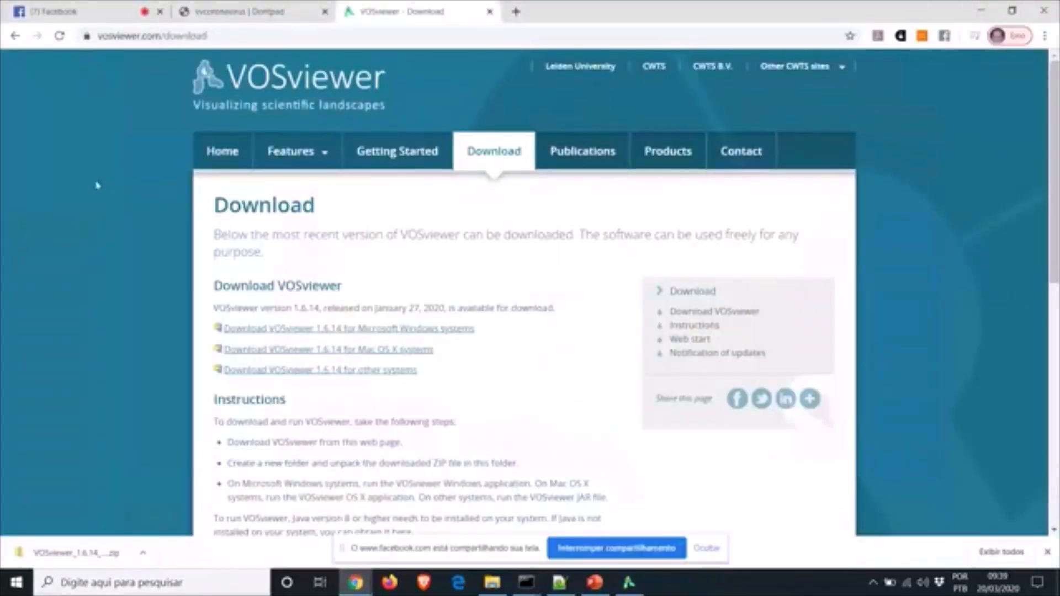
left_click(515, 12)
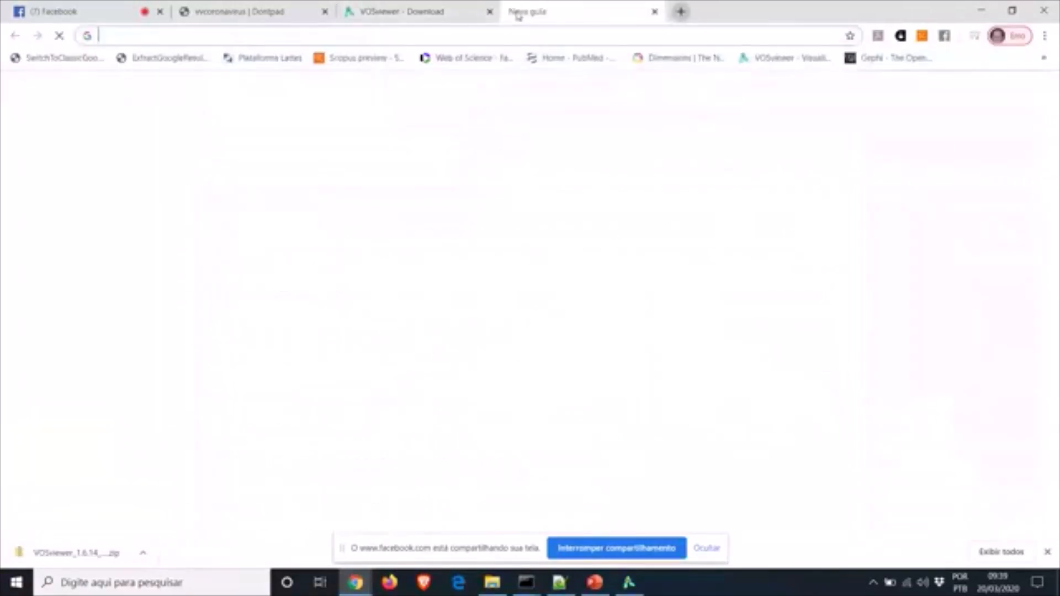
type("periodicos.capes.gov.br")
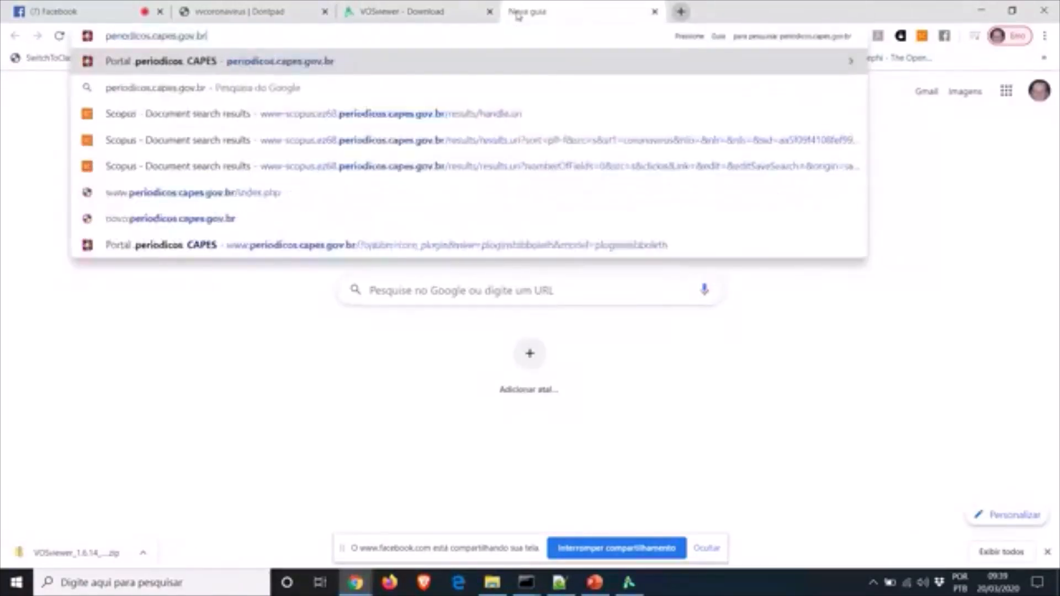
key("Return")
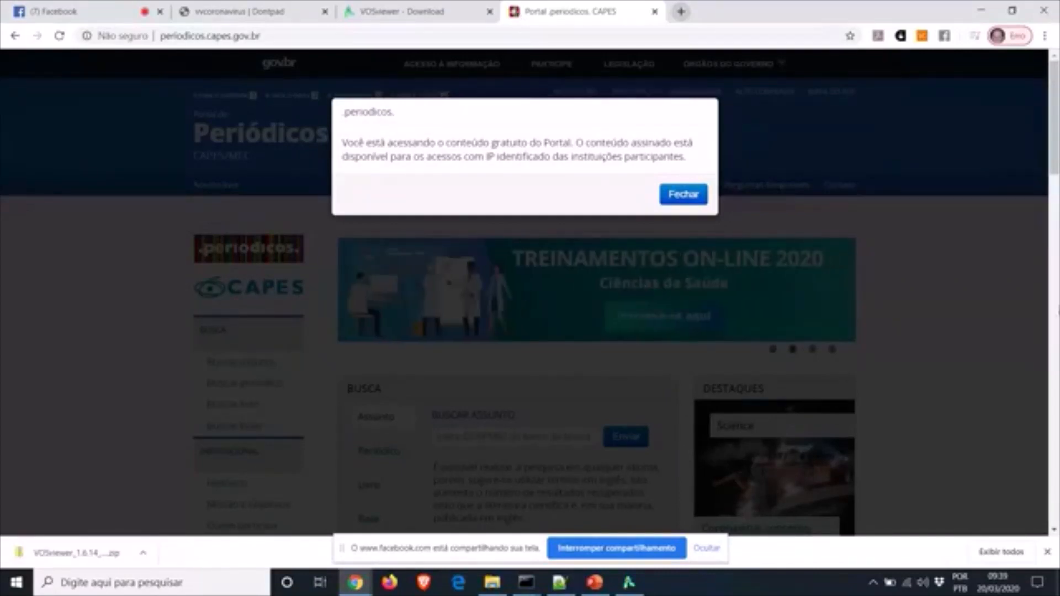
Dismiss the access notice, go to CAFe remote access and choose FIOCRUZ as the institution
left_click(684, 195)
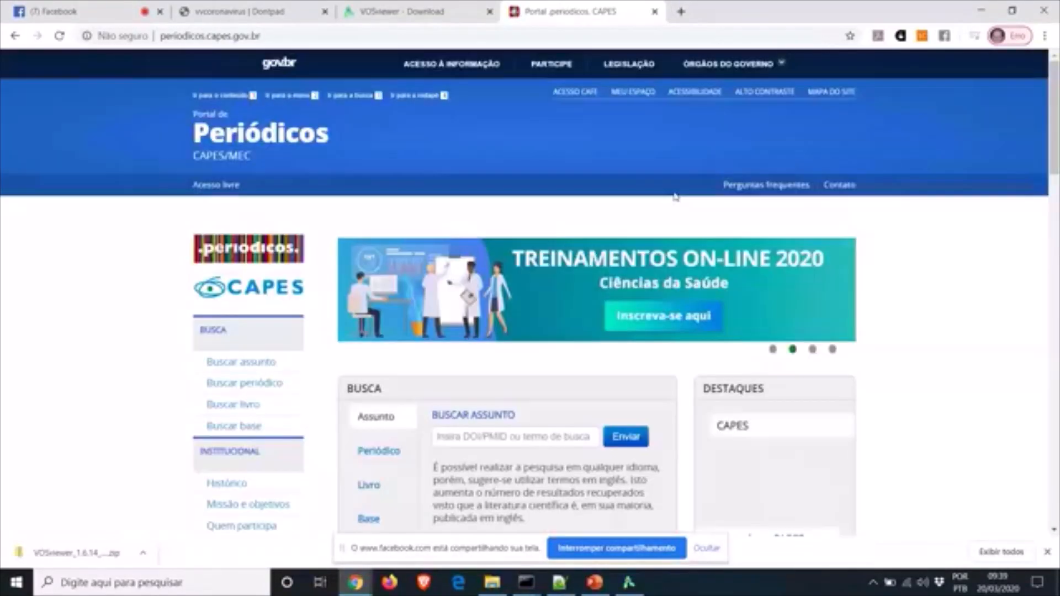
left_click(577, 96)
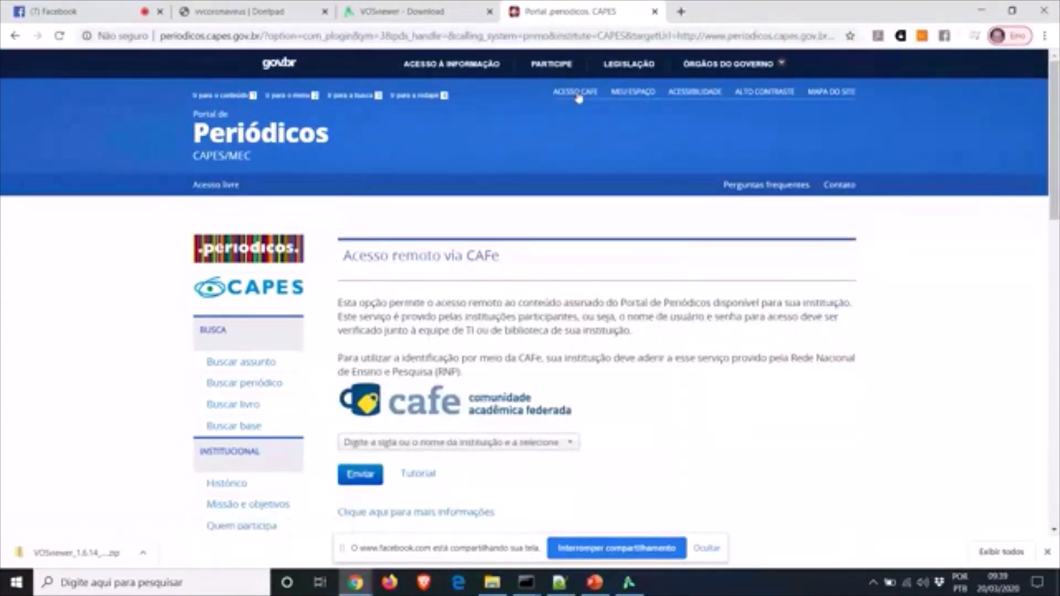
left_click(568, 443)
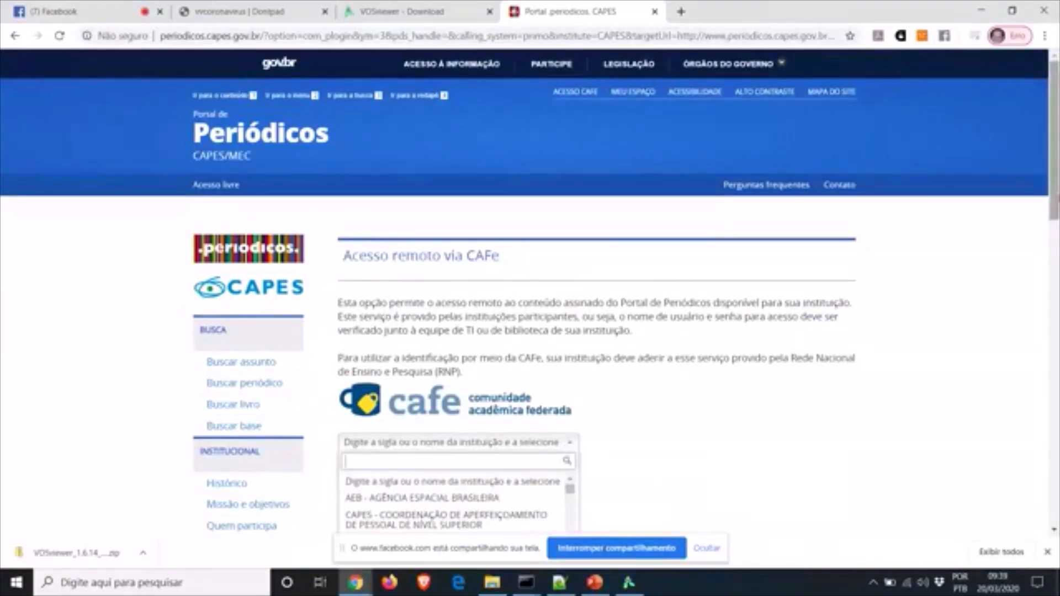
scroll(569, 444, "down", 4)
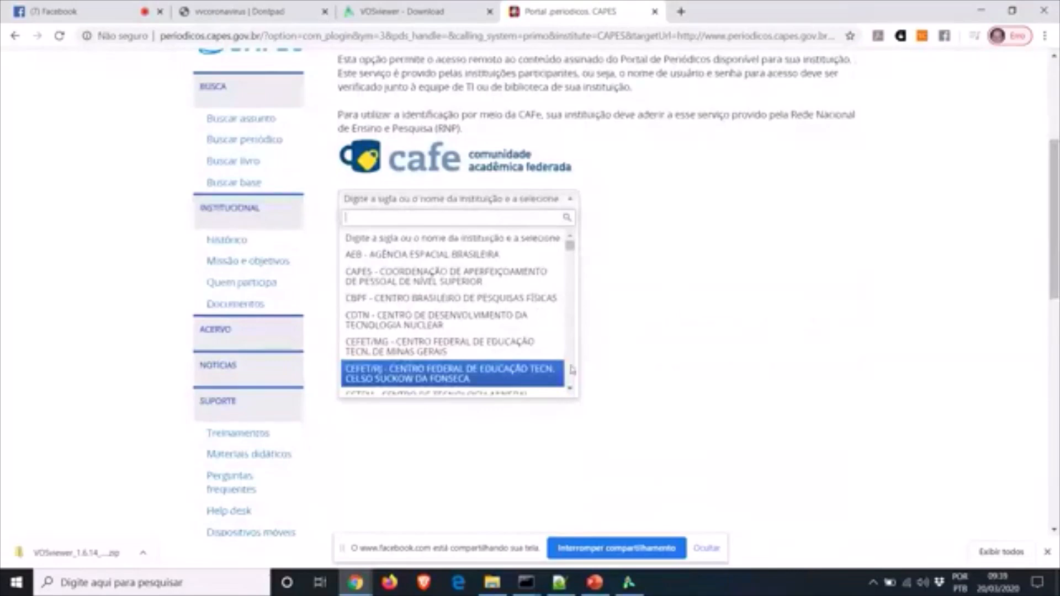
scroll(572, 369, "down", 4)
scroll(571, 370, "down", 3)
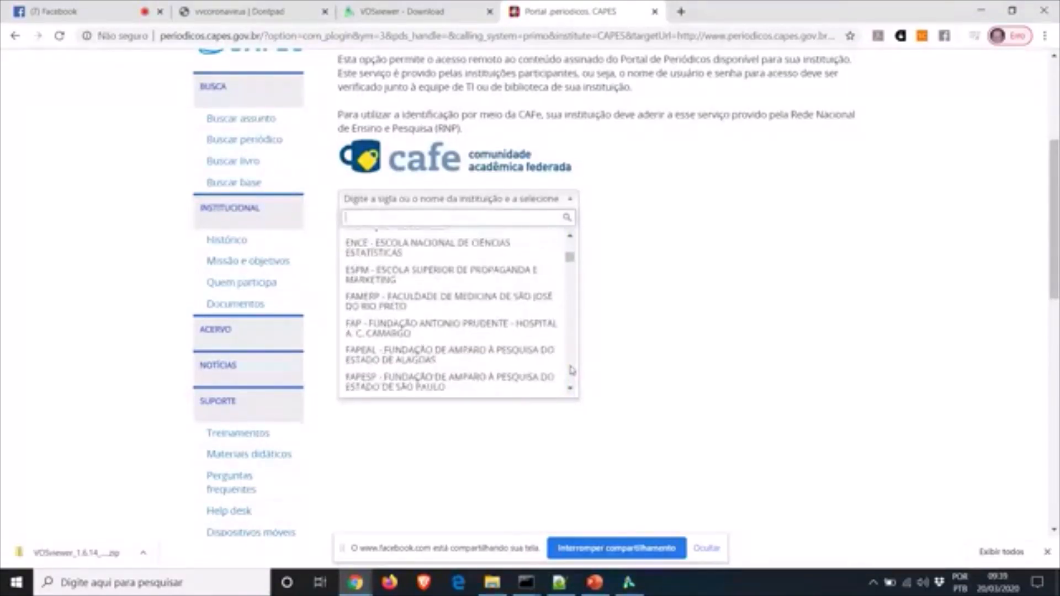
scroll(572, 370, "down", 6)
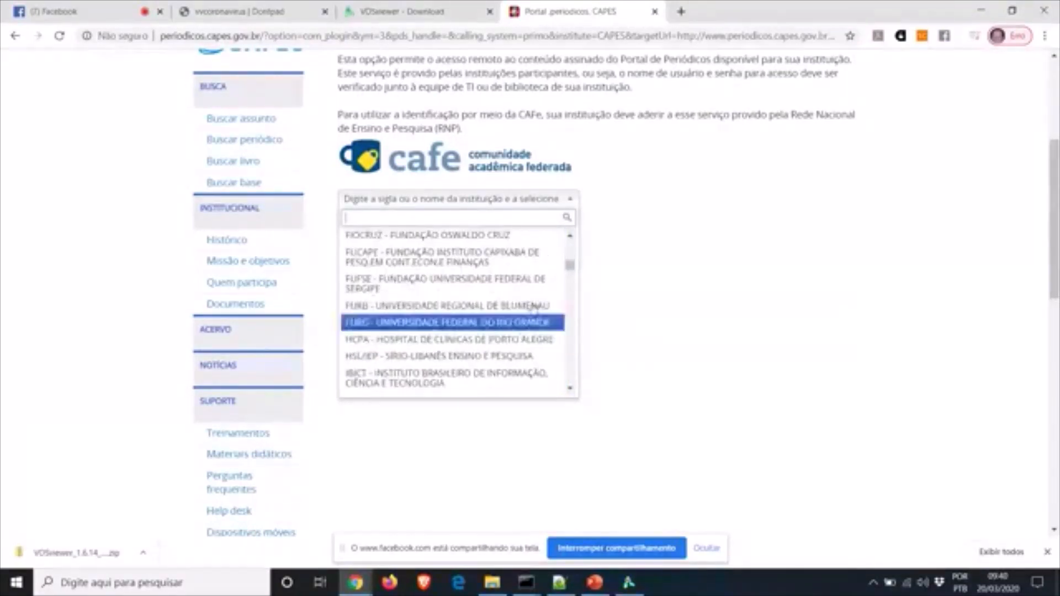
left_click(454, 236)
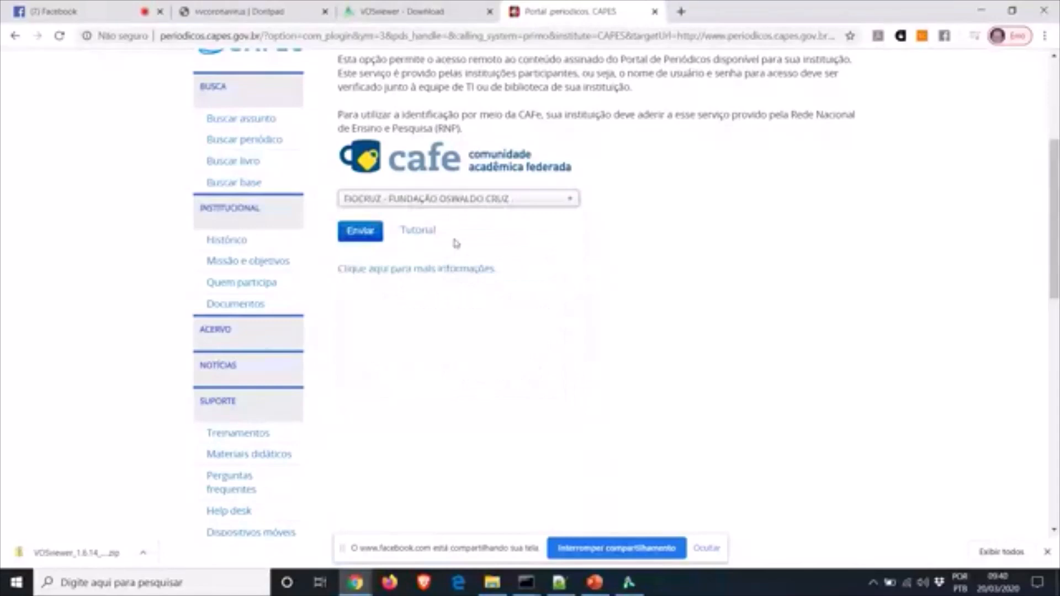
Submit FIOCRUZ and log in with the institutional account
left_click(359, 230)
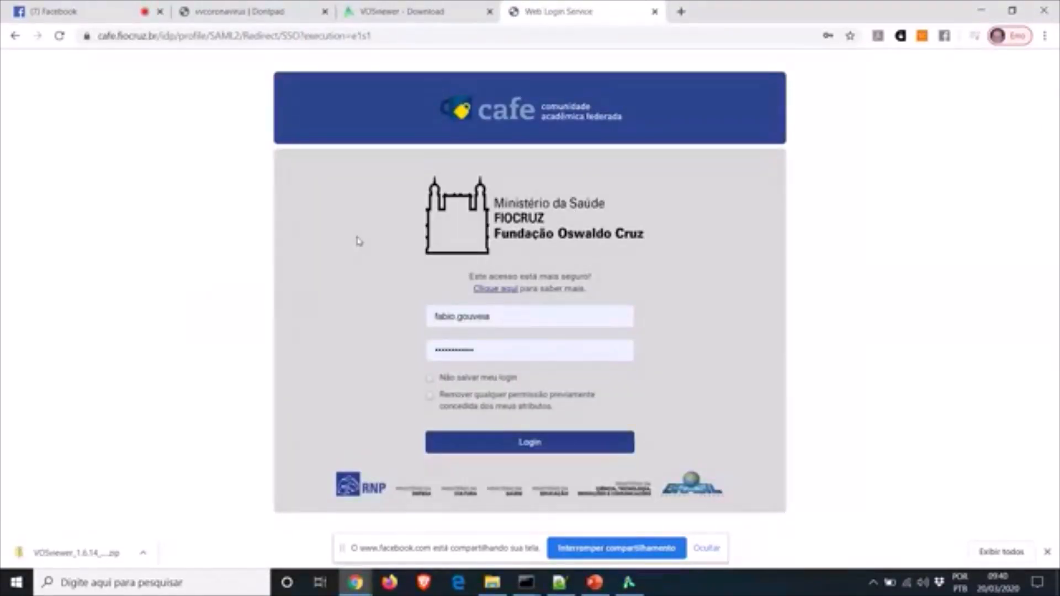
left_click(522, 450)
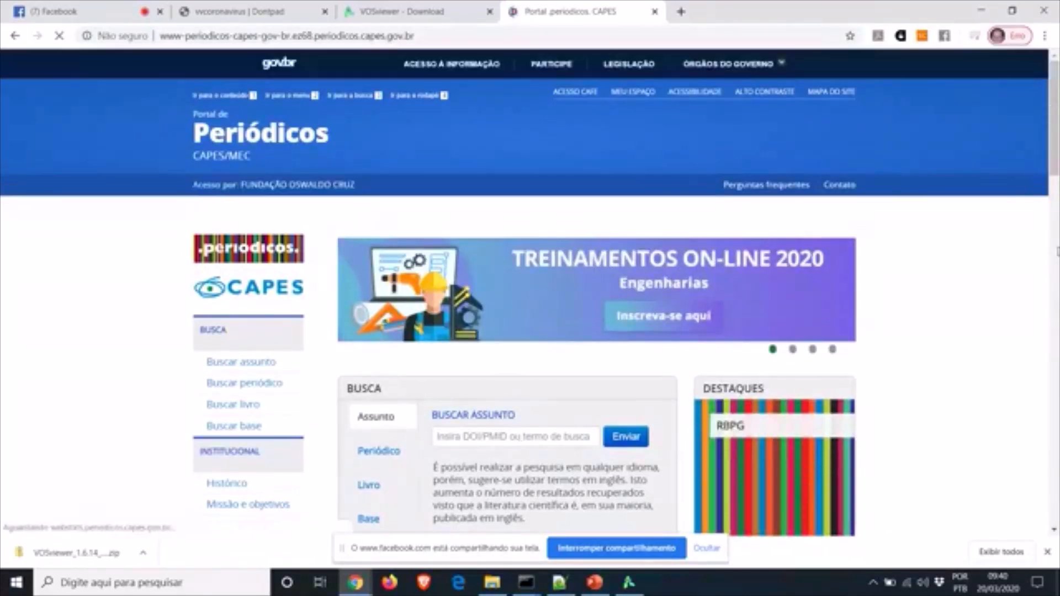
scroll(530, 298, "down", 3)
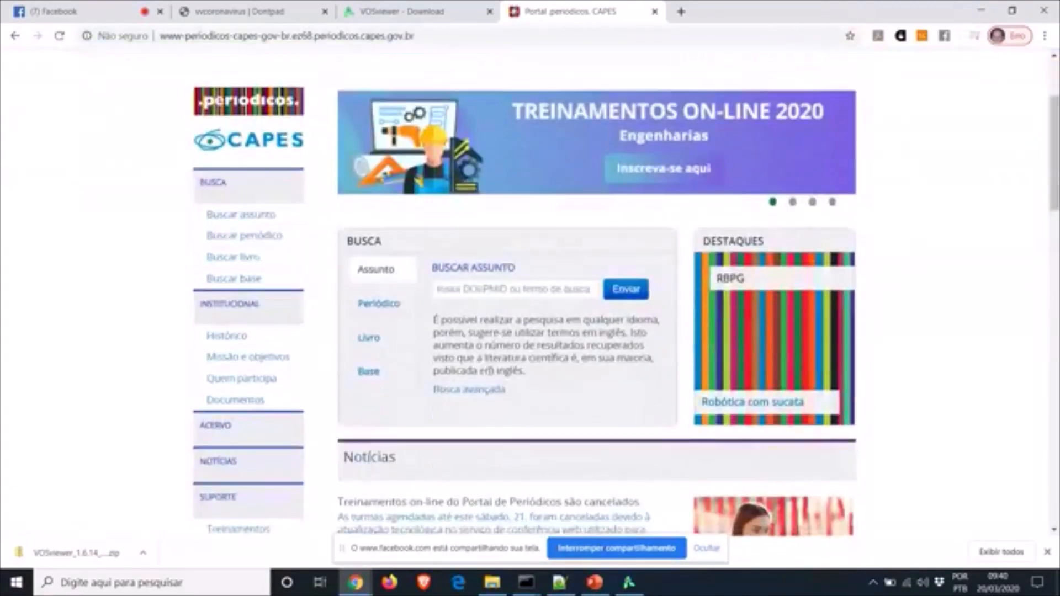
Search the database list for SCOPUS (Elsevier) and open the Scopus (Elsevier) database
left_click(371, 373)
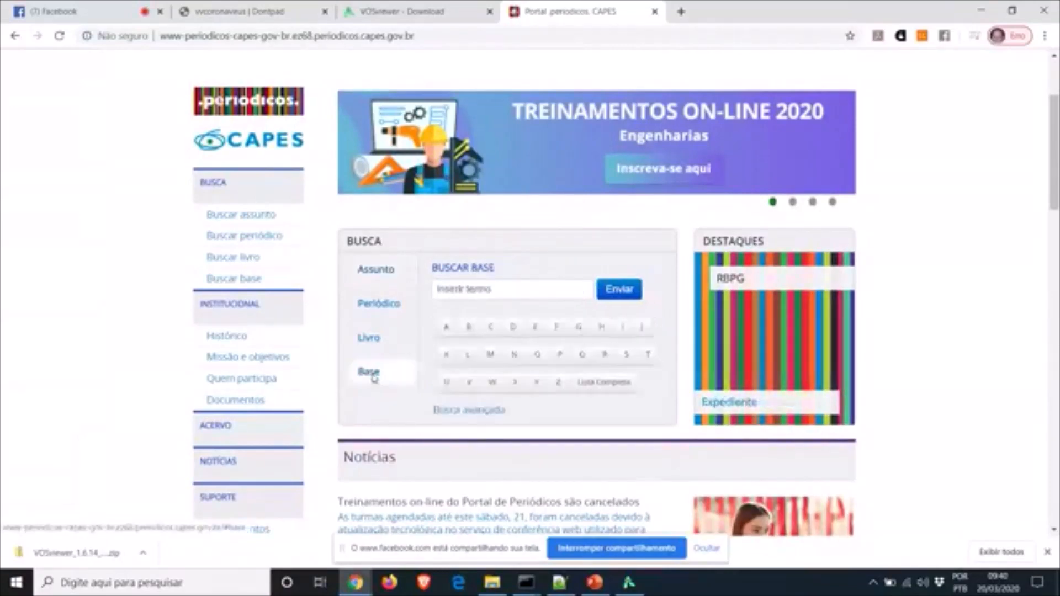
left_click(464, 289)
type("sod")
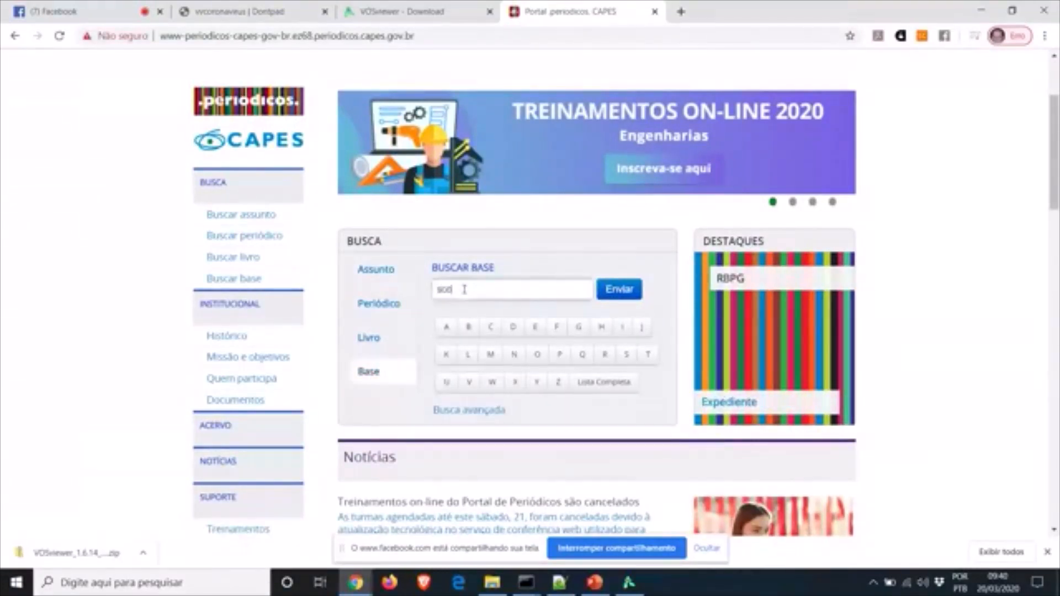
type("pus")
left_click(470, 320)
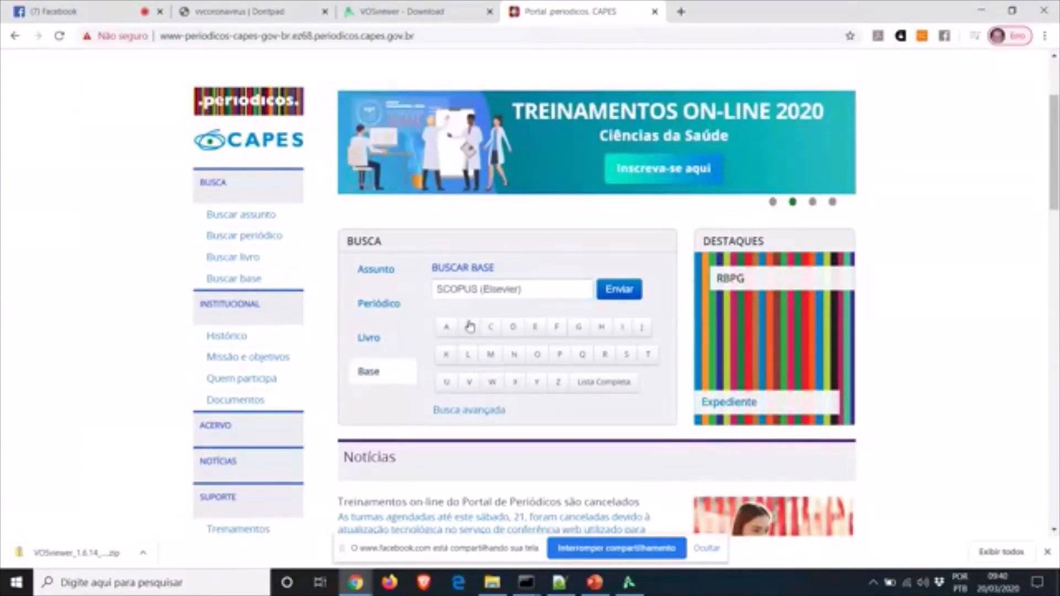
left_click(629, 291)
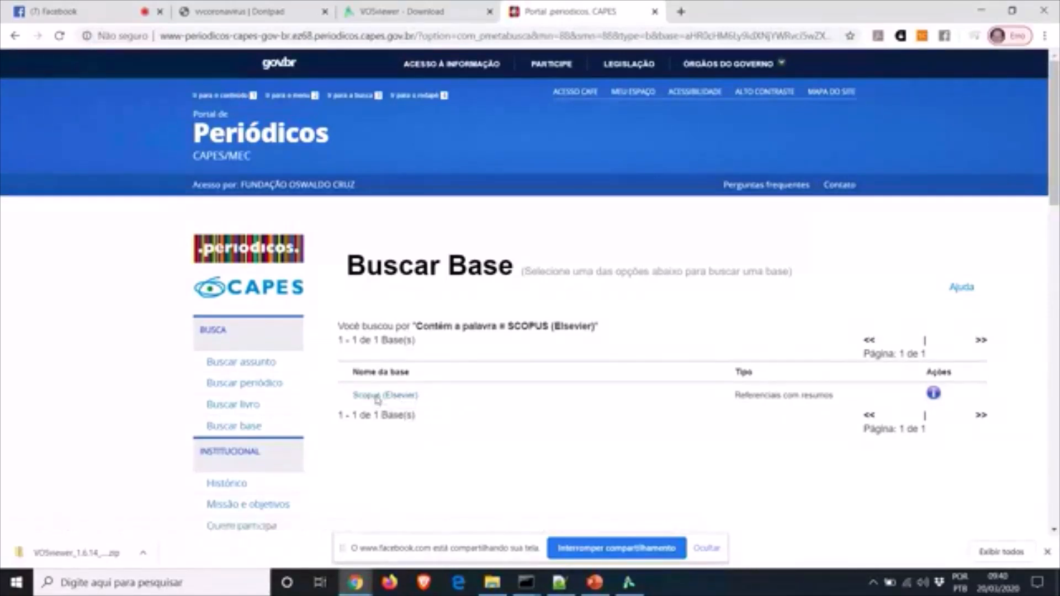
left_click(377, 400)
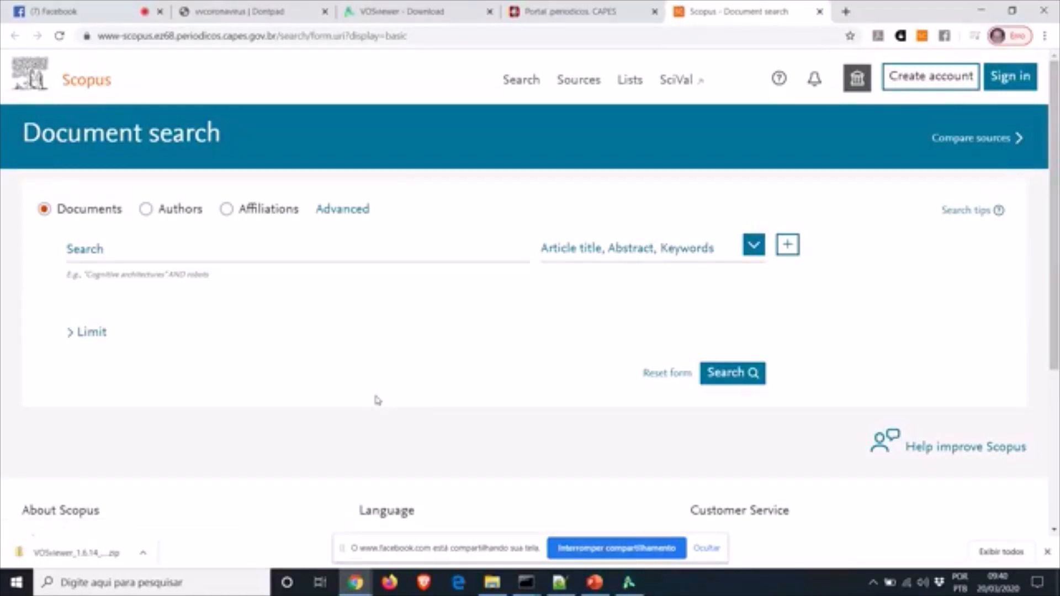
Search Scopus documents for 'coronavirus', returning 18,712 results
left_click(129, 255)
type("coronavirus")
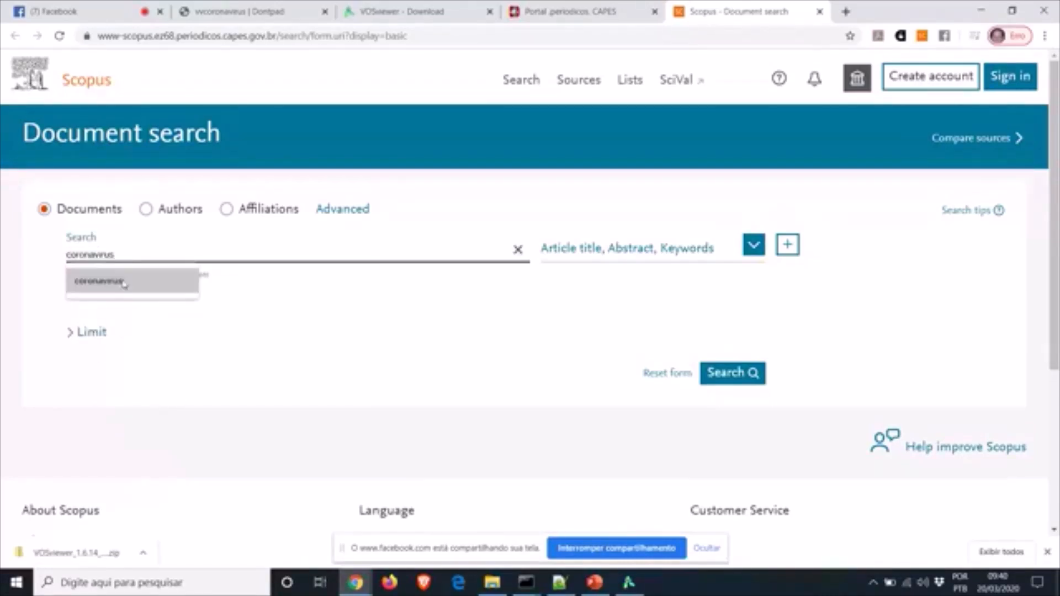
left_click(124, 282)
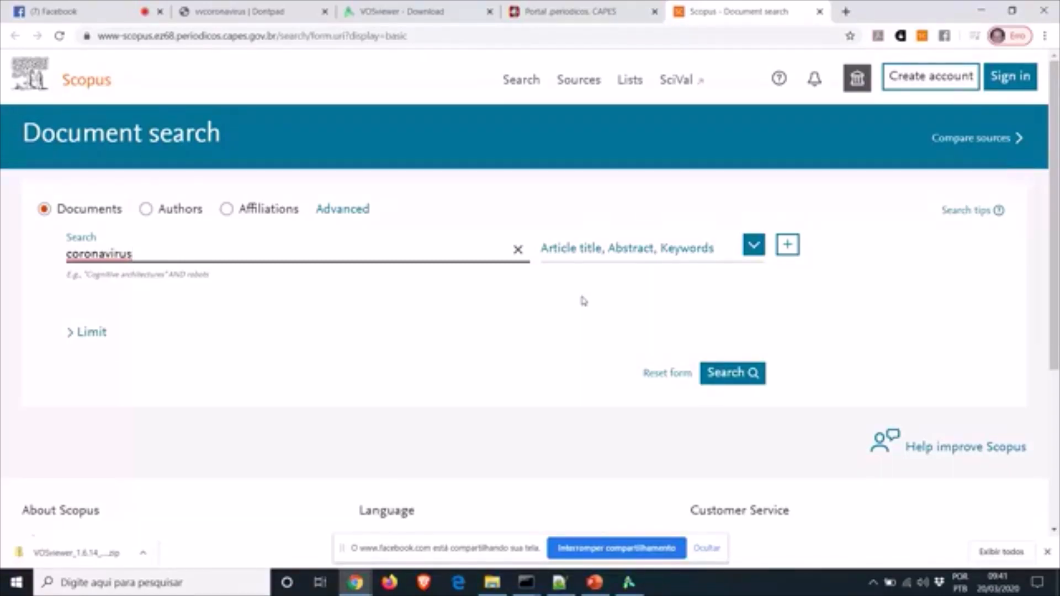
left_click(735, 378)
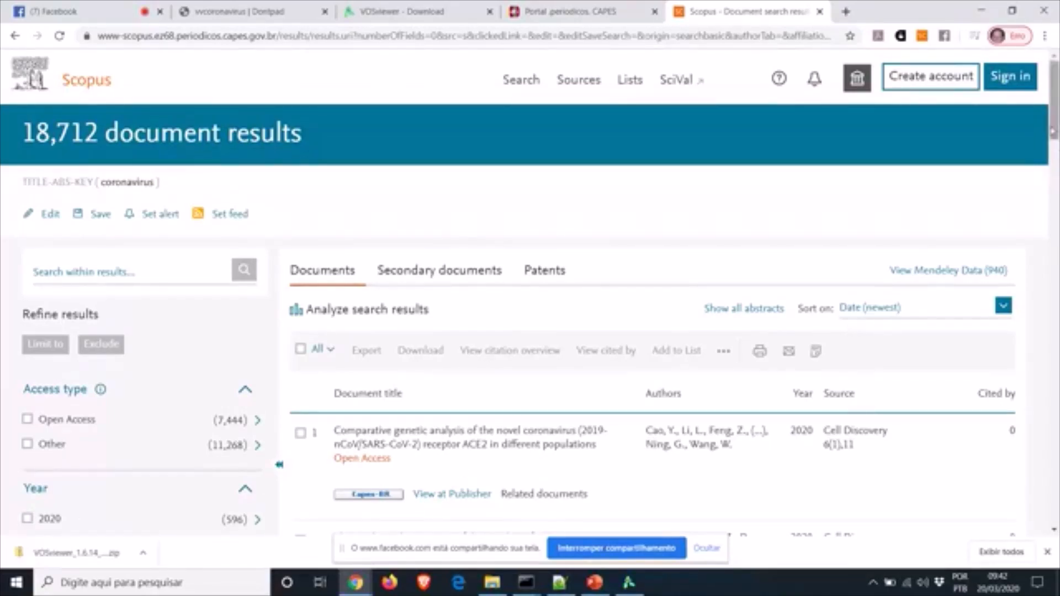
Limit the coronavirus results to the Article document type, leaving 13,800 documents
left_click_drag(1055, 126, 1057, 265)
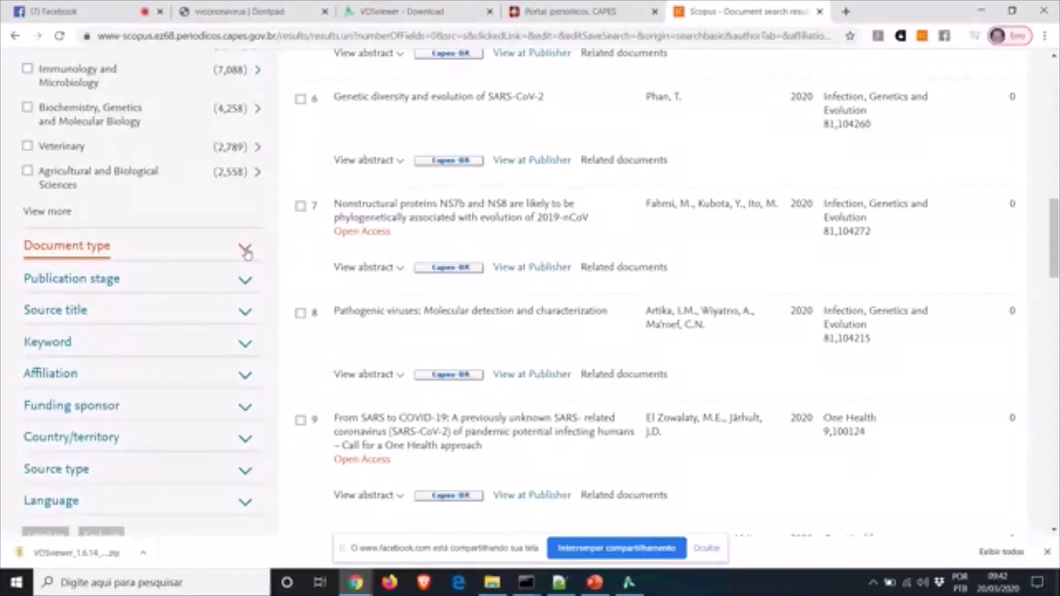
left_click(245, 251)
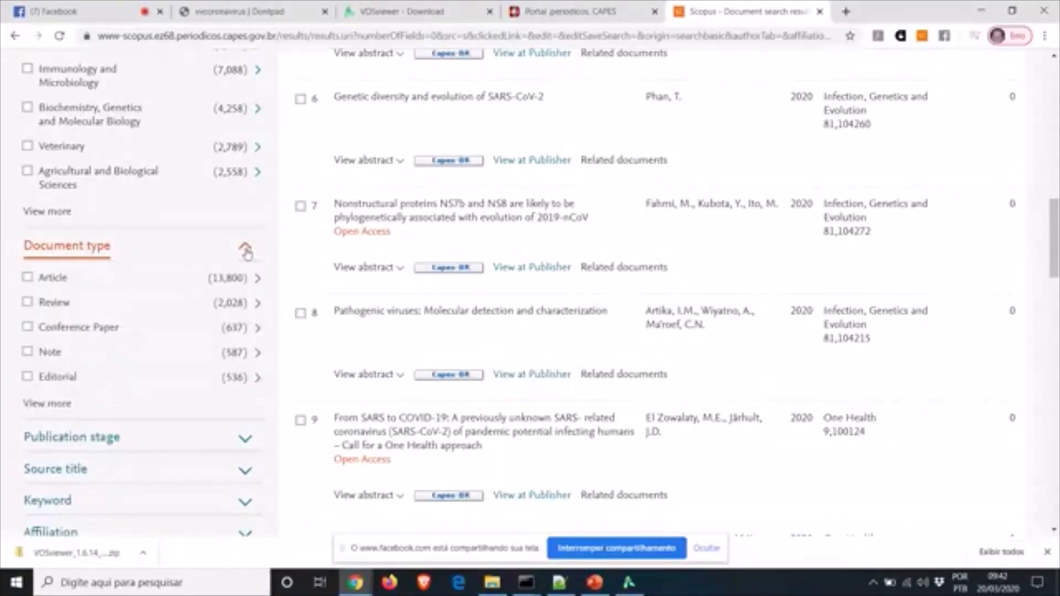
left_click(28, 277)
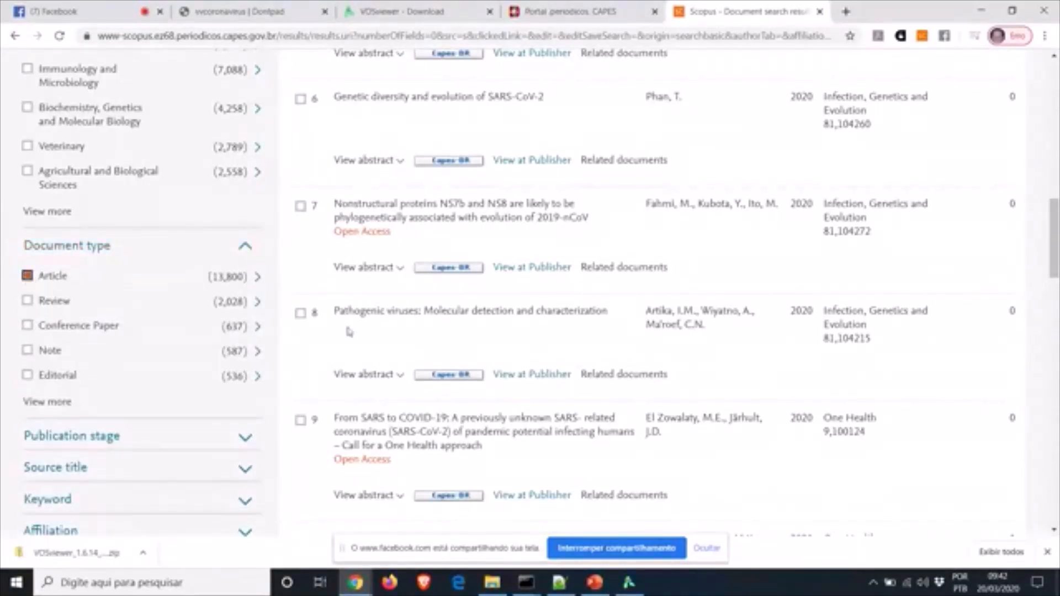
left_click_drag(1055, 216, 1054, 251)
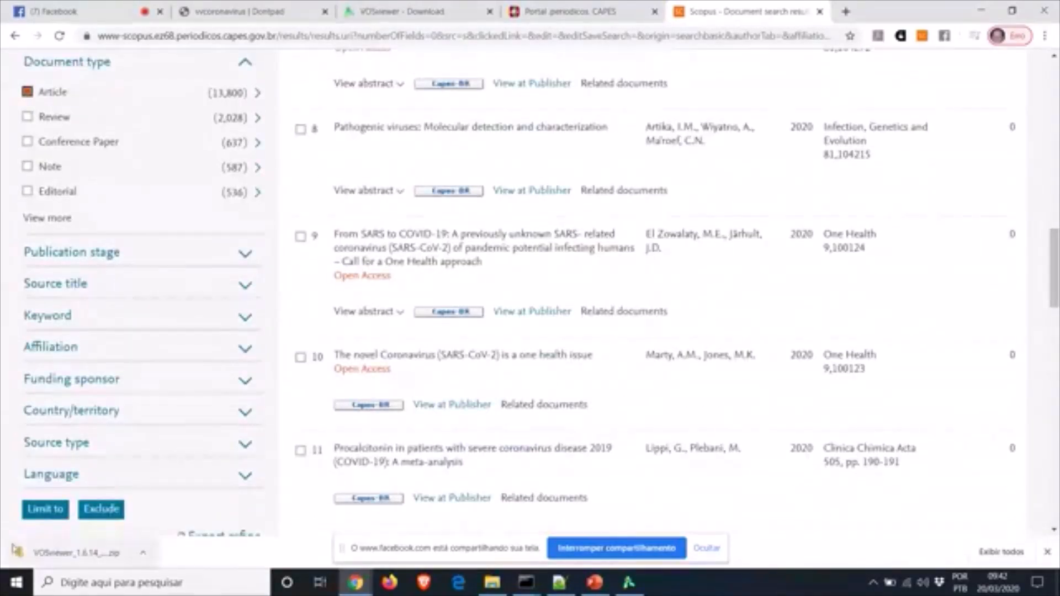
left_click(47, 511)
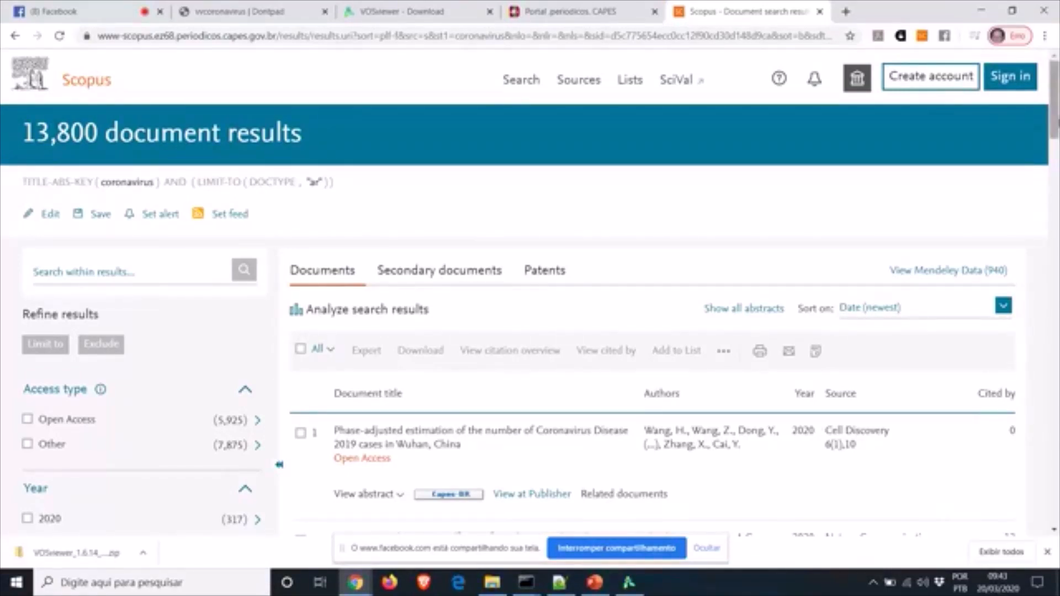
Tick the 2020 year filter and select all the article results
scroll(1055, 126, "down", 1)
scroll(530, 293, "down", 5)
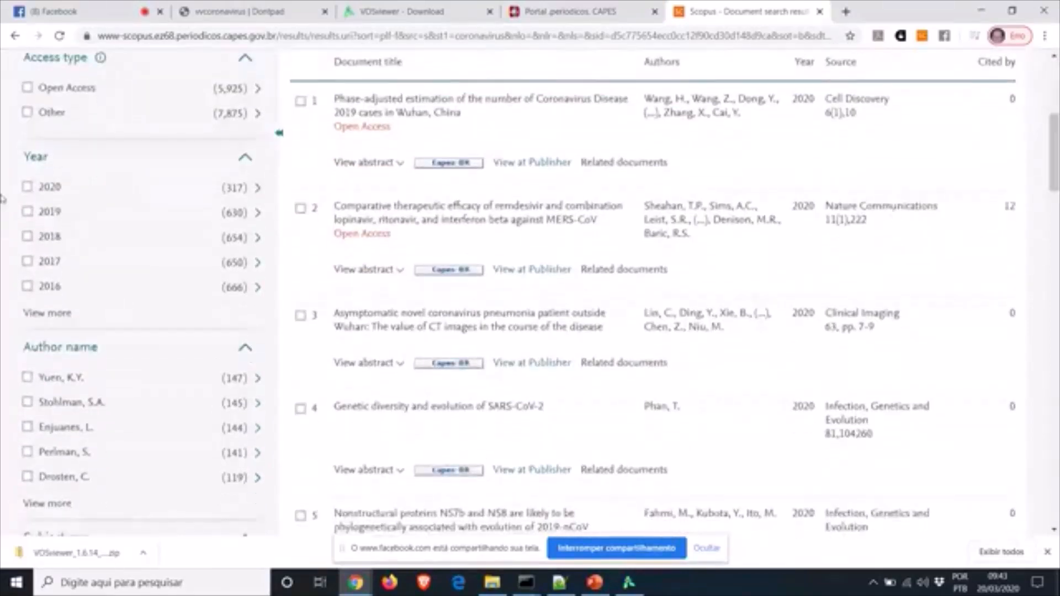
left_click(27, 187)
scroll(1054, 185, "up", 4)
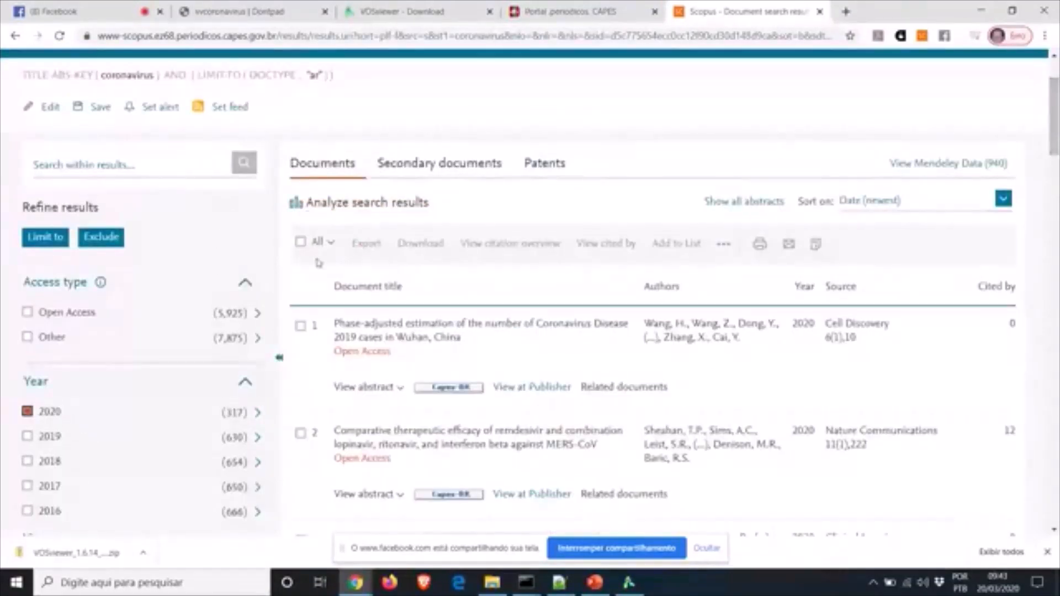
left_click(299, 243)
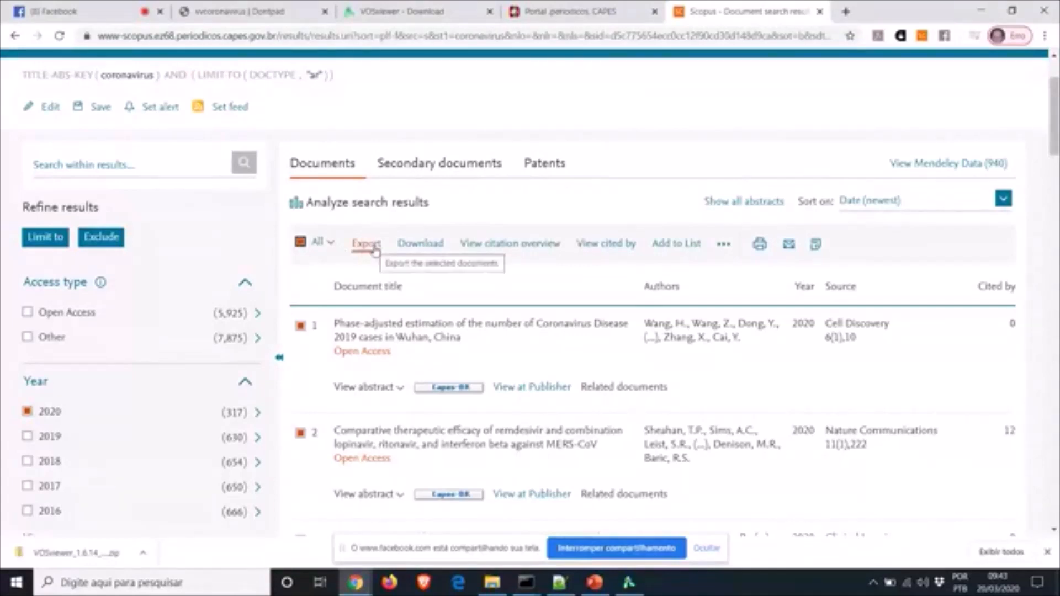
Preview the CSV export settings, then close the dialog without exporting
left_click(375, 247)
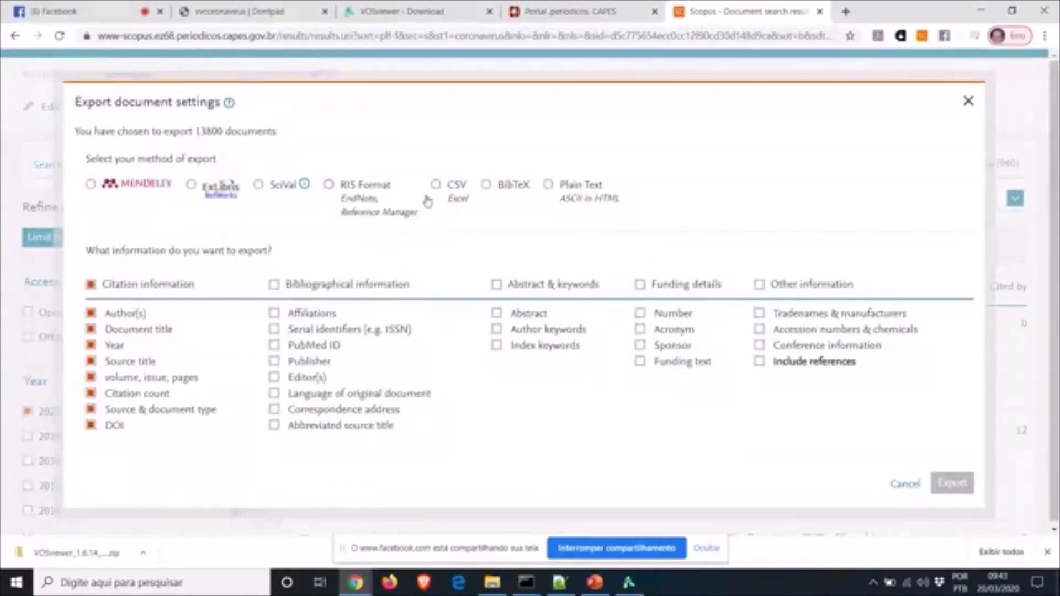
left_click(435, 185)
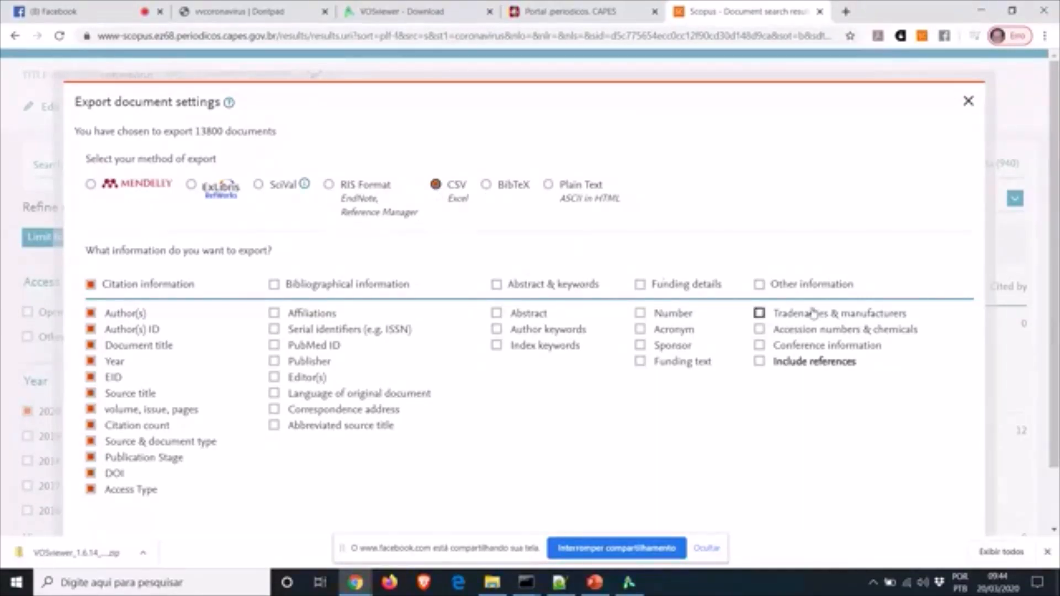
left_click(966, 102)
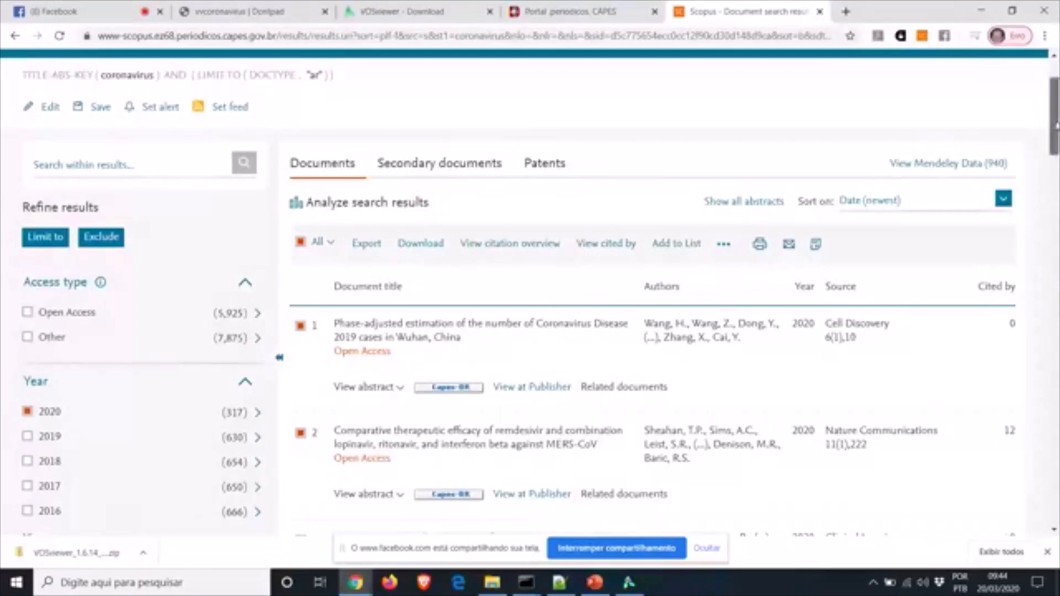
left_click_drag(1056, 127, 1055, 111)
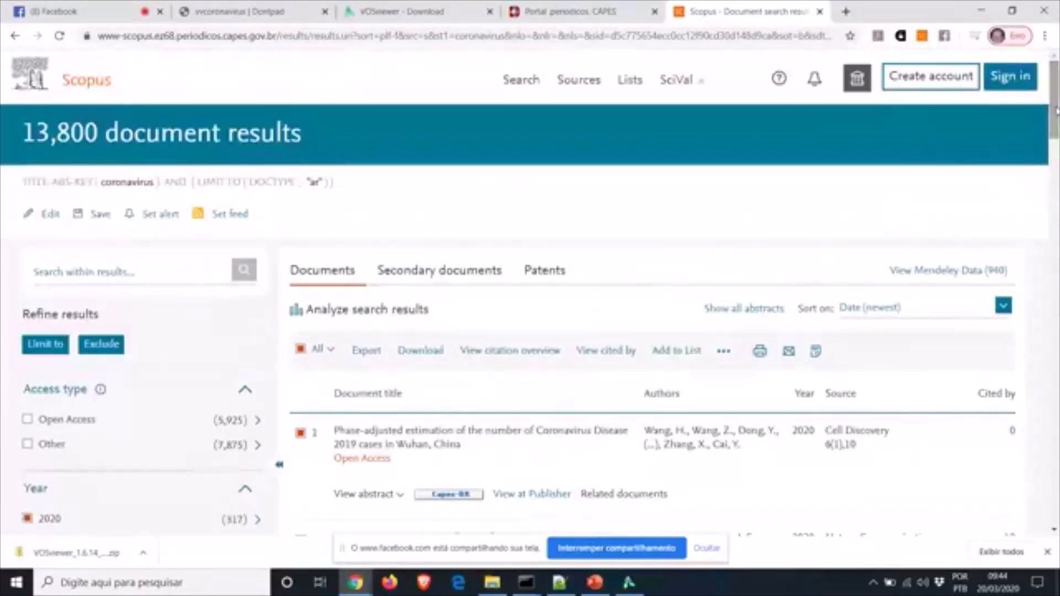
Apply the 2020 year filter and select all 317 results for export
left_click(43, 348)
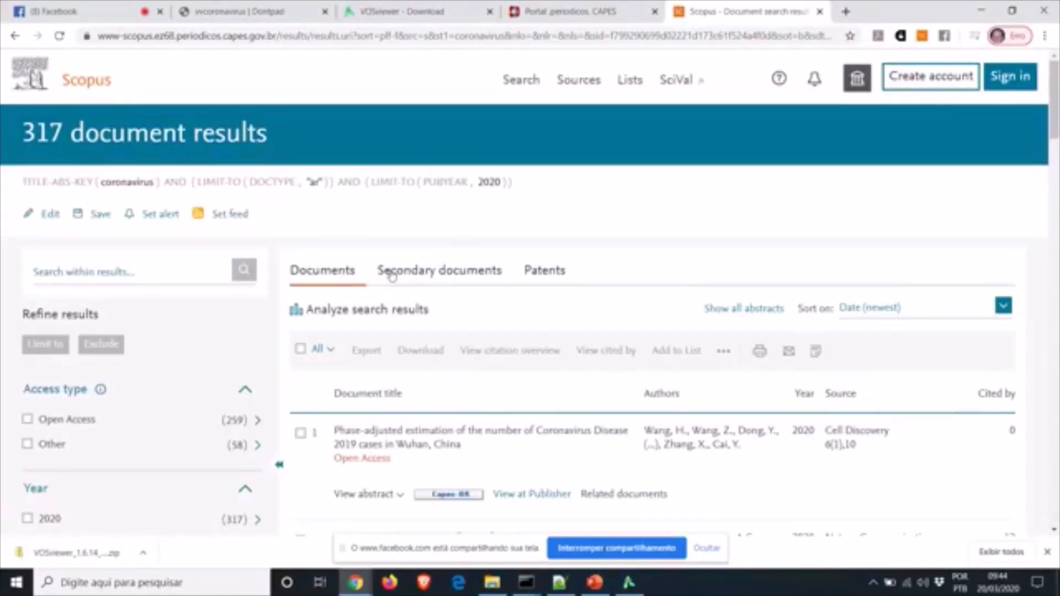
left_click(301, 348)
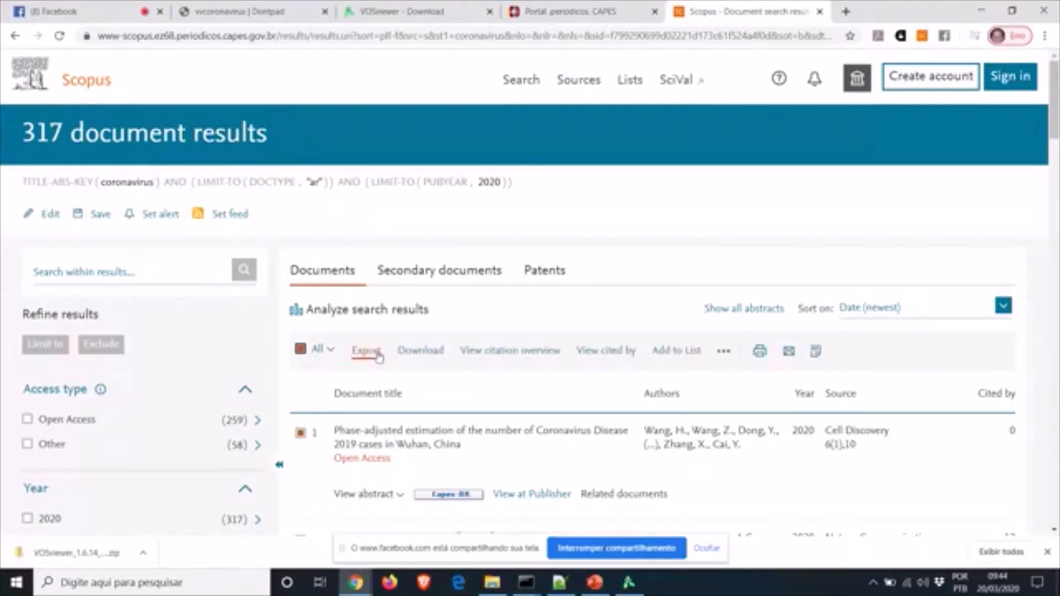
left_click(369, 351)
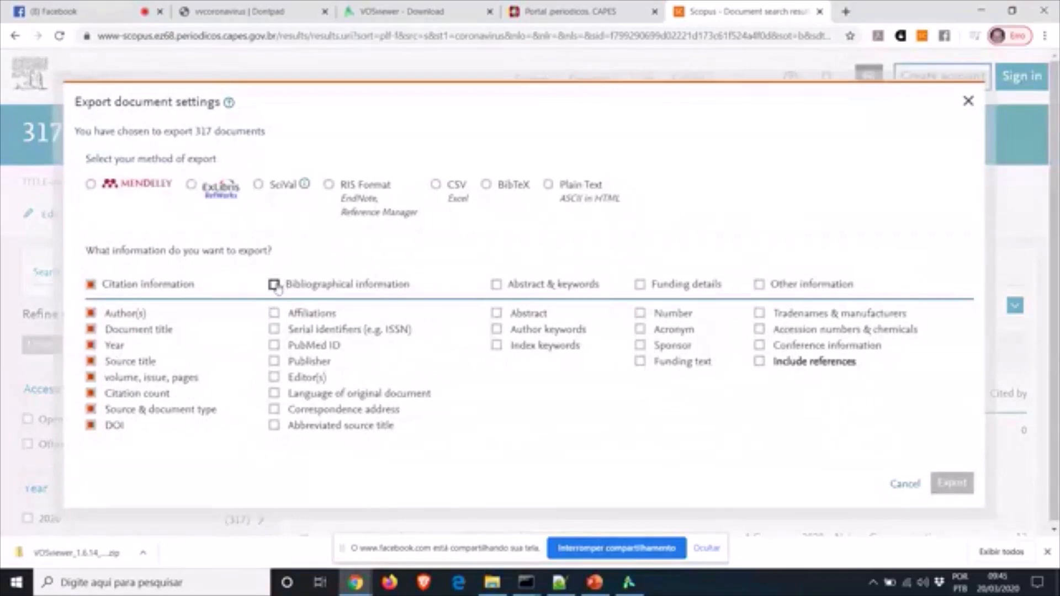
Export the 317 documents as CSV with bibliographical details, abstracts, keywords and cited references
left_click(274, 284)
left_click(435, 185)
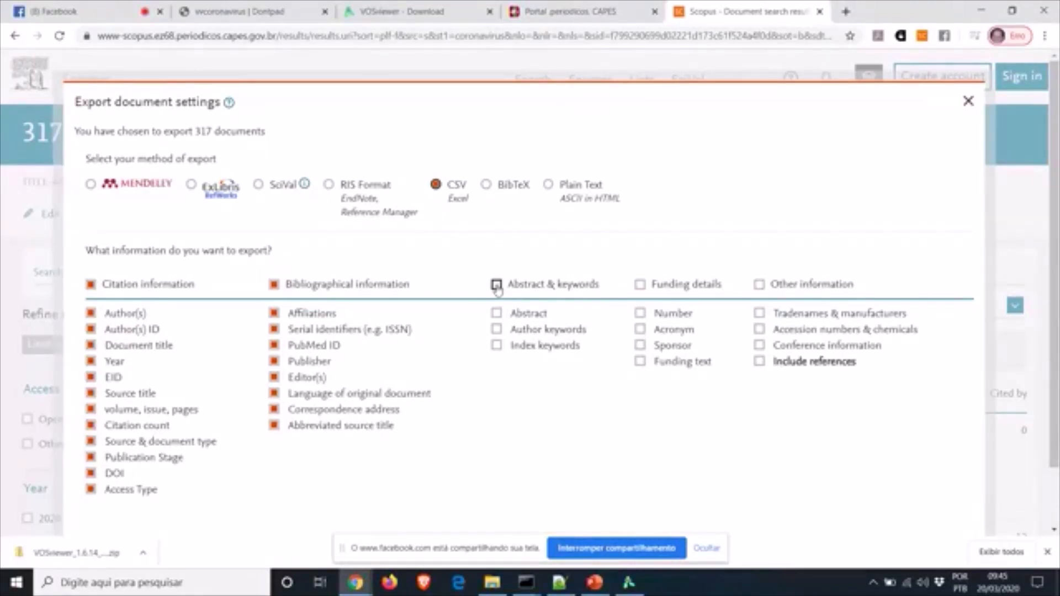
left_click(496, 284)
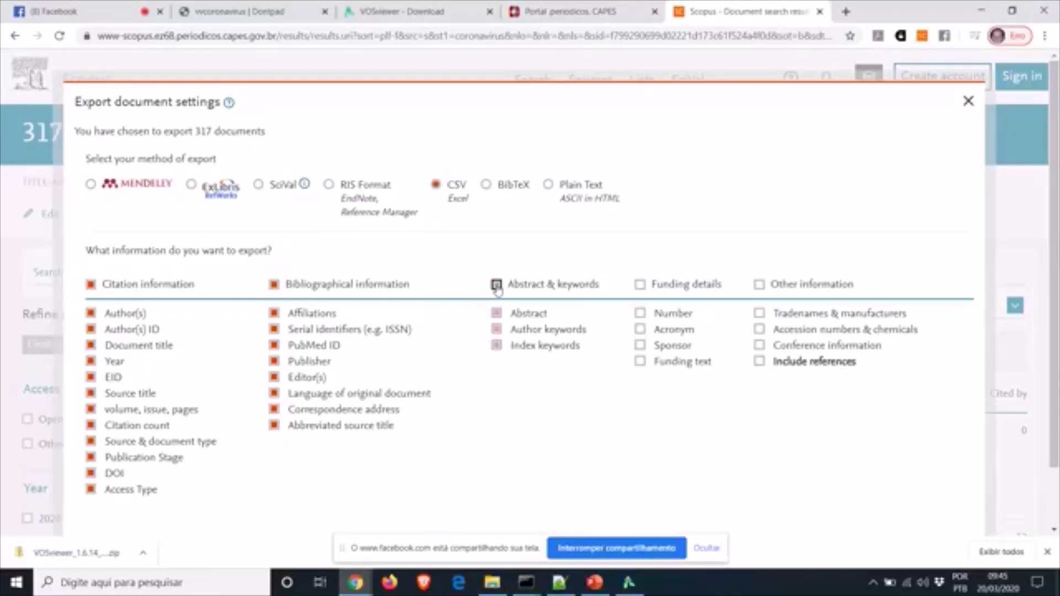
left_click(759, 362)
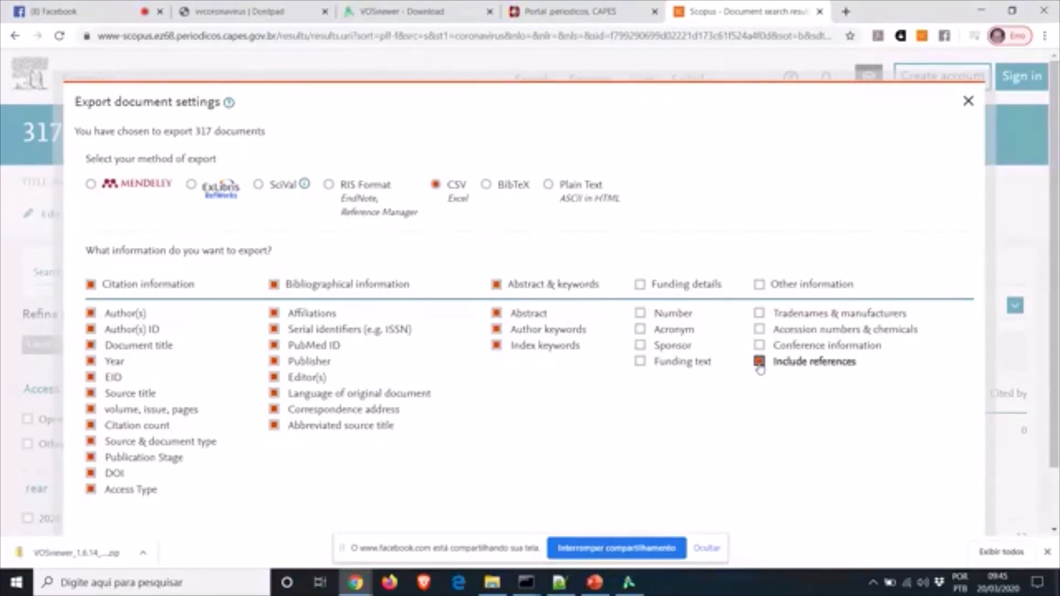
scroll(1055, 374, "down", 3)
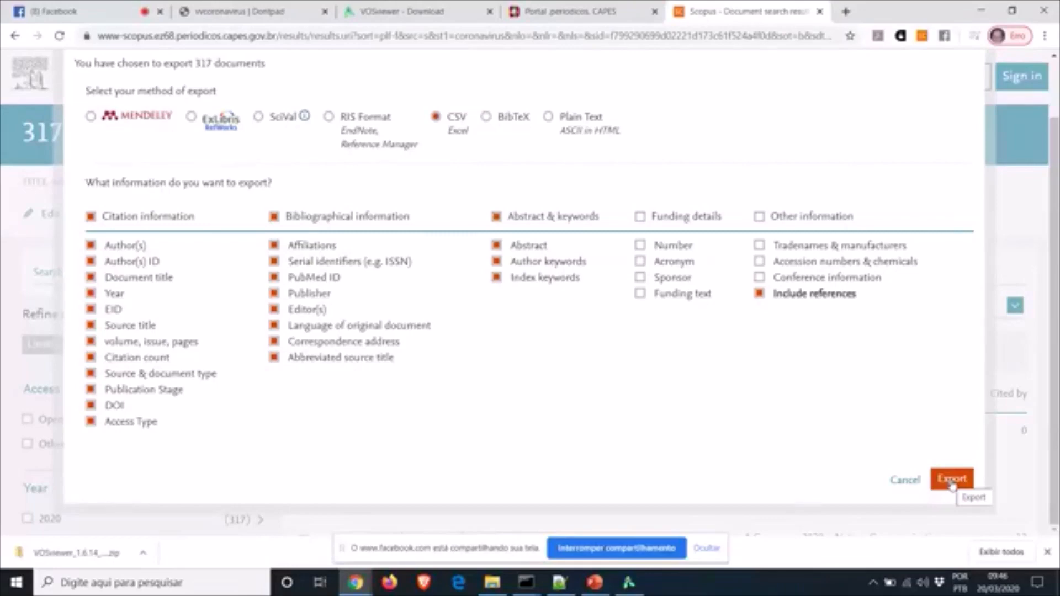
left_click(952, 480)
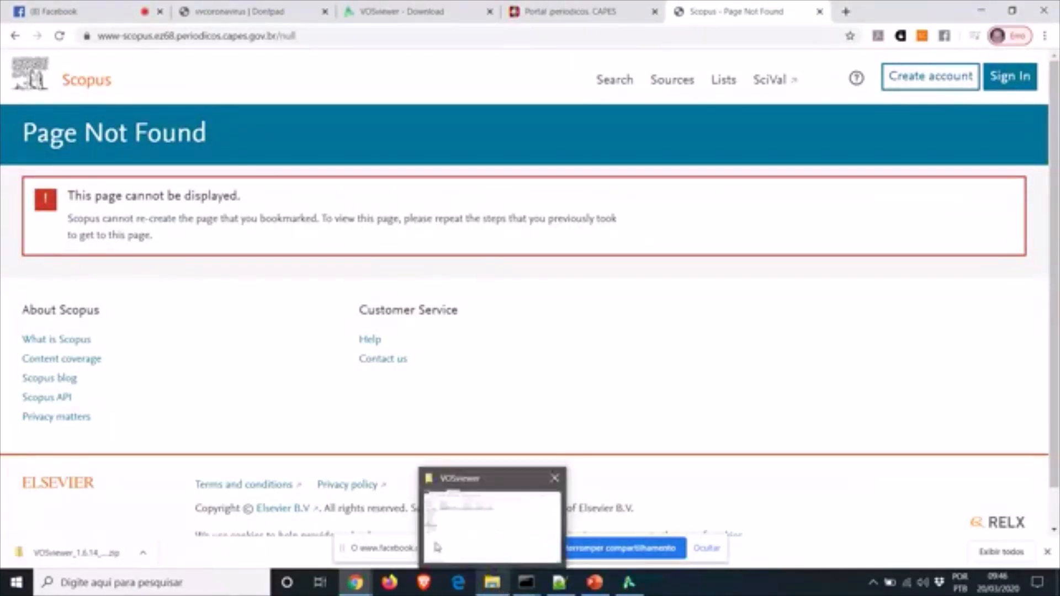
Re-export all 317 results as CSV with abstracts, keywords and cited references
left_click(15, 35)
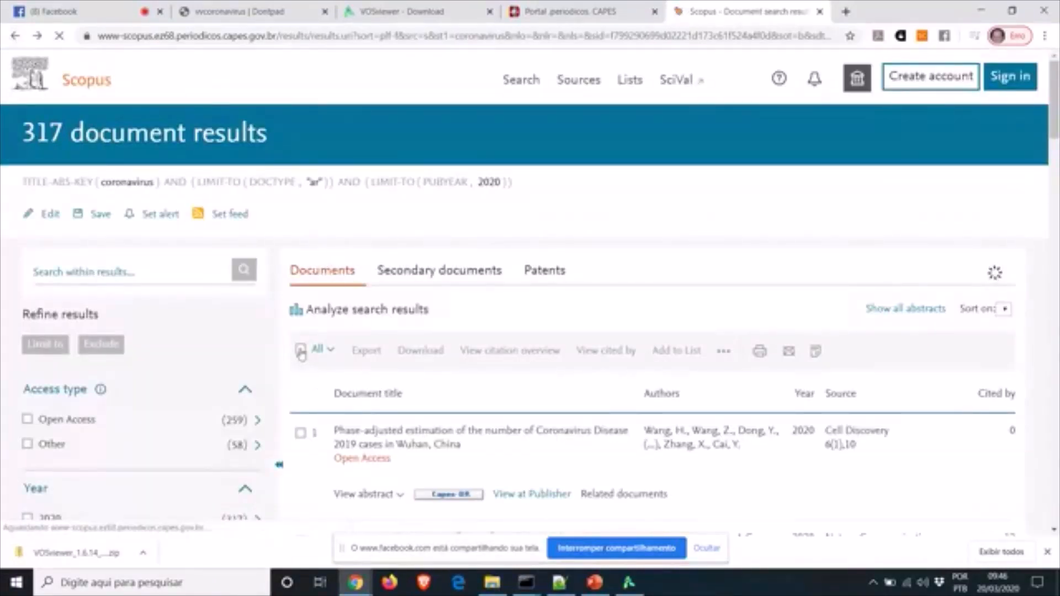
left_click(300, 349)
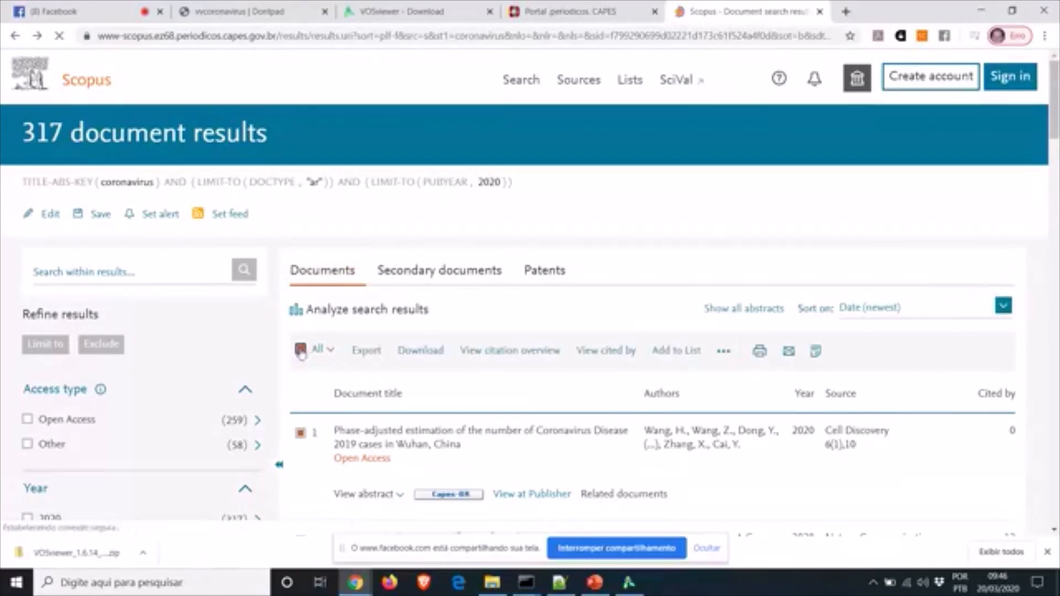
left_click(368, 351)
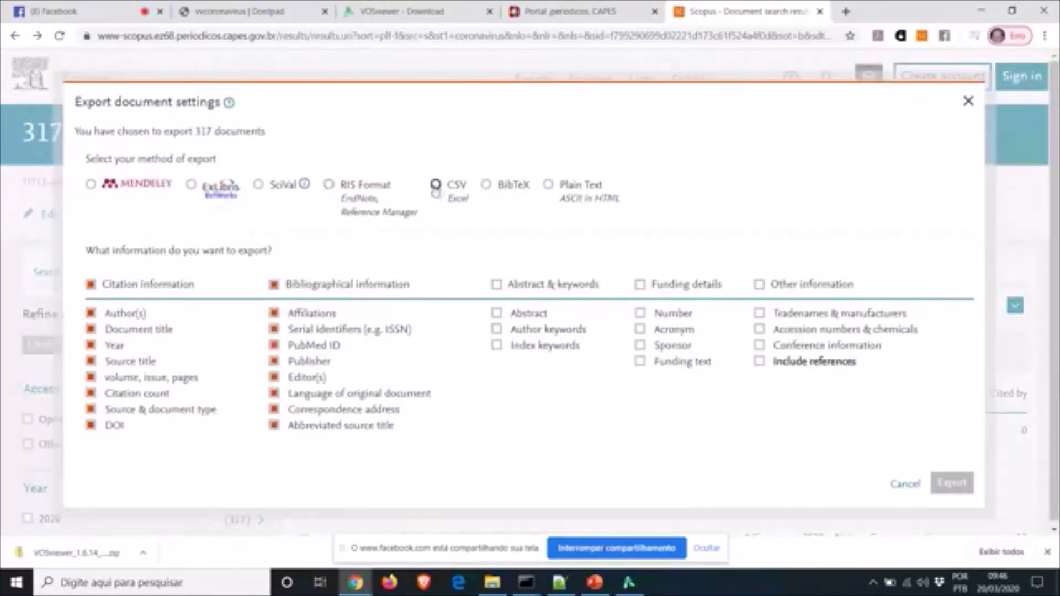
left_click(435, 184)
left_click(496, 284)
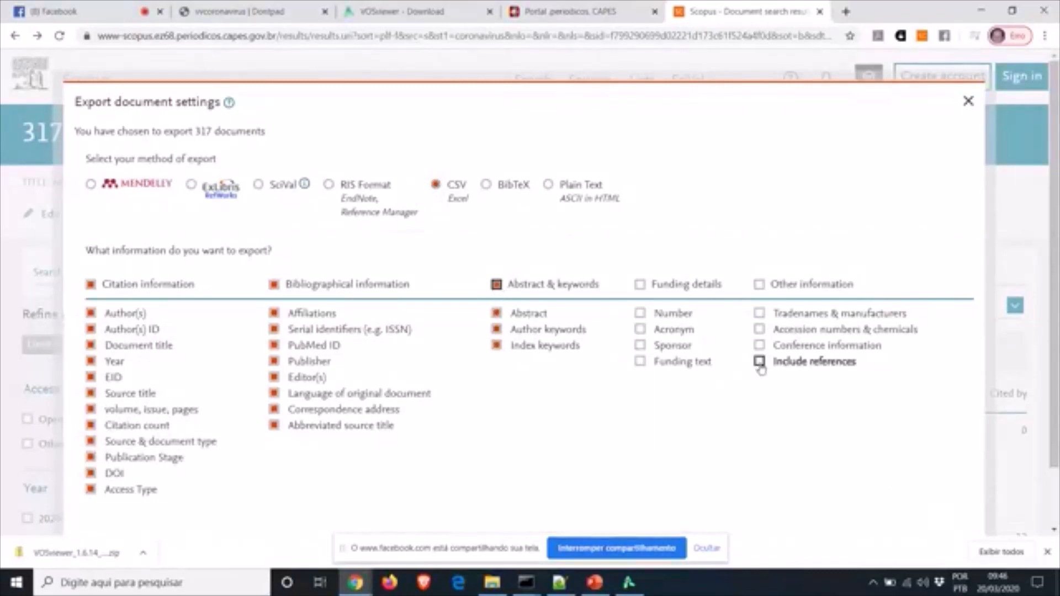
left_click(759, 360)
scroll(960, 480, "down", 2)
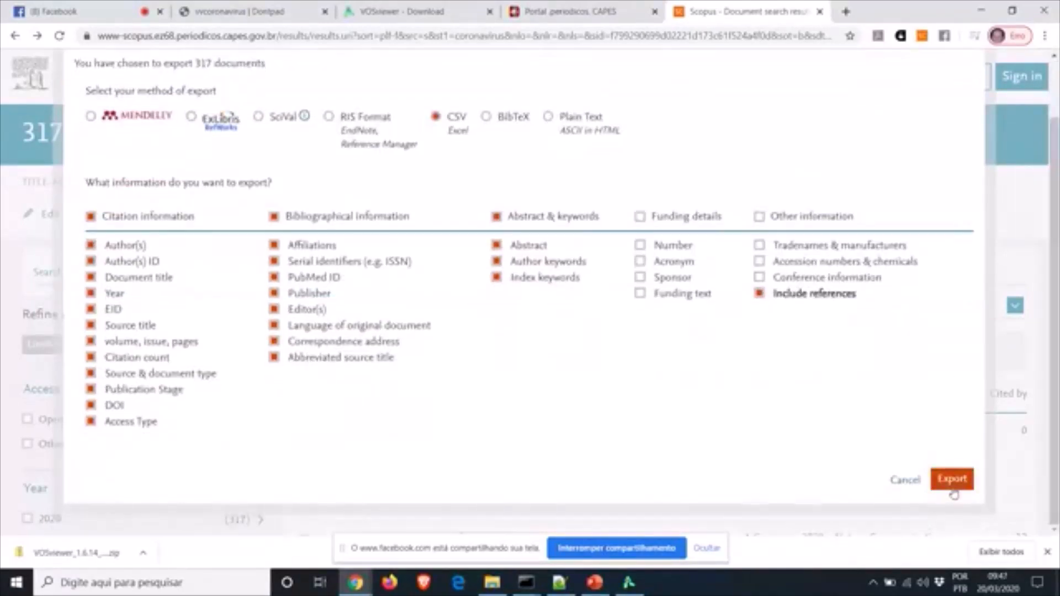
left_click(953, 479)
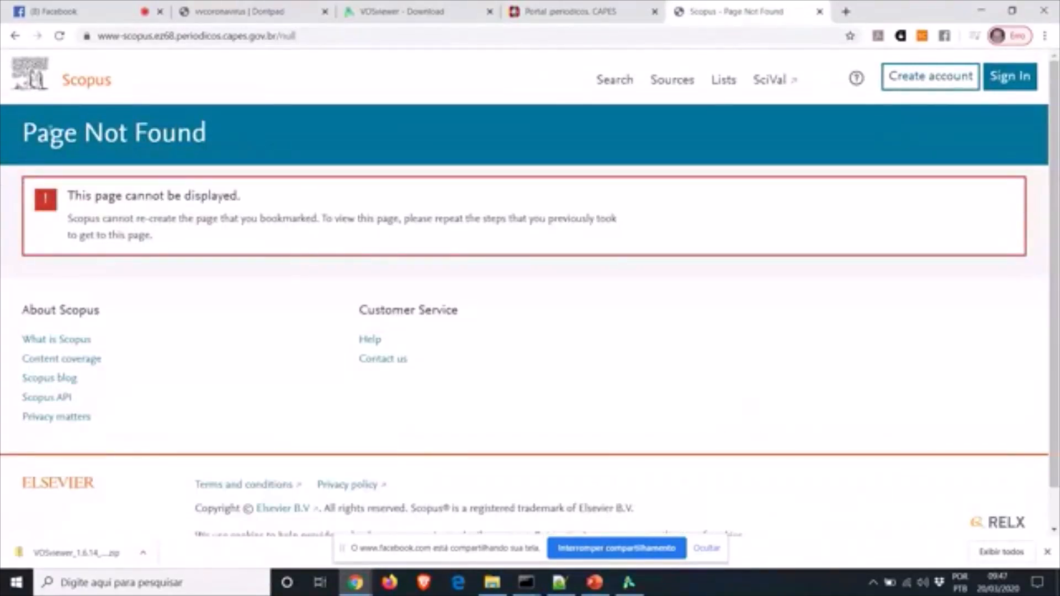
Leave the error page and switch to the VOSviewer folder in File Explorer
left_click(15, 35)
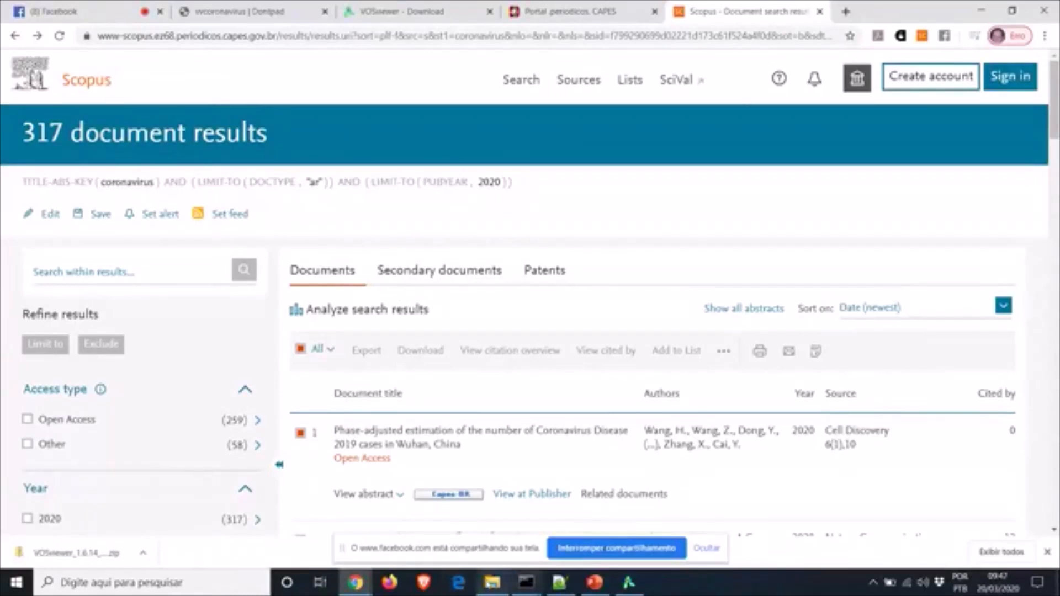
mouse_move(495, 589)
left_click(493, 585)
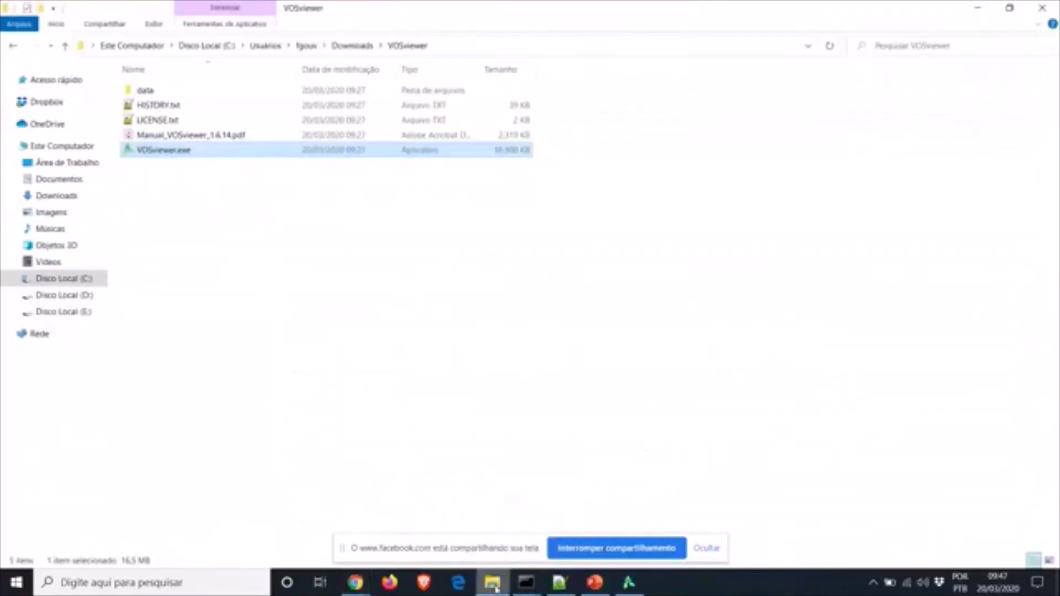
Show the Downloads folder listing the TAK-coronavirus Scopus reference CSV files
left_click(62, 196)
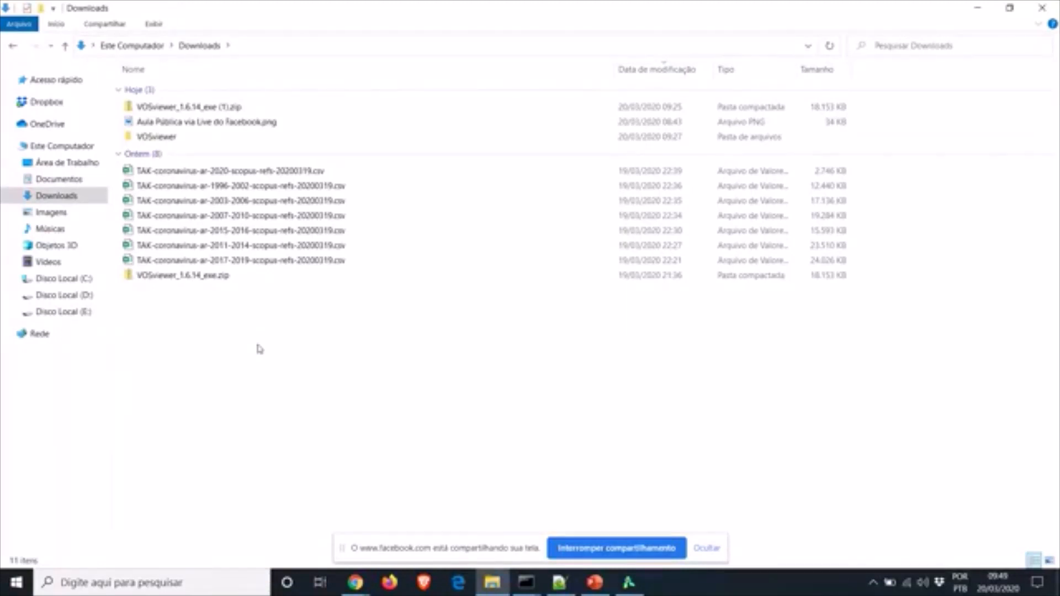
Return to VOSviewer, which shows the journal_GML.gml density map of 232 journals
left_click(633, 586)
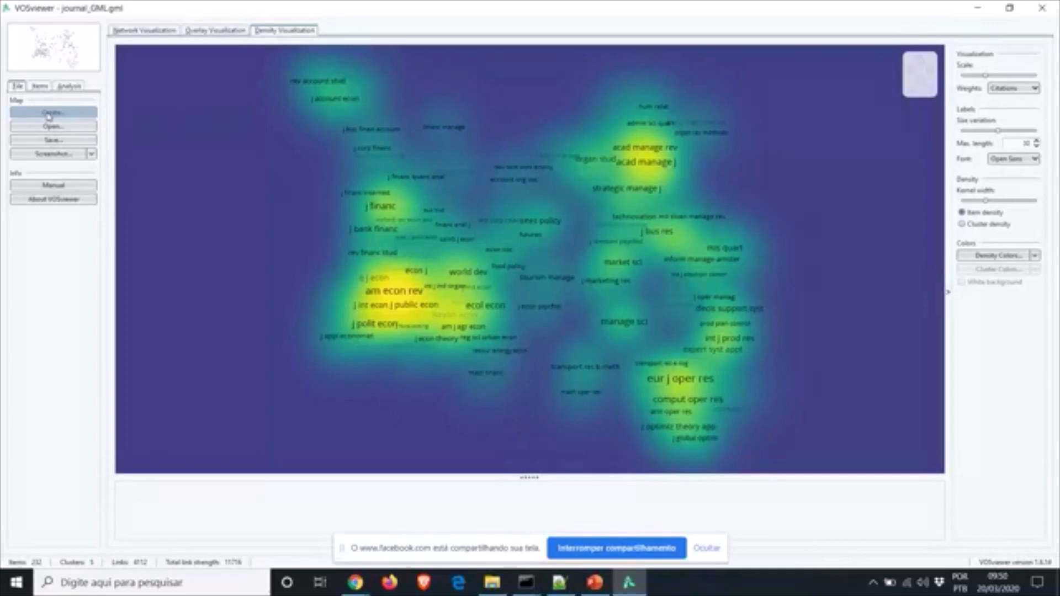
Start a new map based on bibliographic data, read from bibliographic database files
left_click(49, 113)
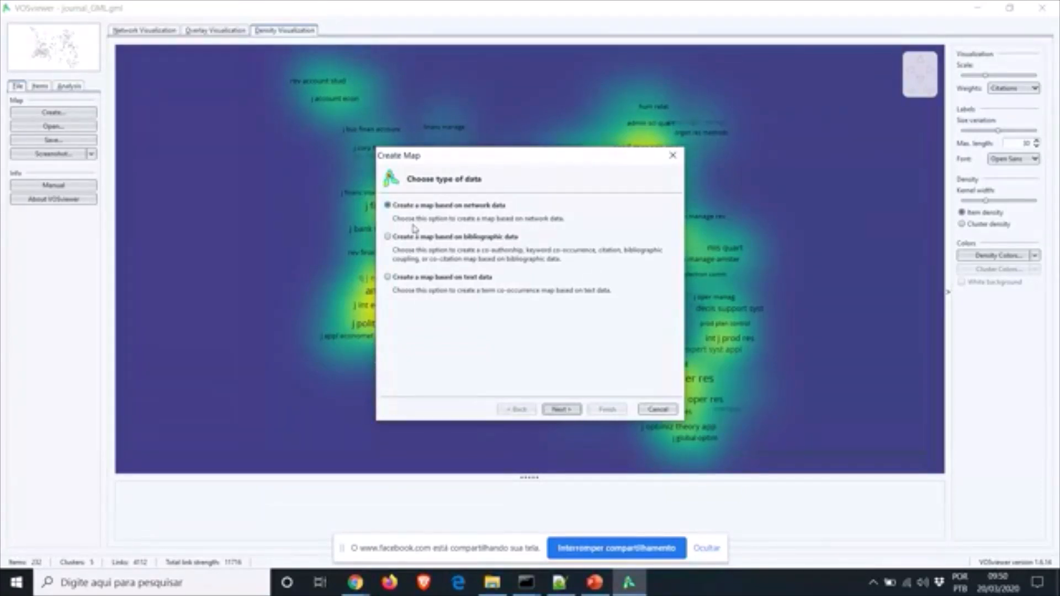
left_click(387, 237)
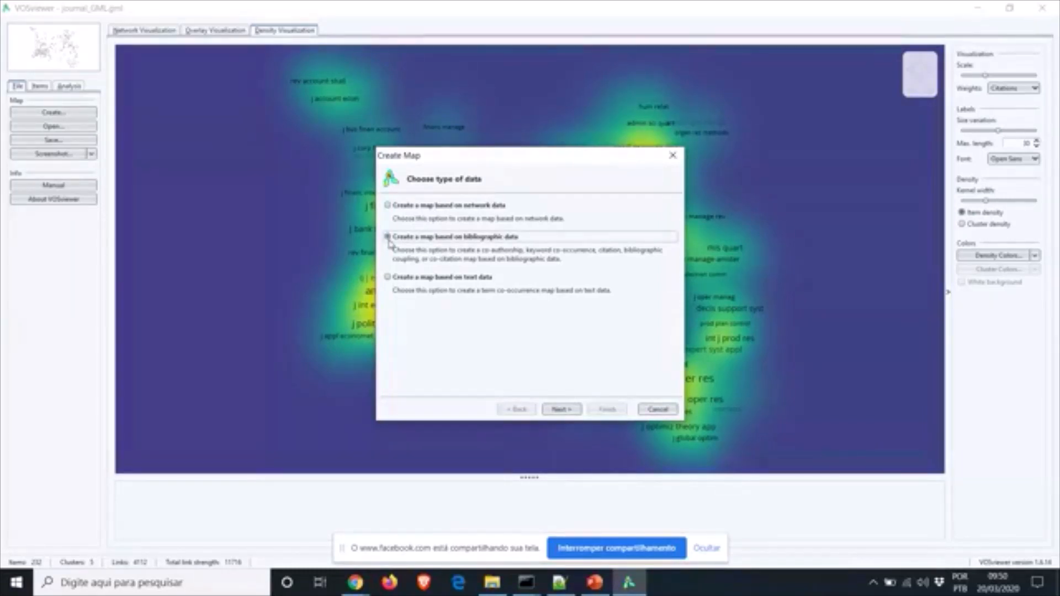
left_click(560, 410)
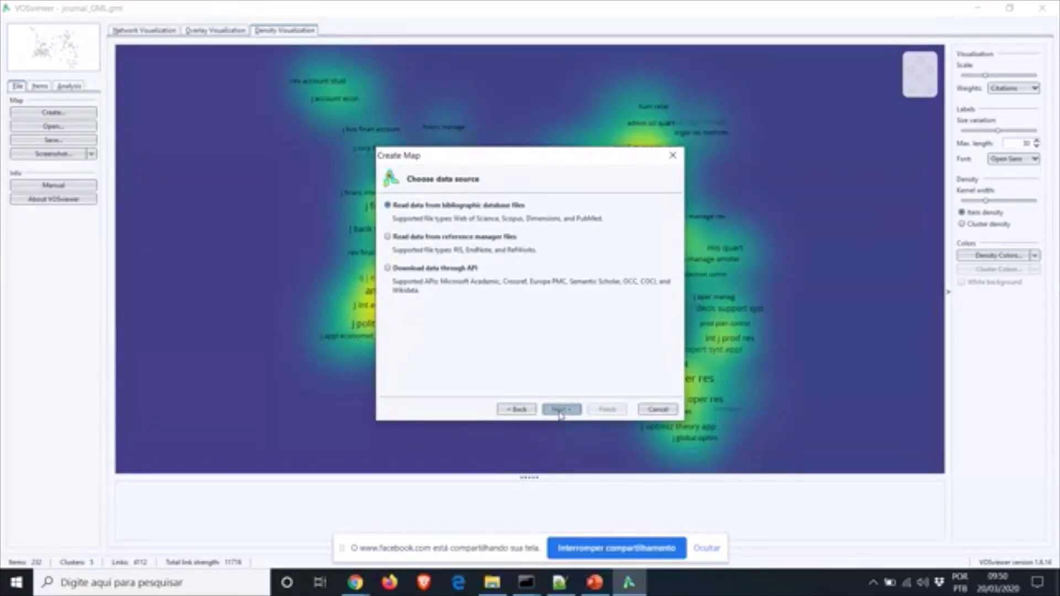
left_click(560, 410)
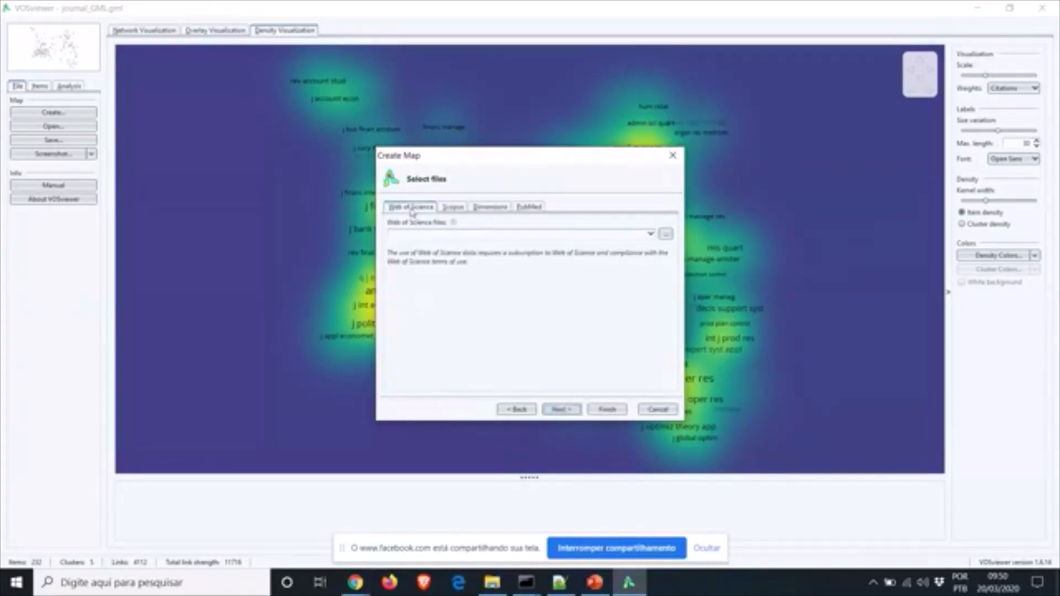
Load TAK-coronavirus-ar-2017-2019-scopus-refs-20200319.csv from Downloads as the Scopus file and continue to read it
left_click(453, 211)
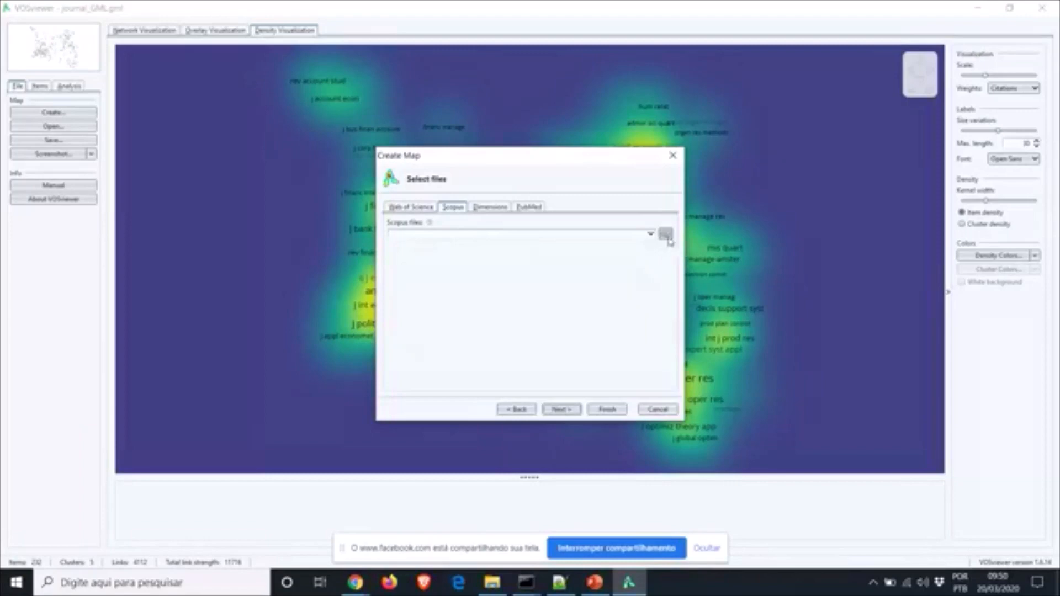
left_click(666, 236)
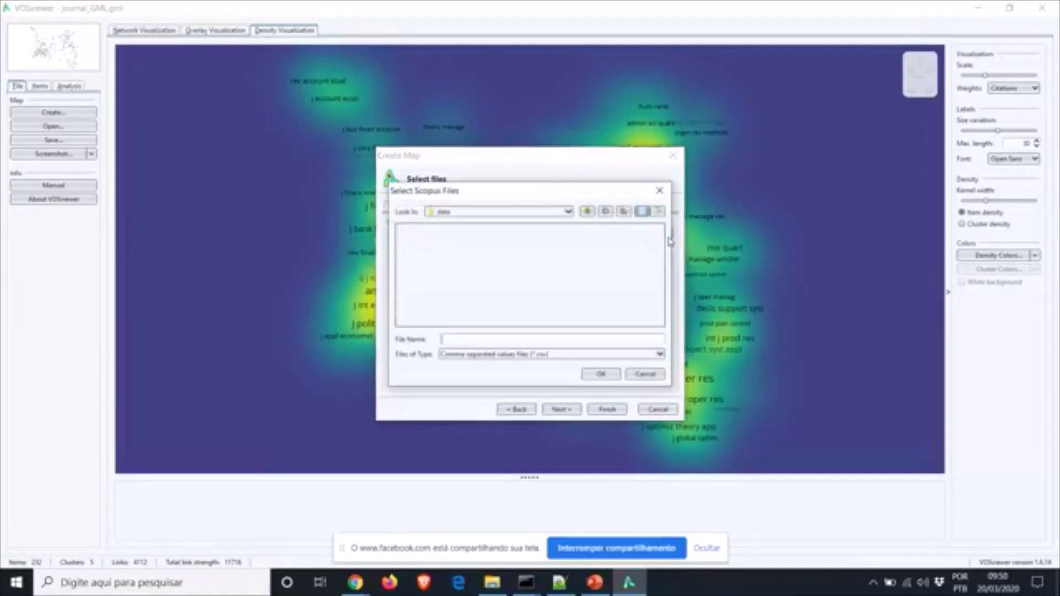
left_click(587, 212)
left_click(587, 213)
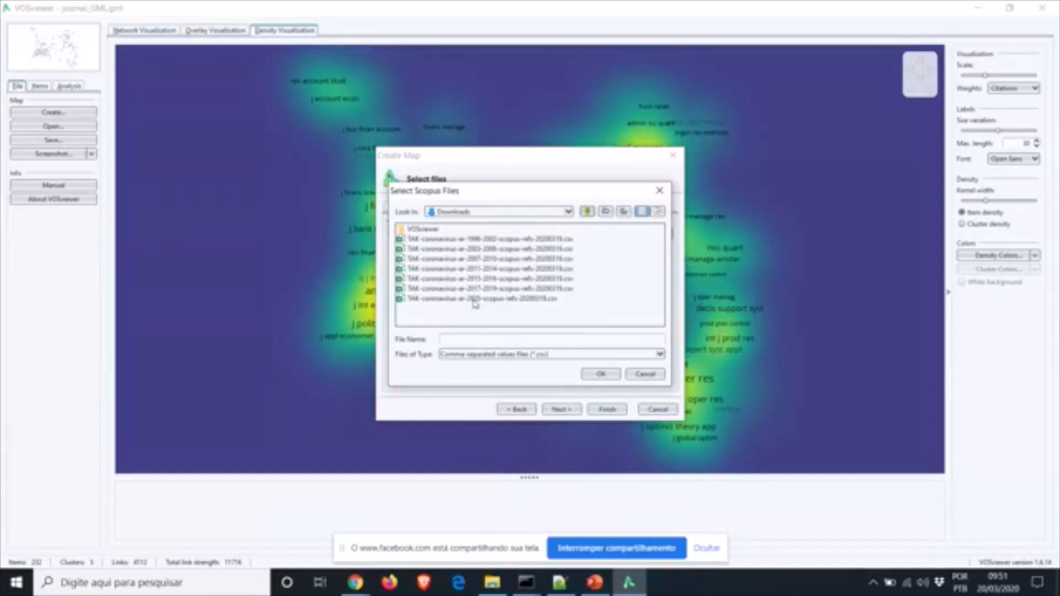
left_click(475, 299)
left_click(480, 289)
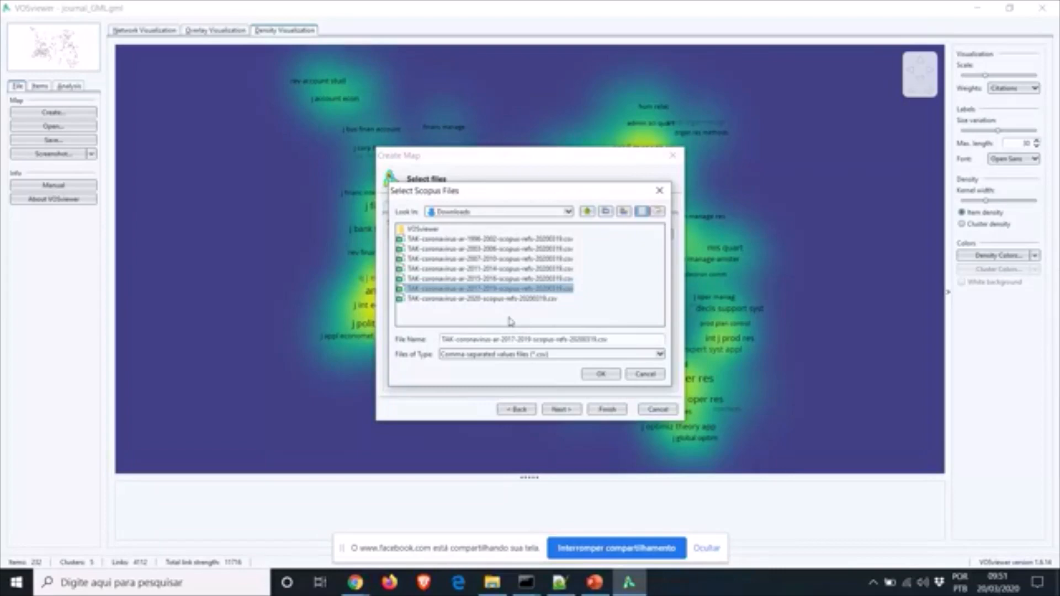
left_click(601, 374)
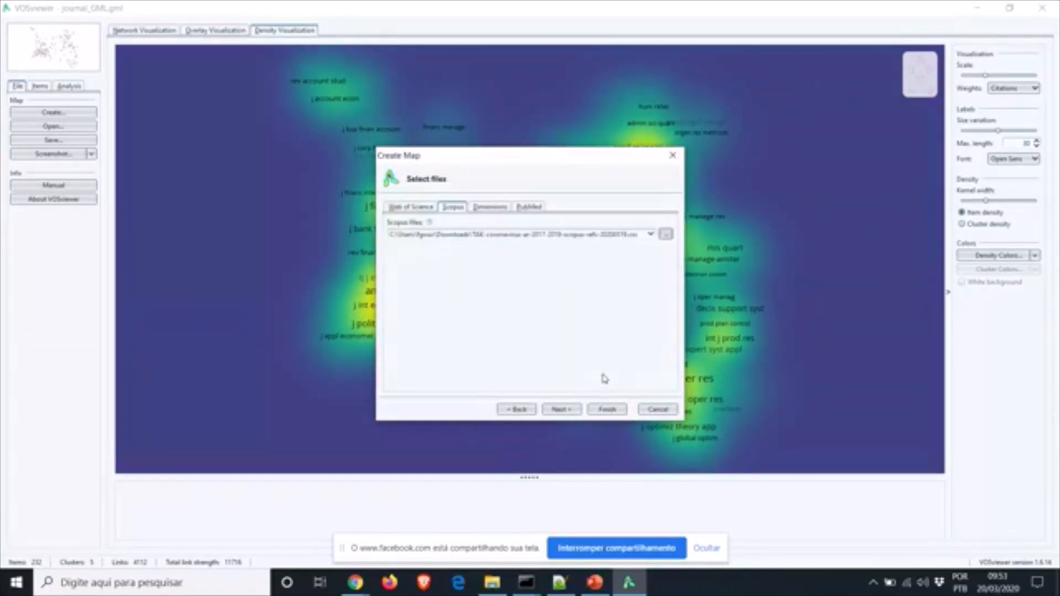
left_click(561, 412)
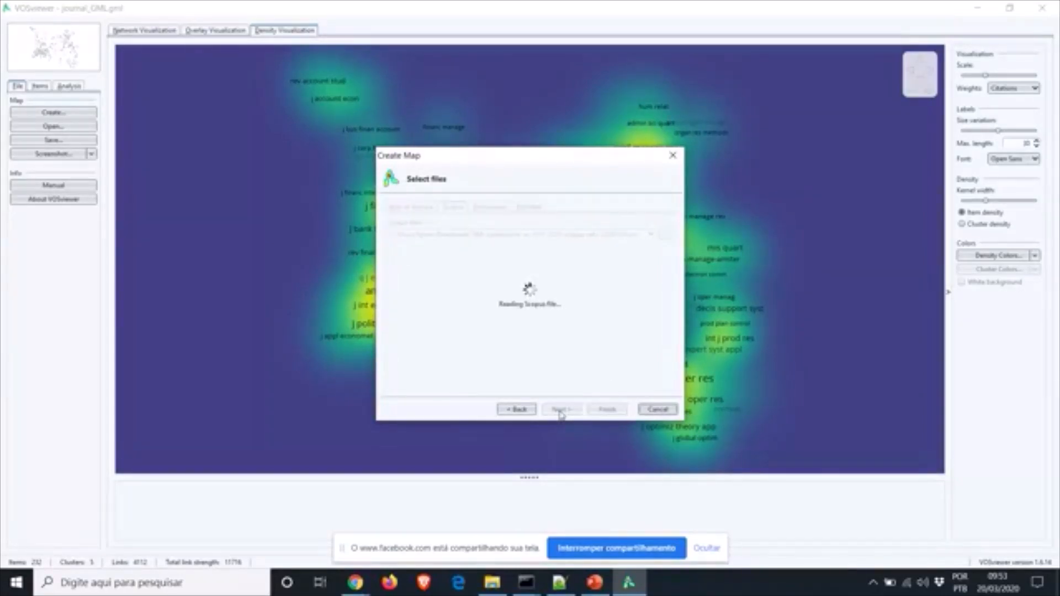
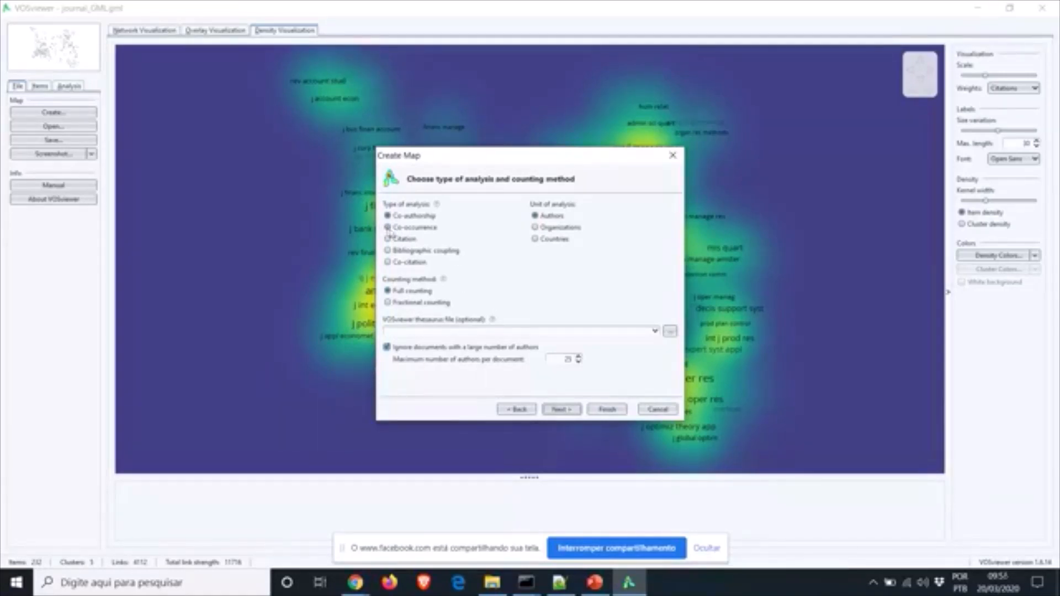
Preview the keyword, citation, bibliographic coupling and co-citation analysis options, then return to co-authorship
left_click(389, 227)
left_click(388, 239)
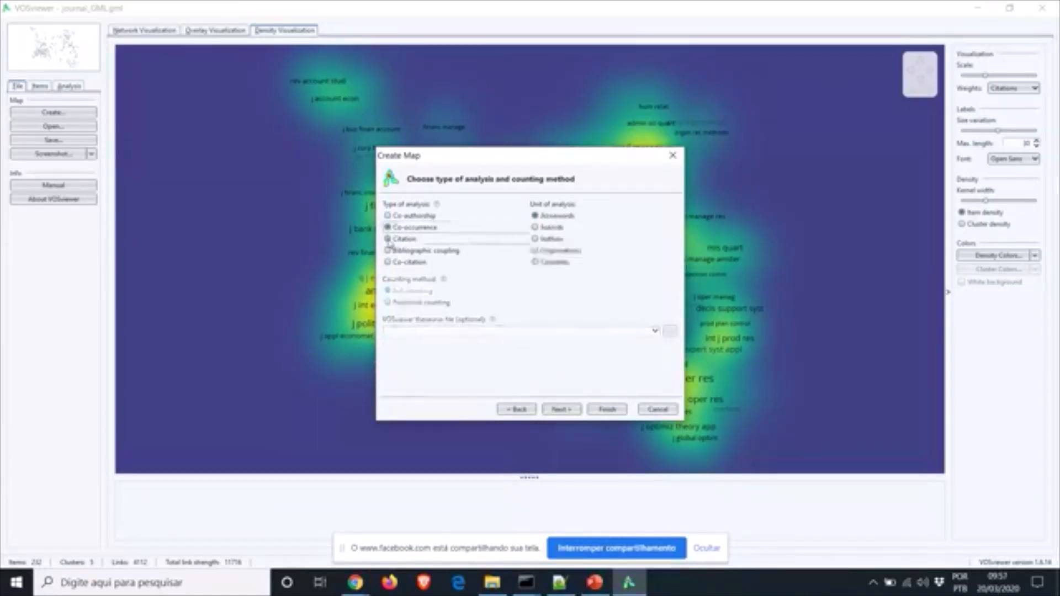
left_click(387, 251)
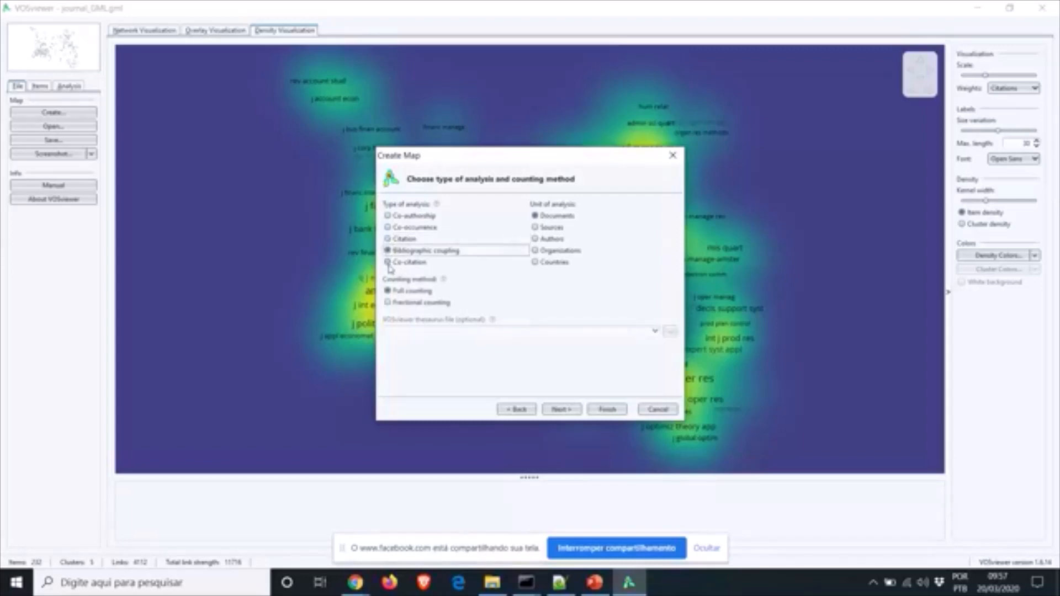
left_click(388, 263)
left_click(388, 216)
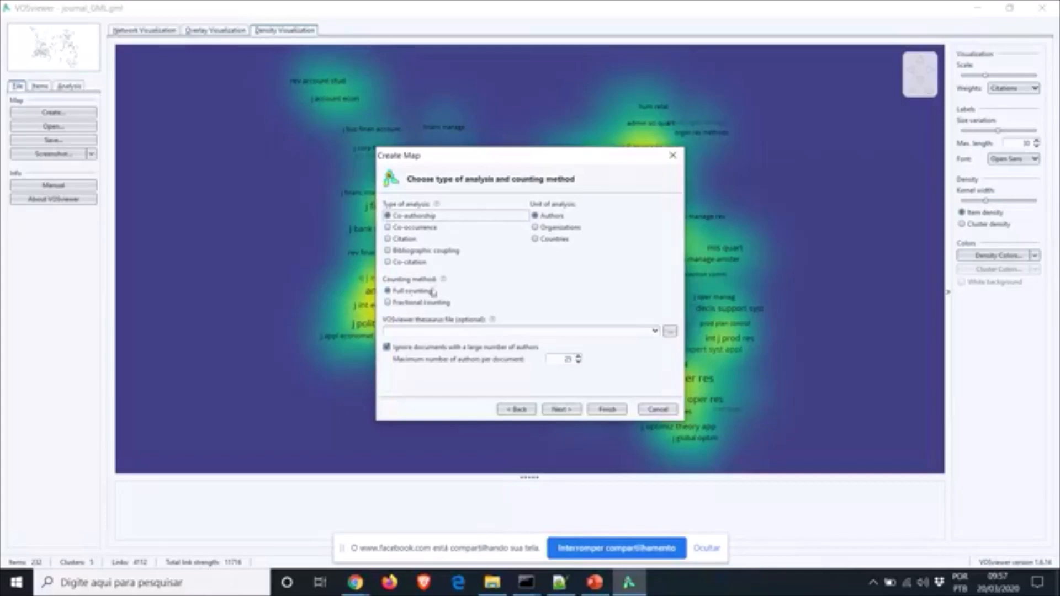
Compare the units offered by each analysis type again and settle on co-authorship
left_click(387, 227)
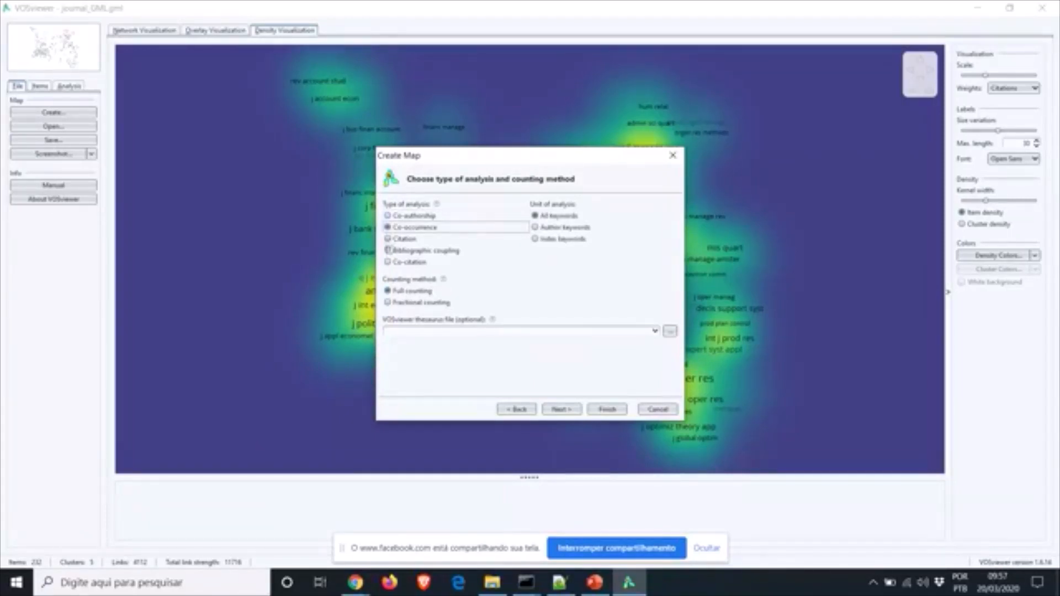
left_click(388, 240)
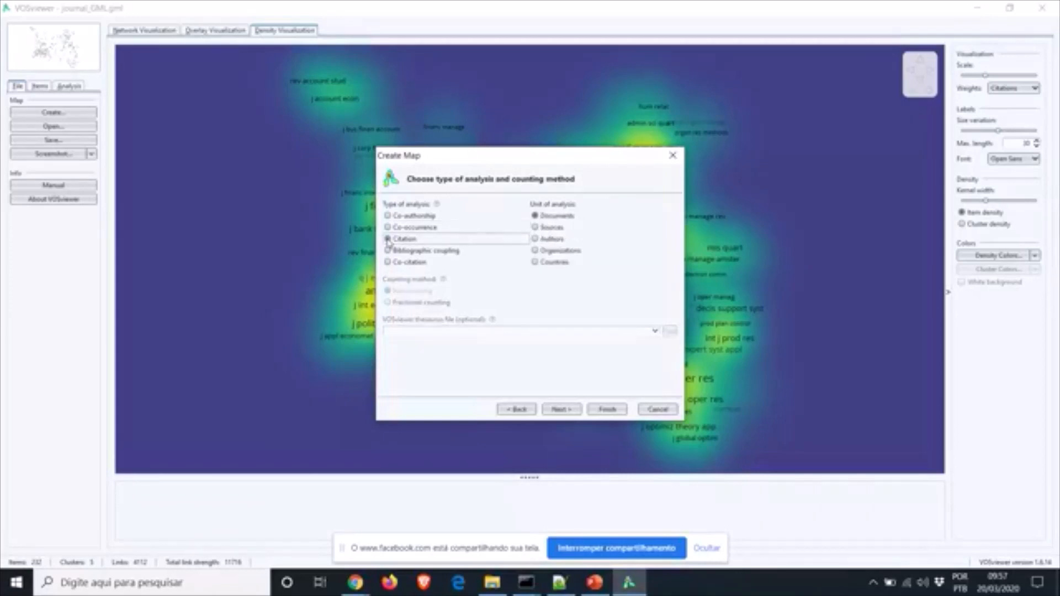
left_click(388, 251)
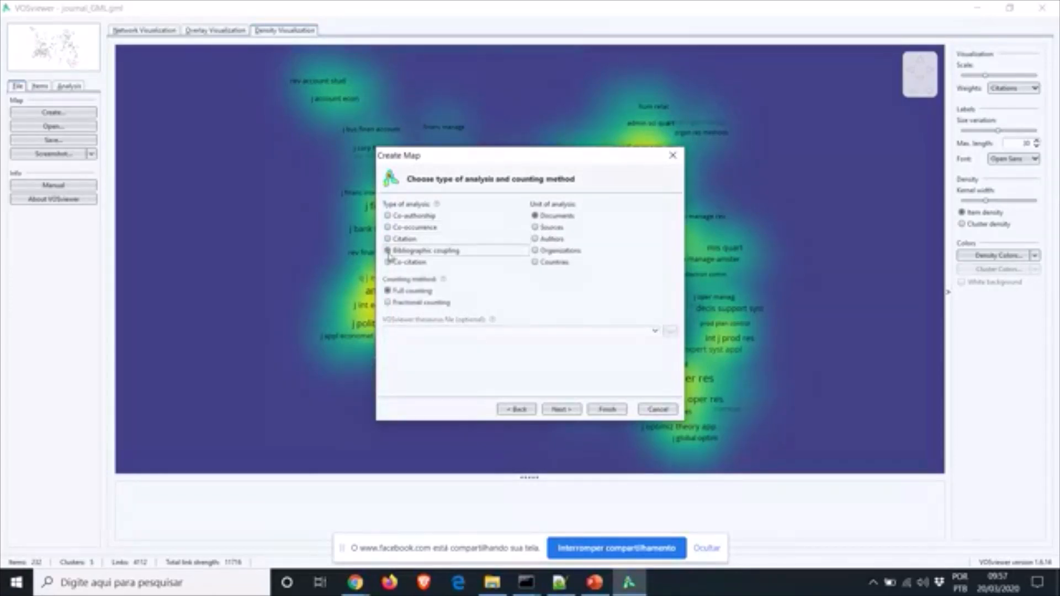
left_click(388, 262)
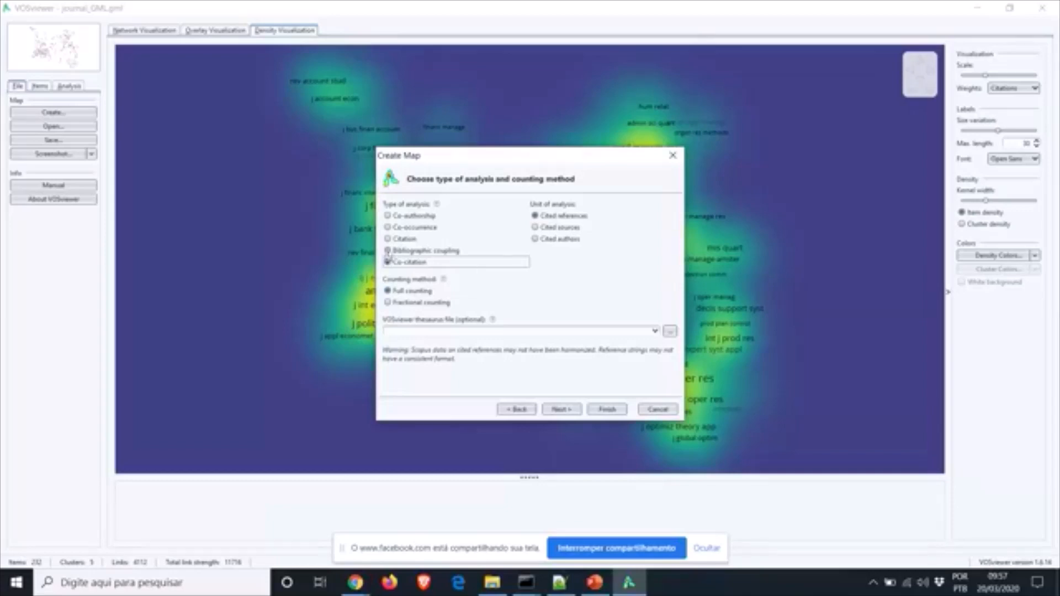
left_click(388, 251)
left_click(387, 239)
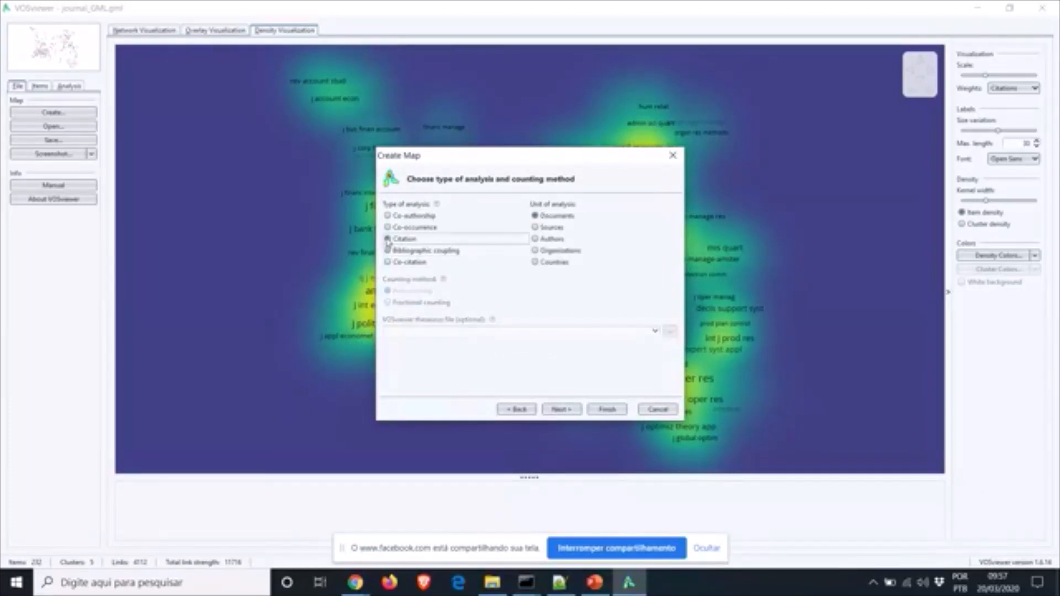
left_click(388, 227)
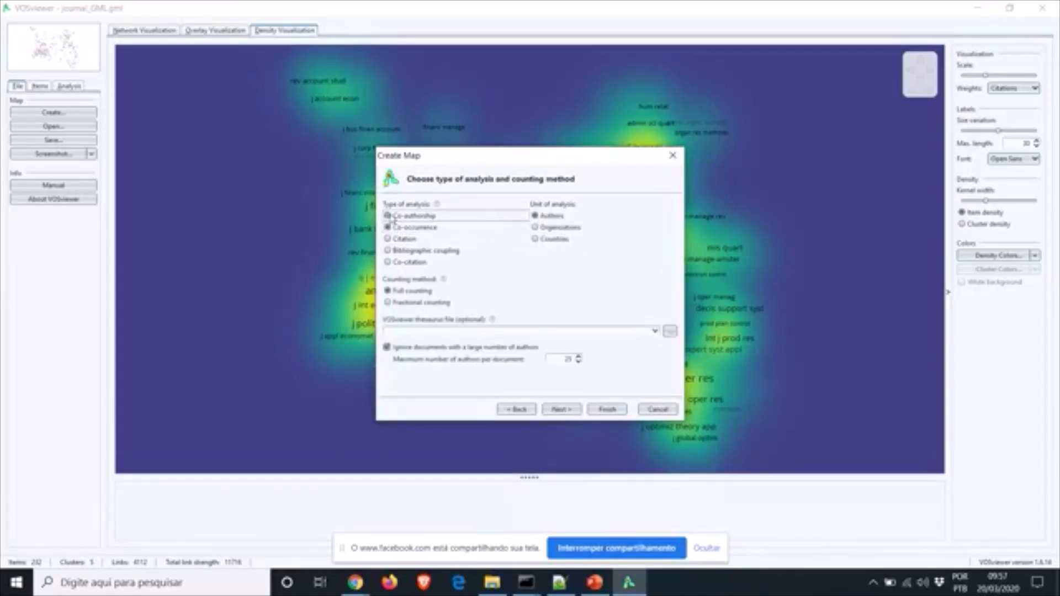
left_click(388, 216)
left_click(388, 263)
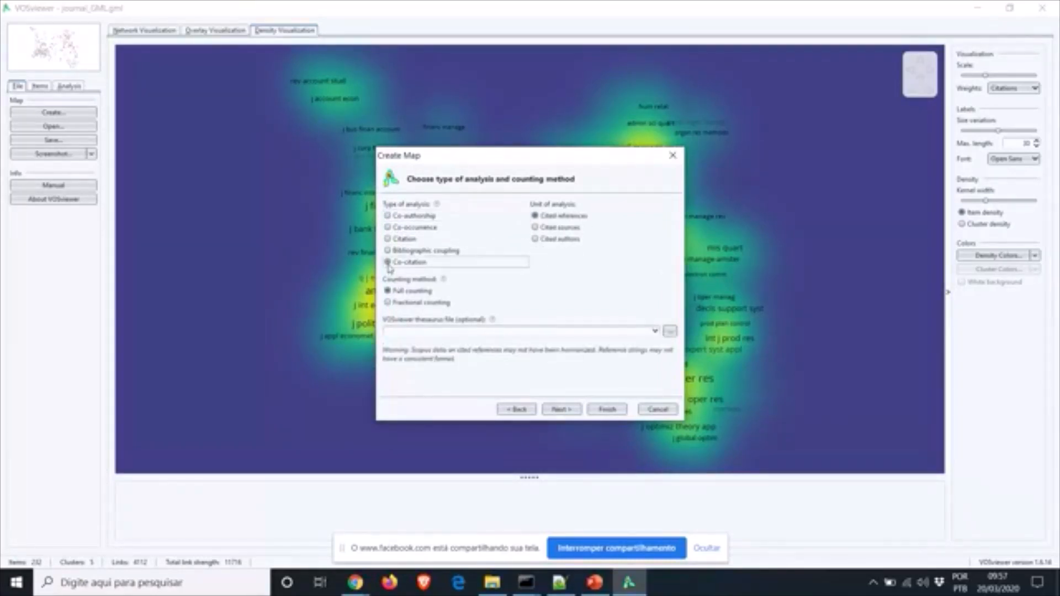
left_click(388, 227)
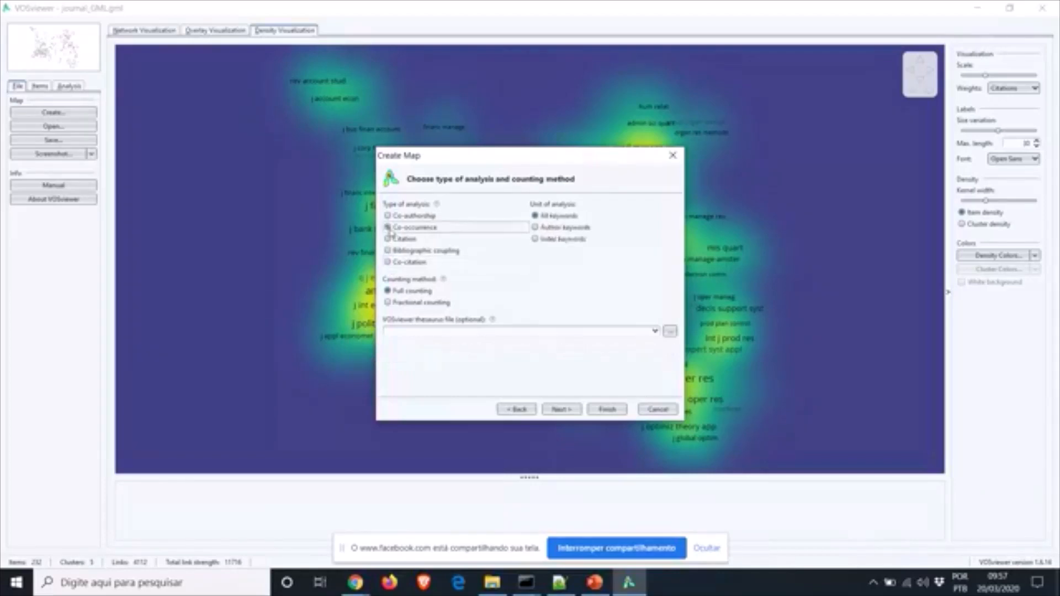
left_click(388, 216)
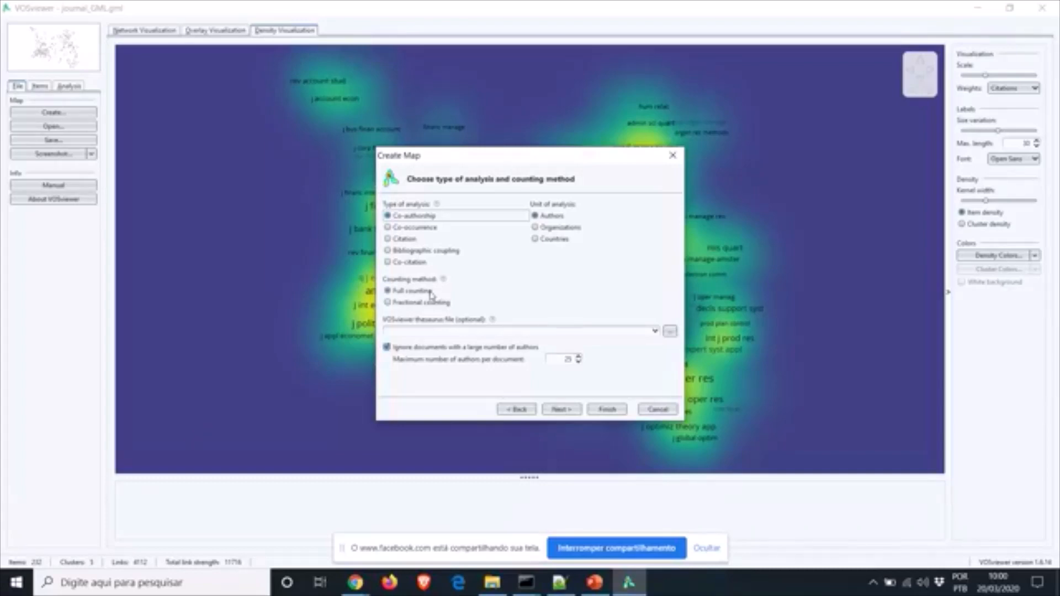
Try Organizations and Countries as units, choose Authors, and select fractional counting
left_click(535, 228)
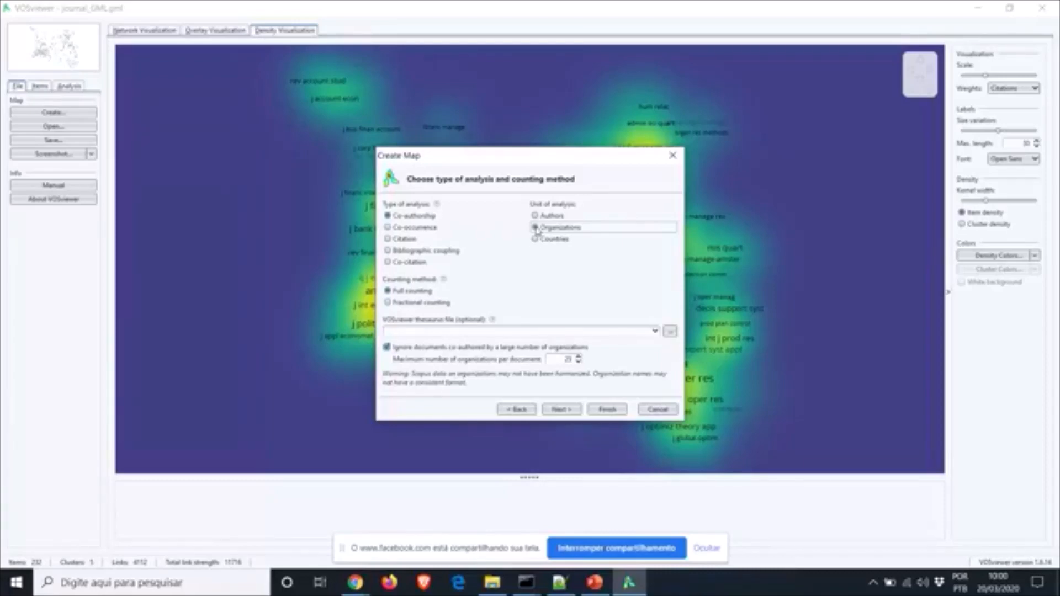
left_click(536, 239)
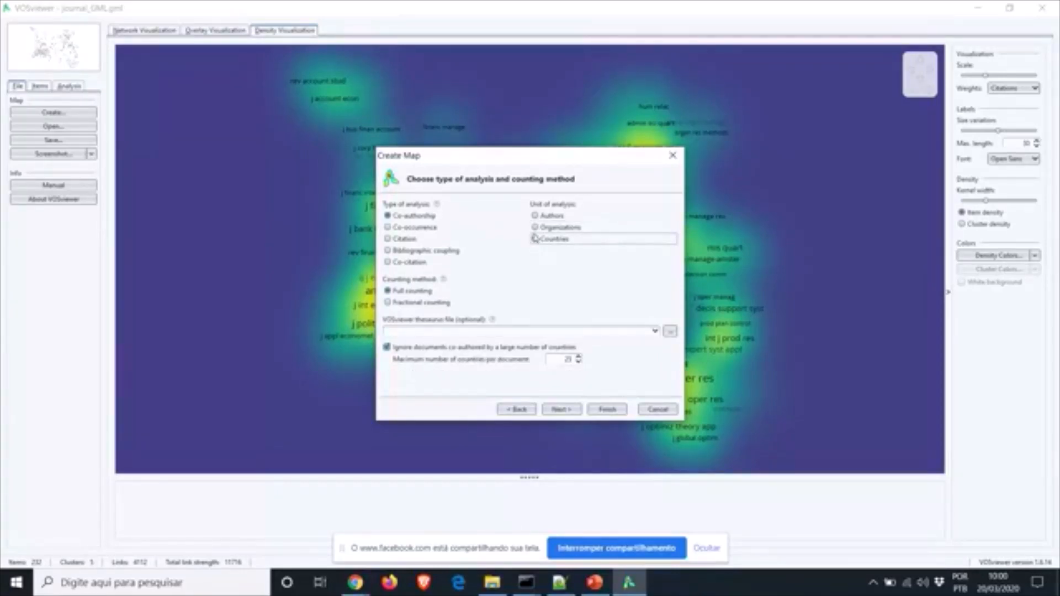
left_click(535, 217)
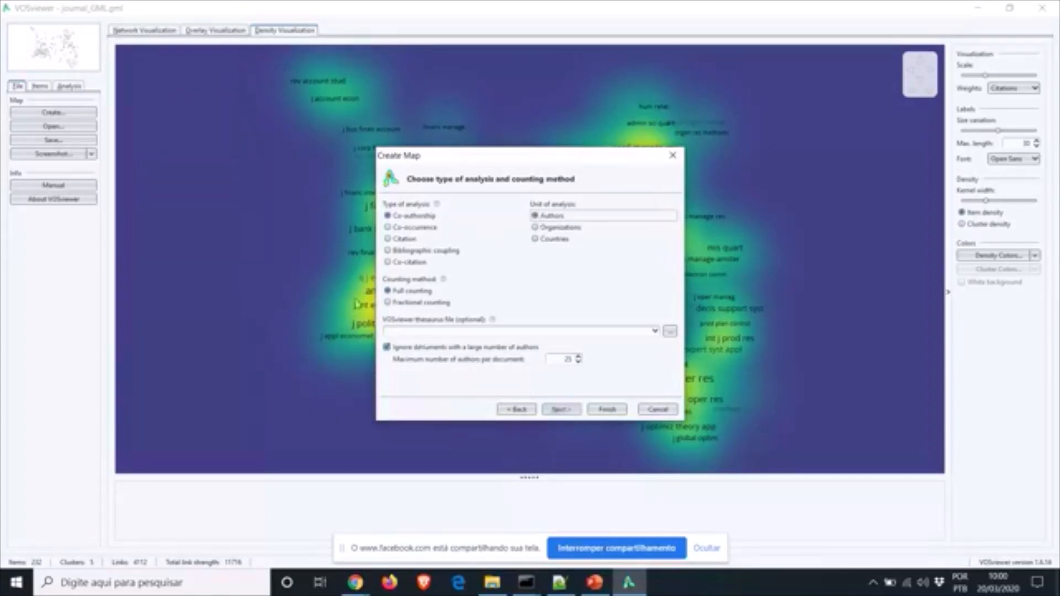
left_click(388, 303)
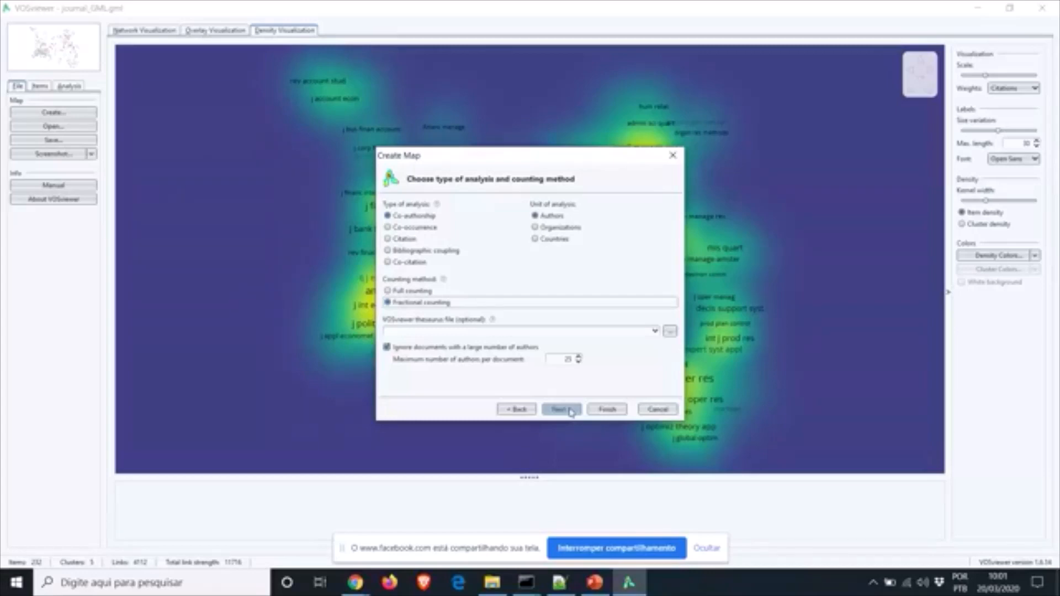
Continue the Create Map wizard to the Choose thresholds page
left_click(571, 411)
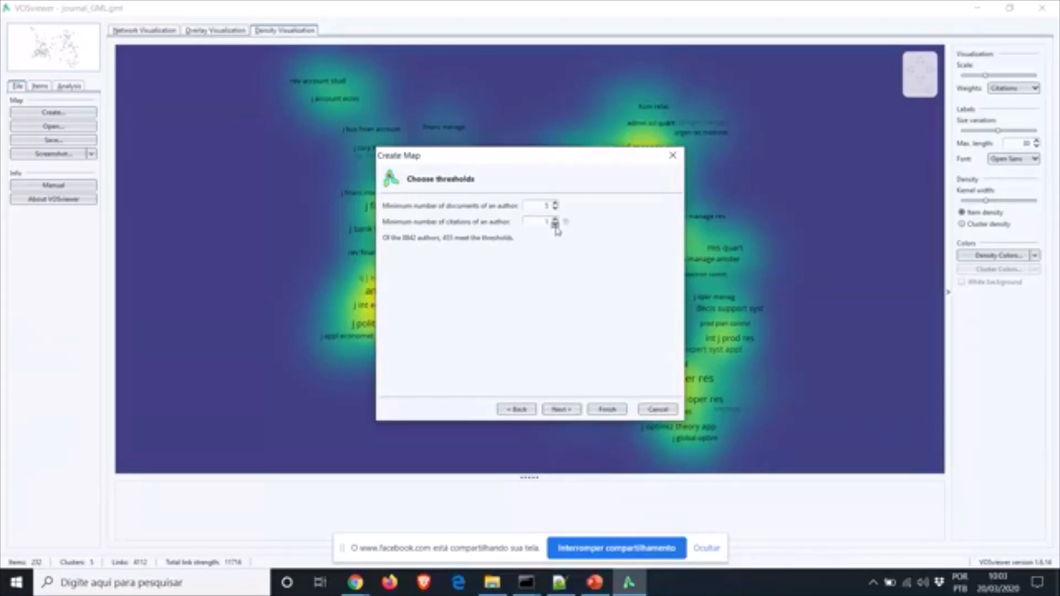
Set minimum citations per author to 0 and minimum documents to 1, then nudge documents up to 2
left_click(555, 224)
left_click(556, 207)
left_click(555, 211)
left_click(555, 210)
left_click(555, 211)
Try document and citation minimums, settling on 5 documents and no citation requirement per author
left_click(555, 203)
left_click(555, 209)
left_click(555, 220)
left_click(555, 219)
left_click(555, 225)
left_click(555, 226)
left_click(556, 204)
left_click(555, 204)
Accept the thresholds and keep all 328 qualifying authors for verification
left_click(563, 410)
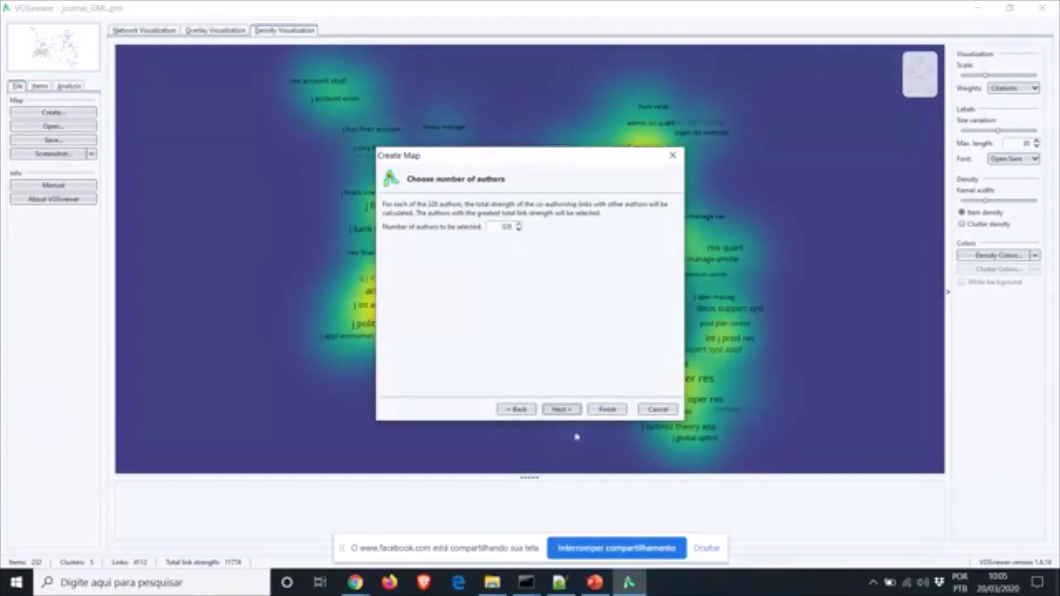
left_click(560, 412)
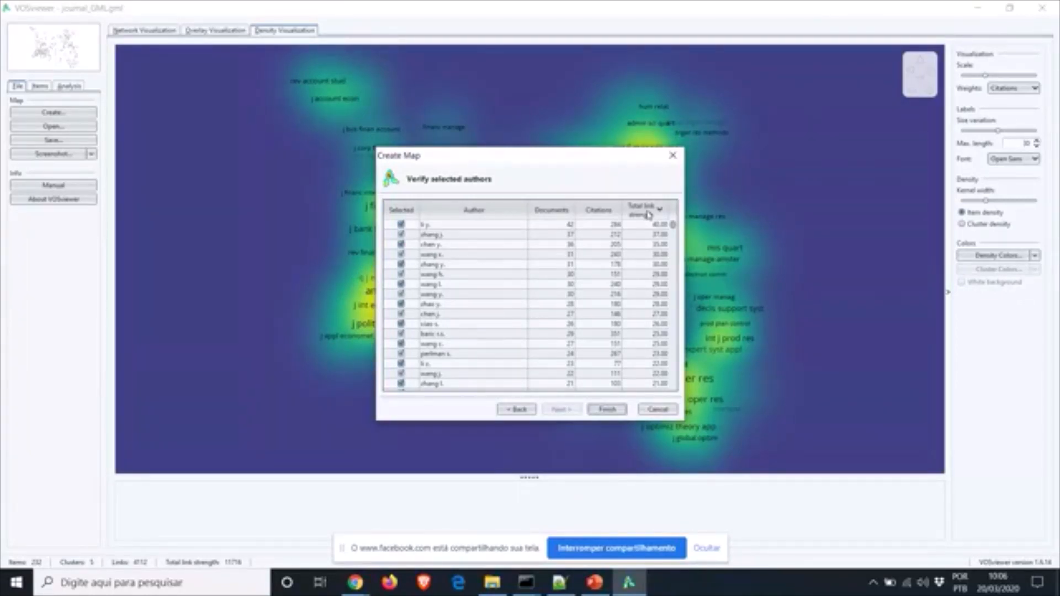
Sort the author list by documents, citations, total link strength, then alphabetically by name
left_click(550, 214)
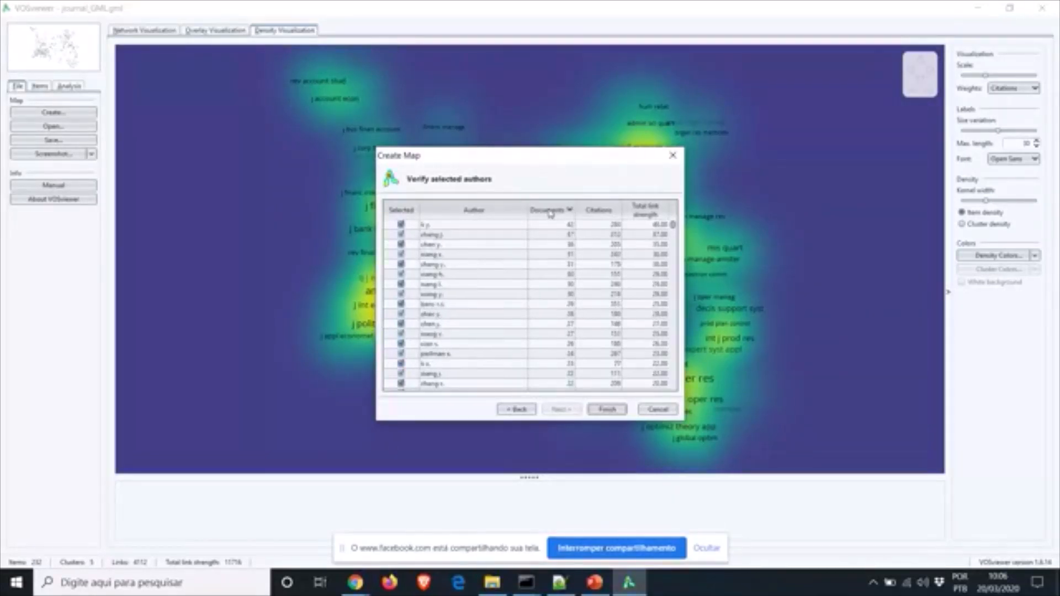
left_click(603, 213)
left_click(603, 213)
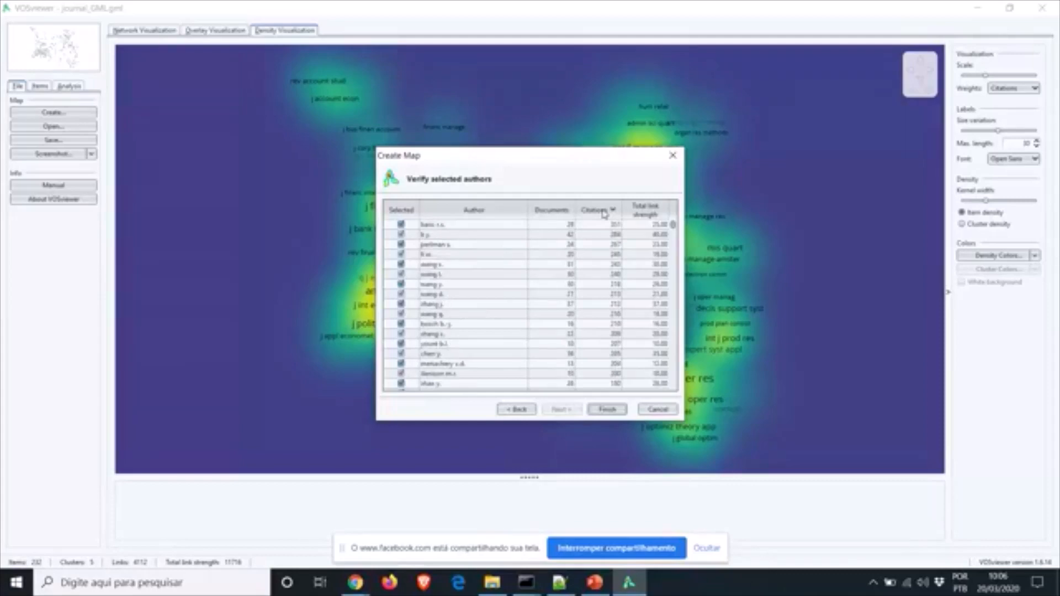
left_click(642, 215)
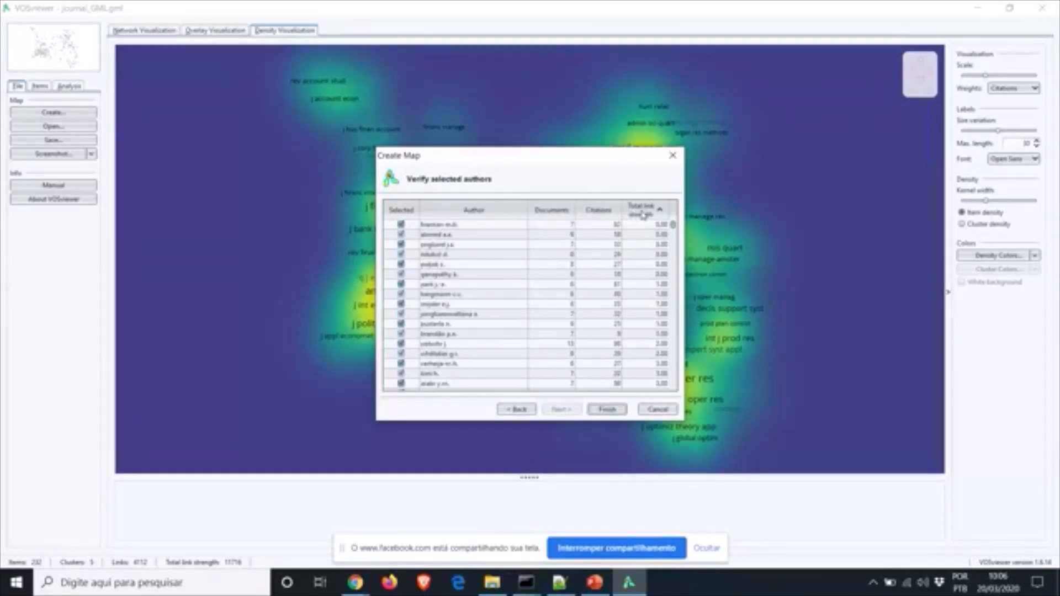
left_click(467, 217)
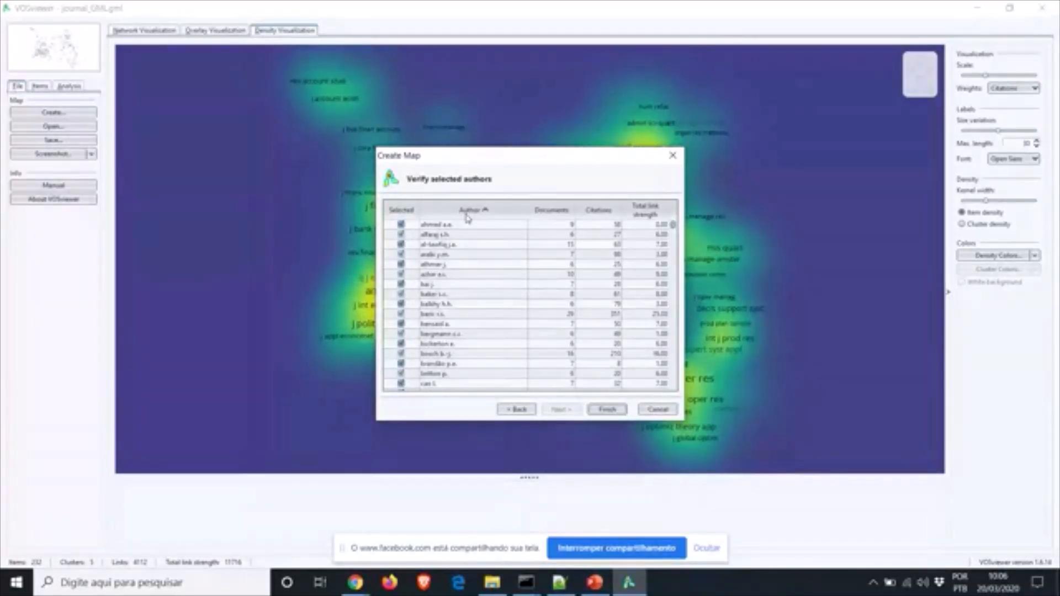
Scroll down the author list and uncheck the malformed entry 'jr.'
scroll(671, 377, "down", 10)
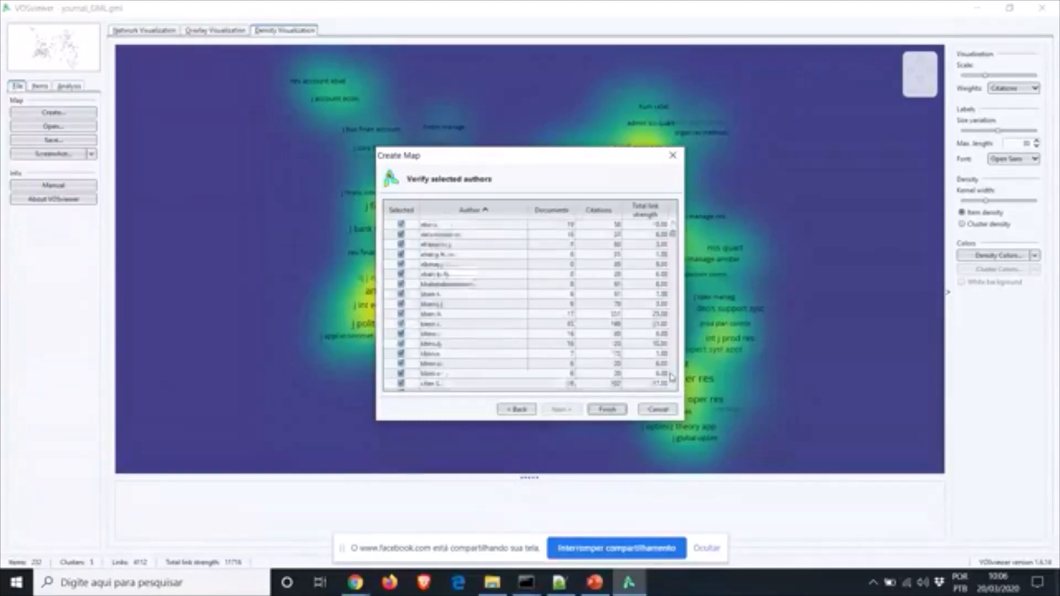
scroll(672, 377, "down", 8)
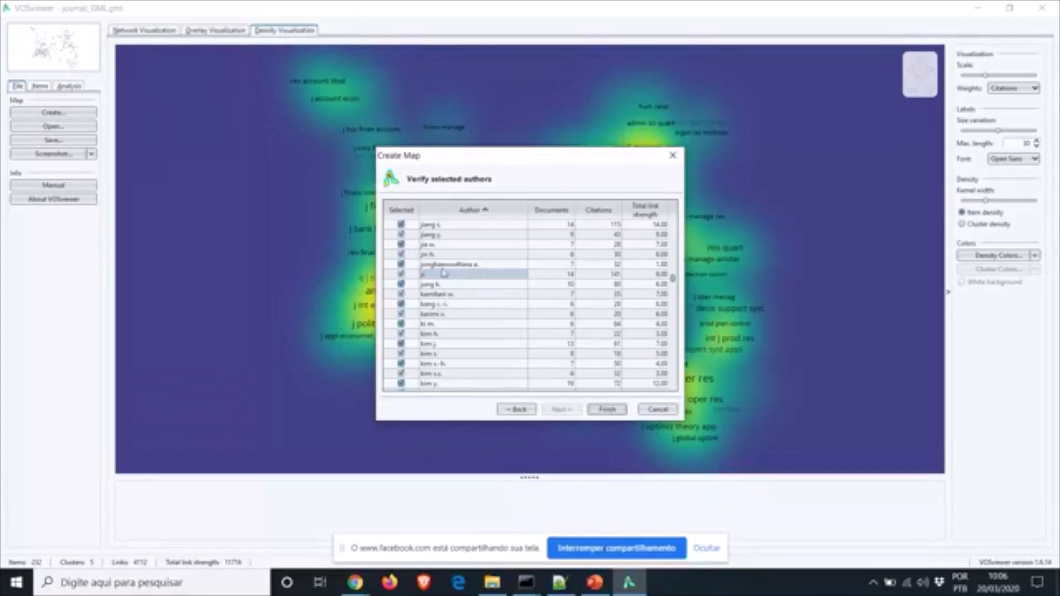
left_click(401, 275)
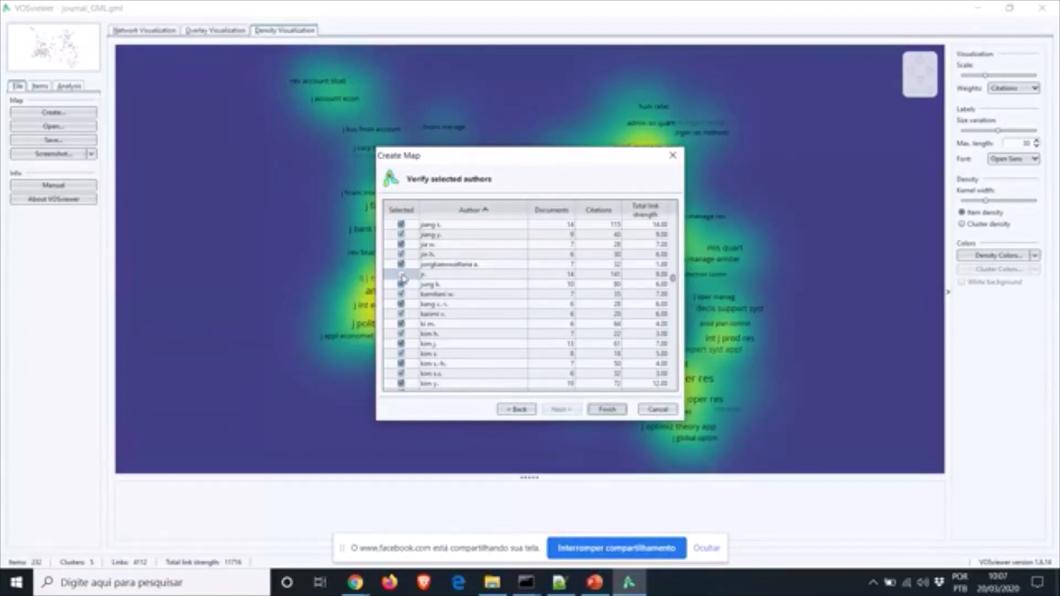
Scroll through the rest of the author list and back up to the top
left_click(673, 377)
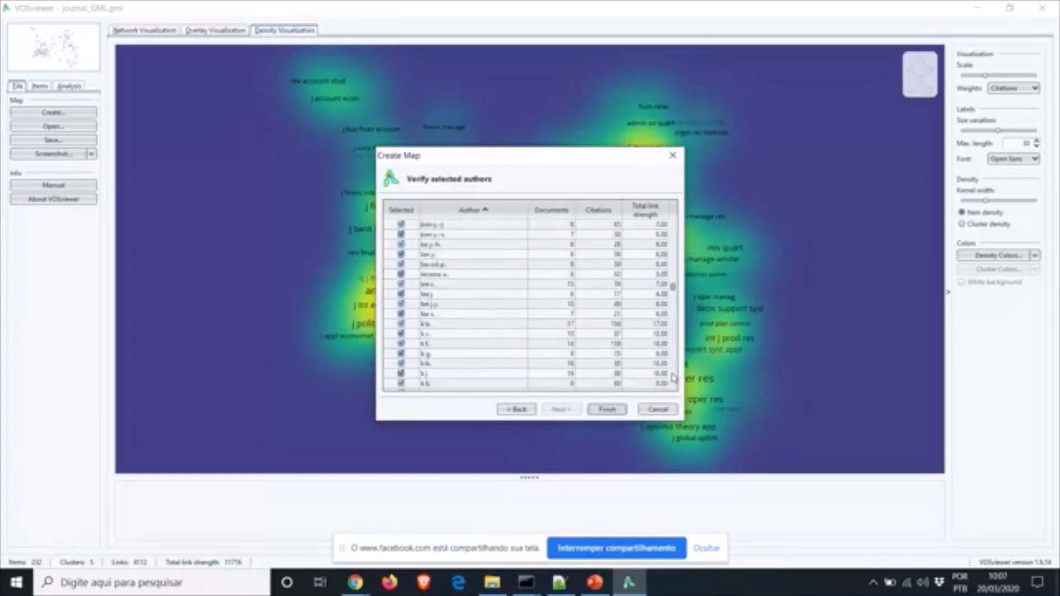
left_click(673, 377)
left_click(673, 378)
left_click(672, 378)
left_click(673, 377)
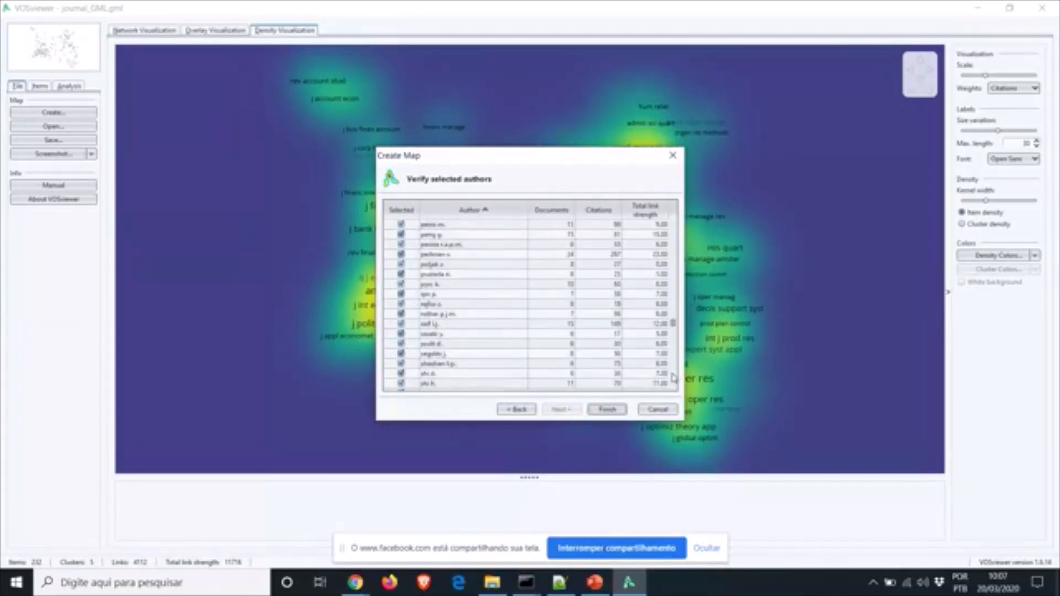
left_click(672, 378)
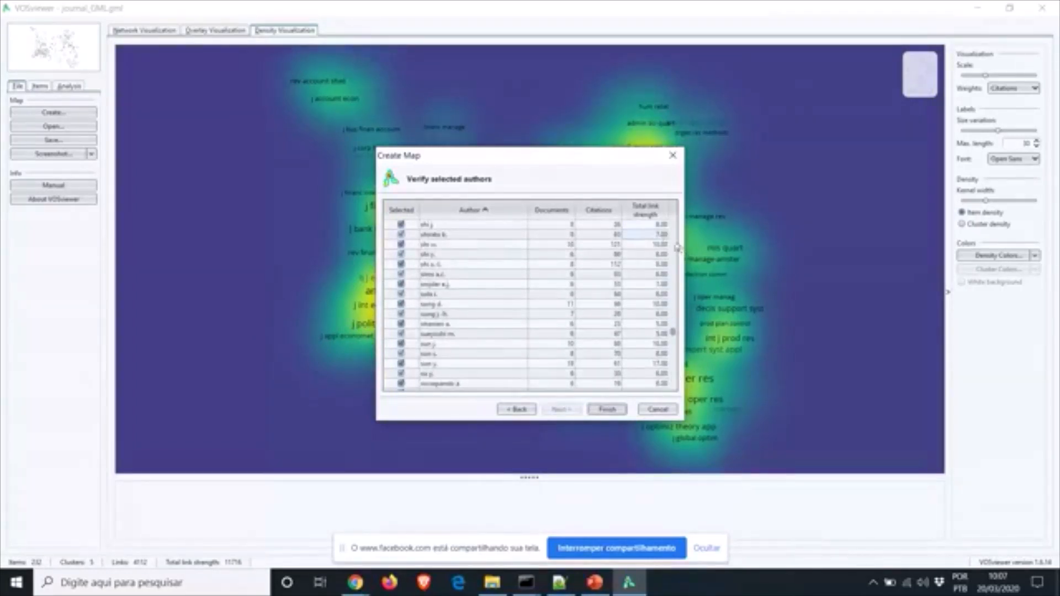
scroll(676, 247, "up", 15)
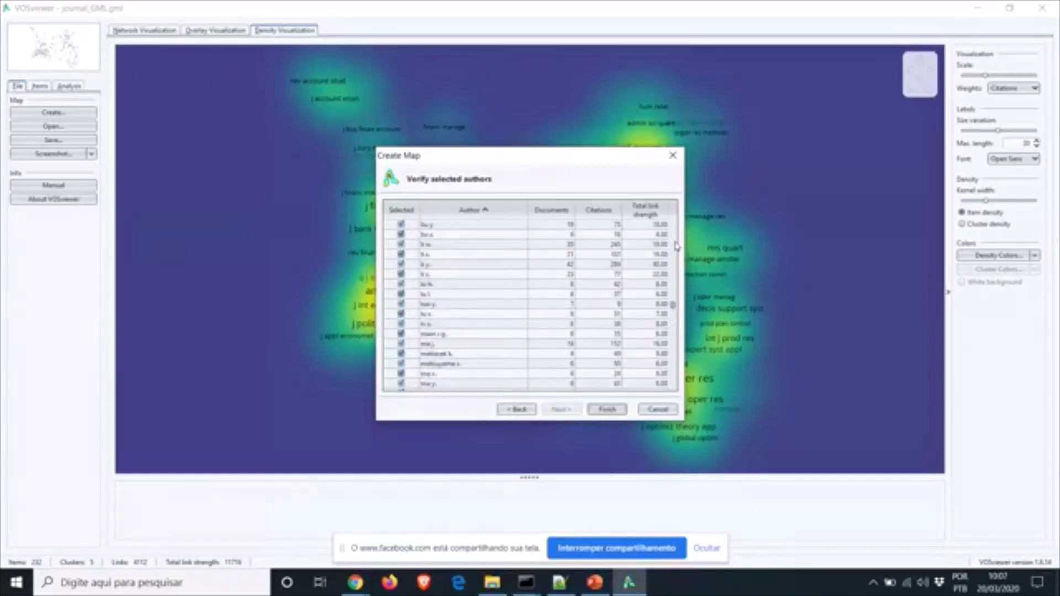
left_click(674, 360)
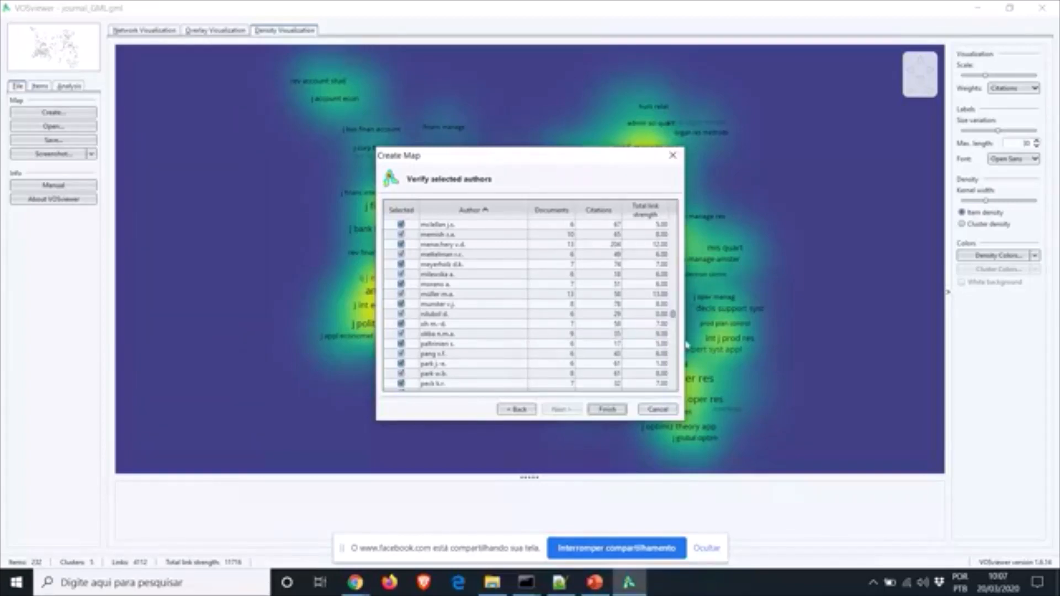
left_click(674, 243)
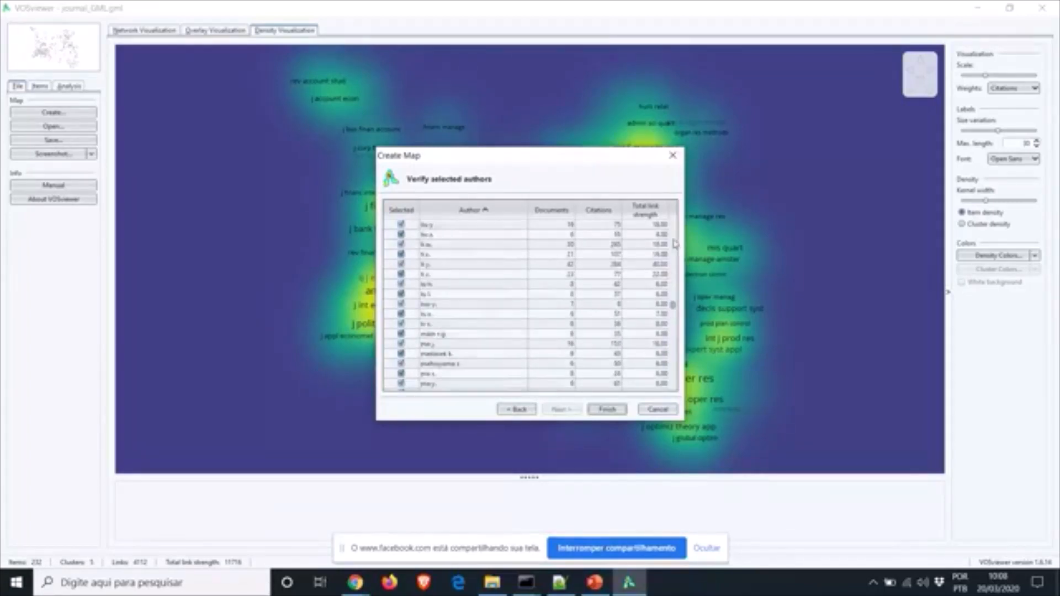
left_click(674, 243)
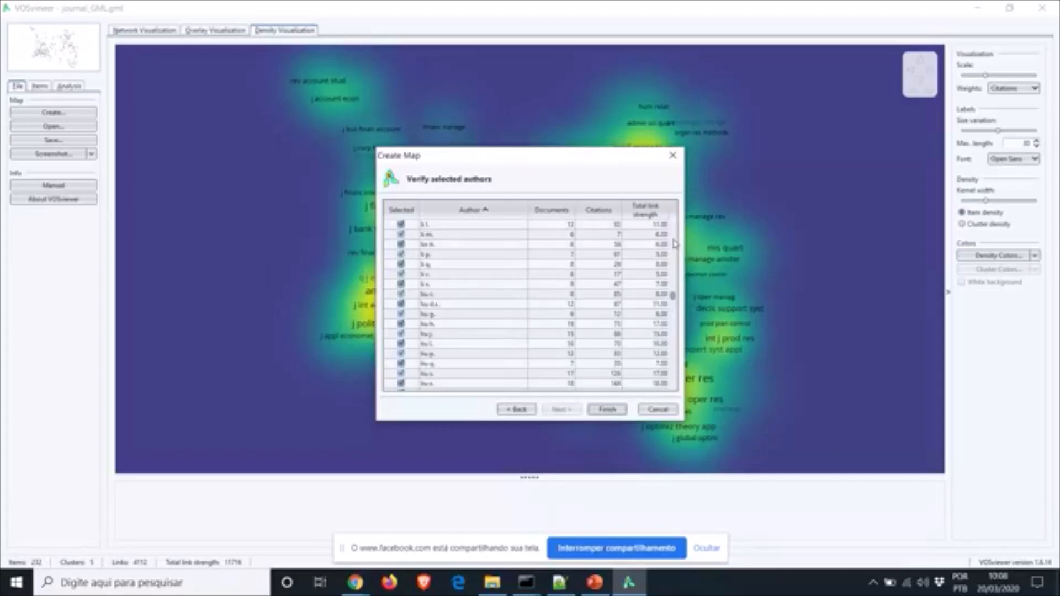
left_click(674, 244)
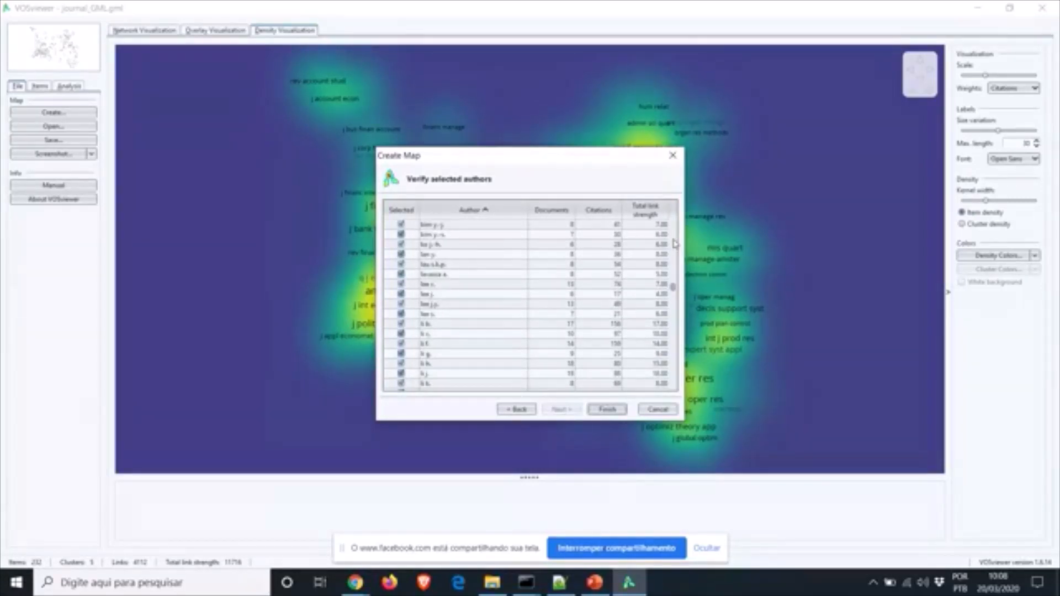
left_click(674, 243)
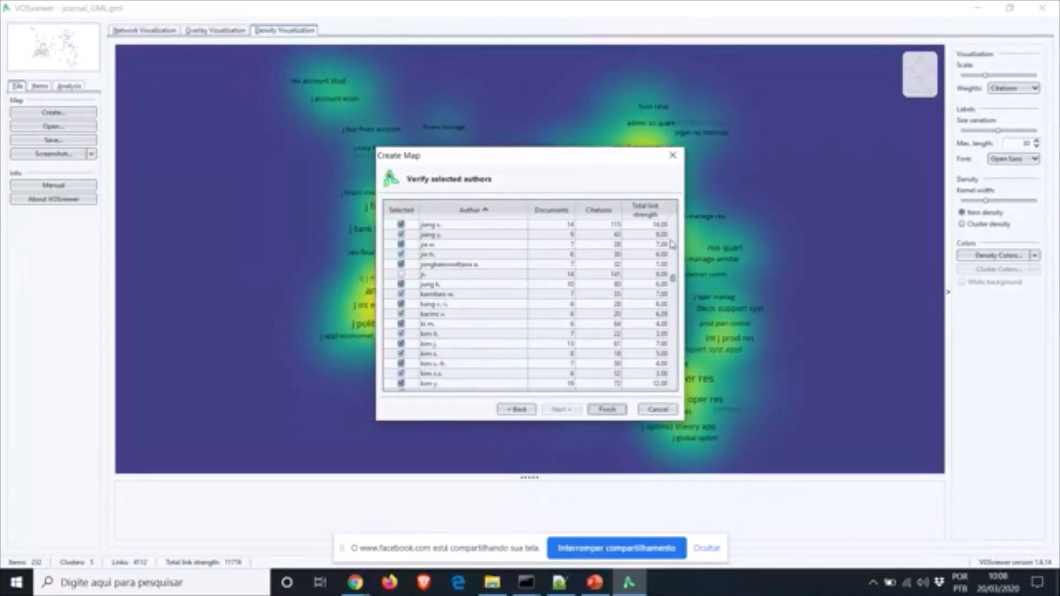
scroll(677, 241, "up", 6)
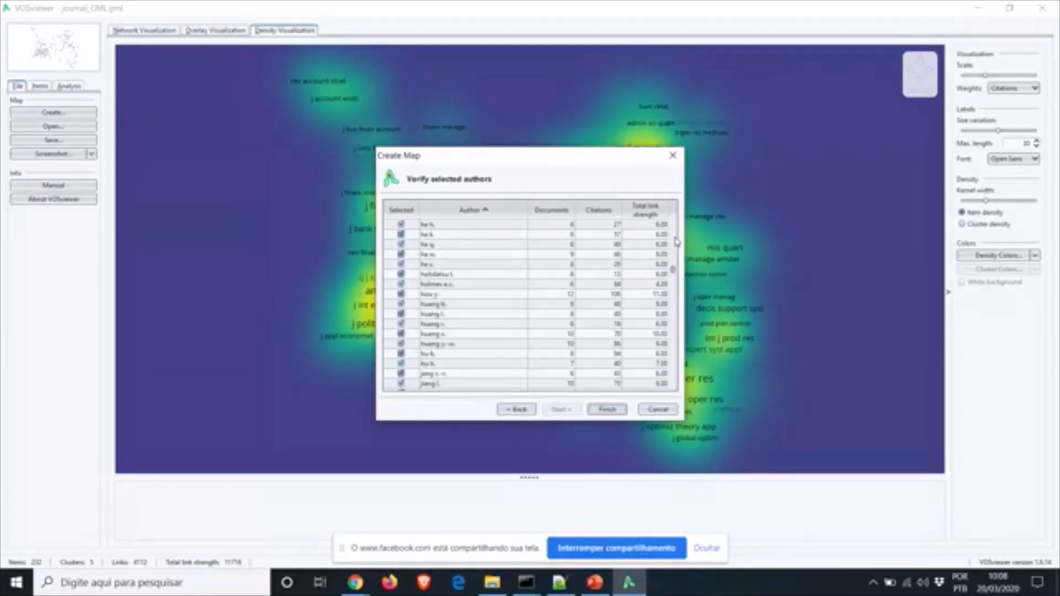
scroll(676, 240, "up", 6)
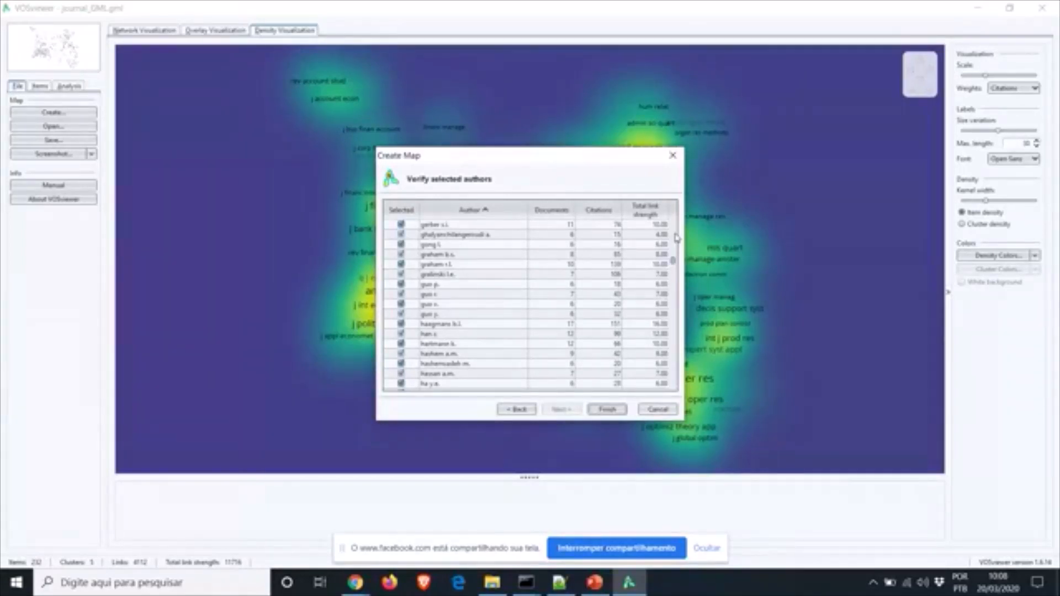
scroll(677, 238, "up", 6)
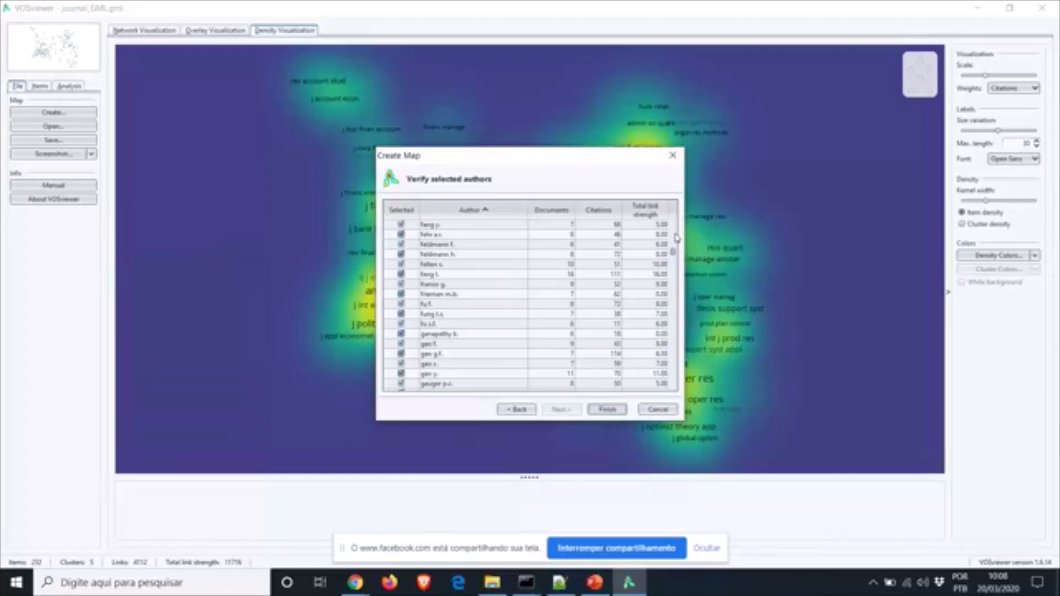
scroll(677, 237, "up", 6)
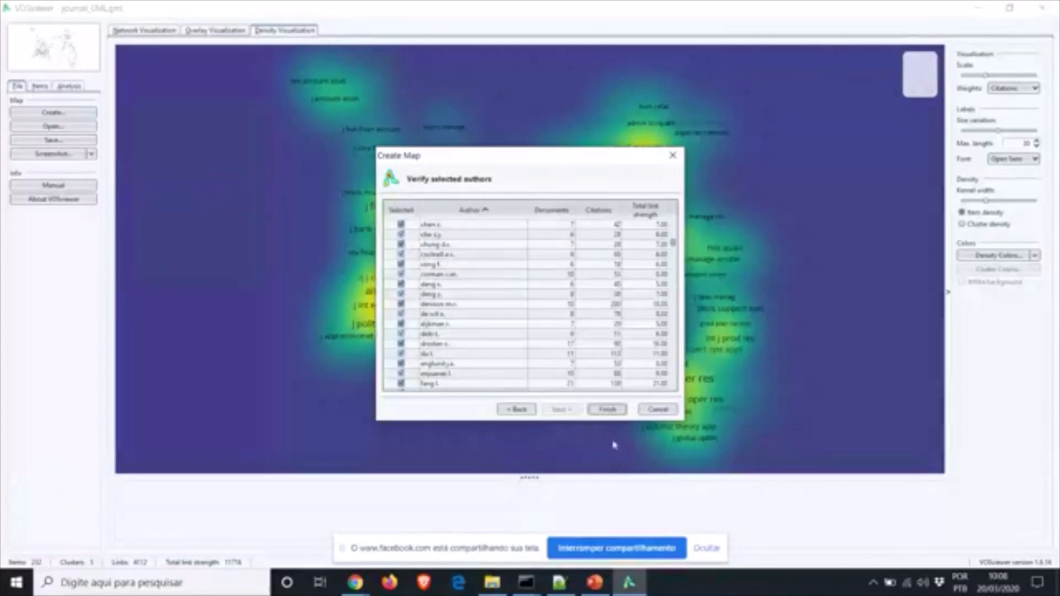
Finish the Create Map wizard to build the co-authorship map
left_click(609, 413)
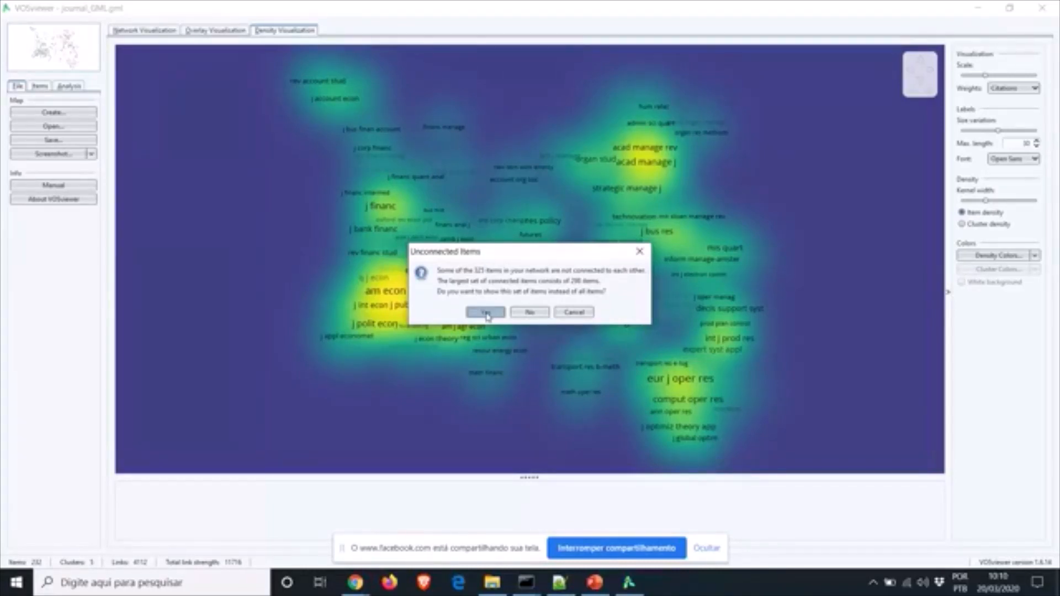
Accept showing only the largest connected set of 298 authors
left_click(485, 312)
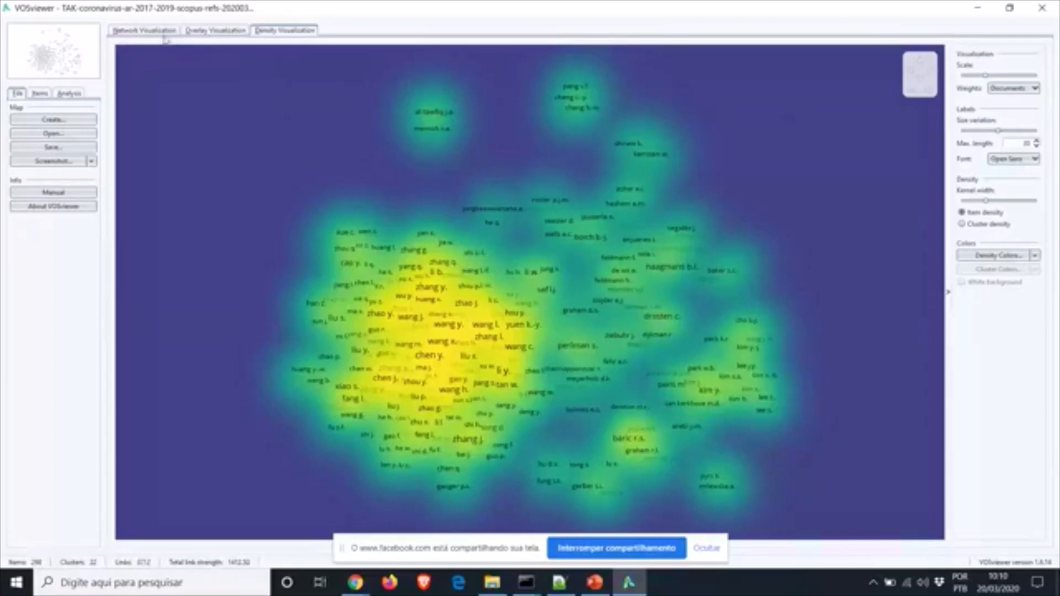
Switch to the network visualization of the 298 authors in 22 clusters
left_click(144, 32)
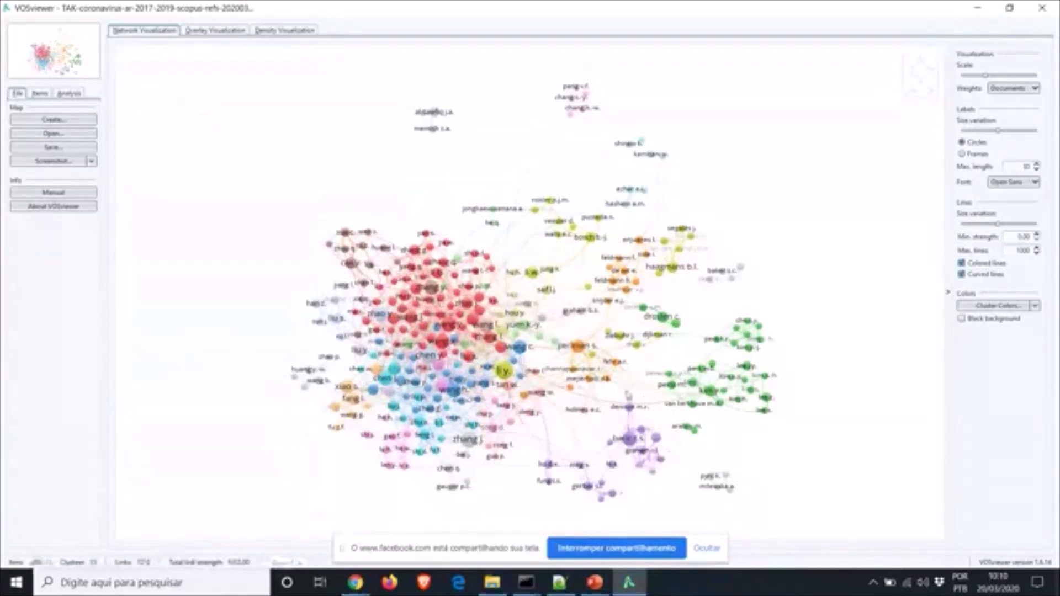
Highlight perlman s. and its co-author links, then enlarge all nodes and labels with the Scale slider
left_click(578, 346)
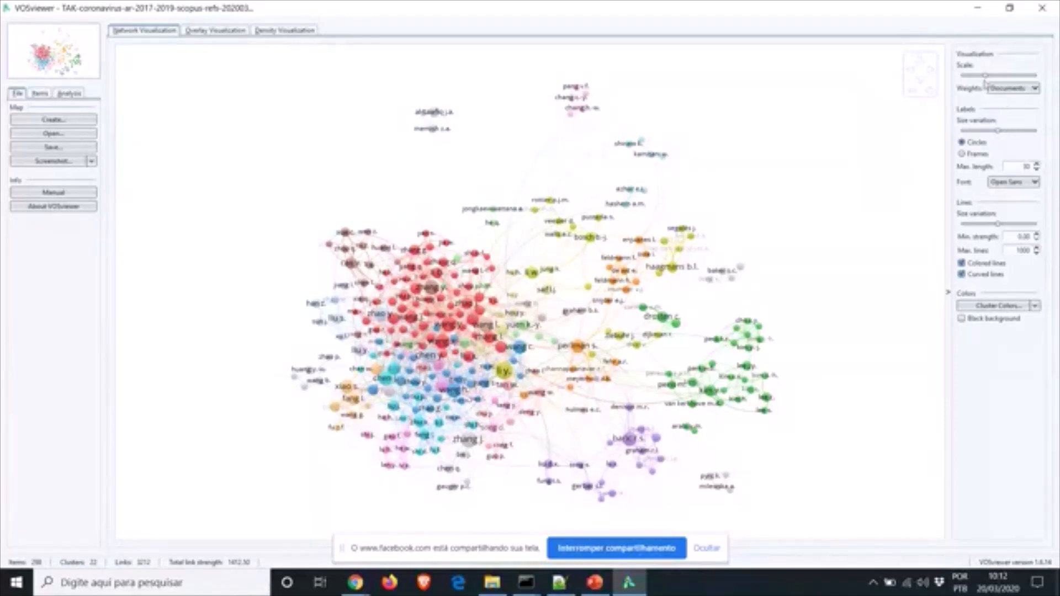
mouse_move(985, 80)
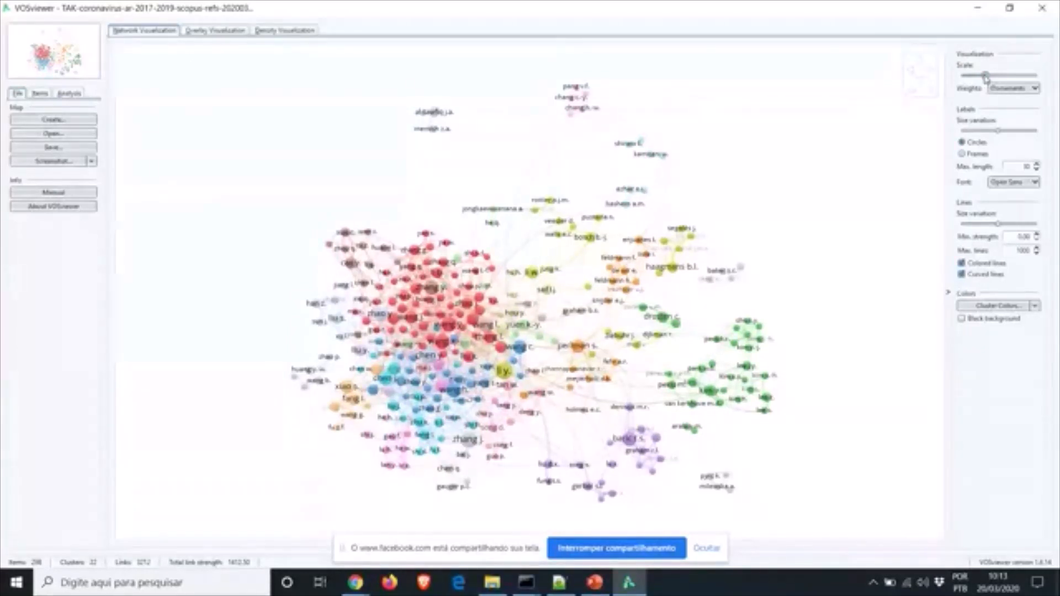
mouse_move(985, 75)
left_mouse_down()
mouse_move(1030, 76)
mouse_move(986, 80)
left_mouse_up()
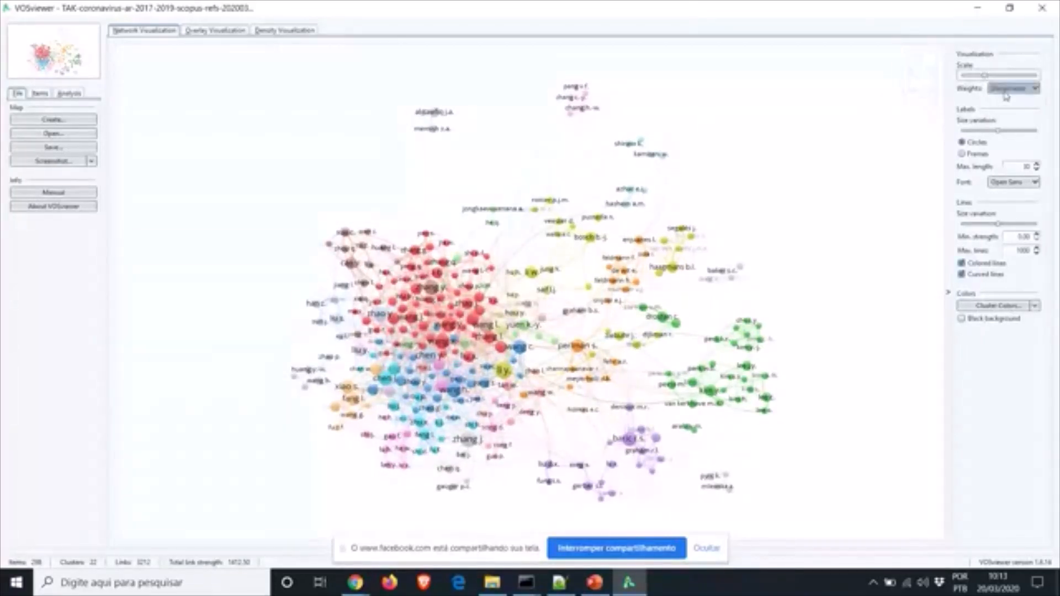
Try Citations, Norm. citations, Links and Total link strength as node weights, settling on Documents
left_click(1006, 89)
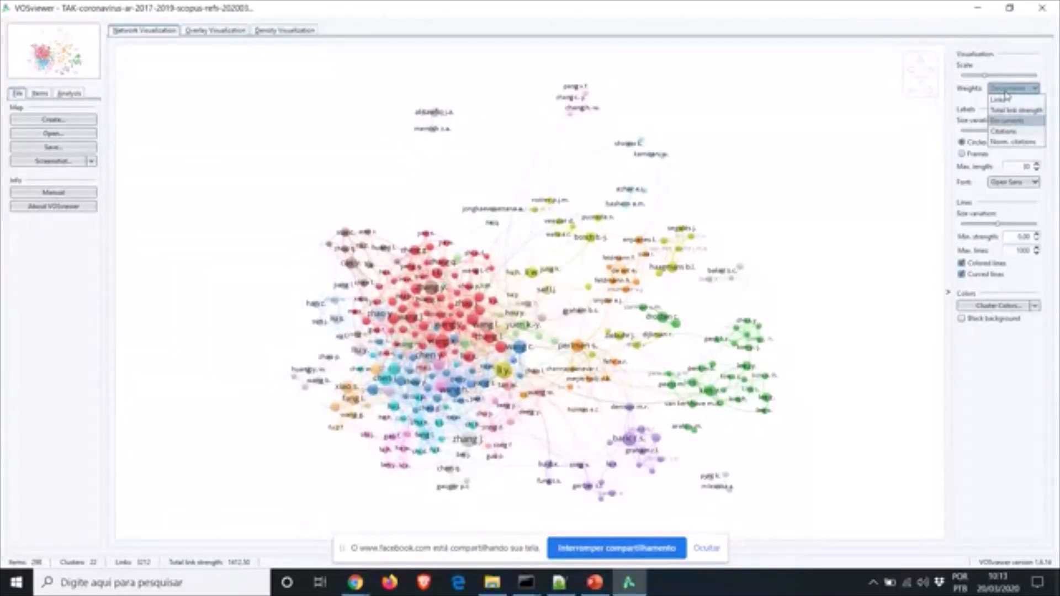
left_click(1008, 133)
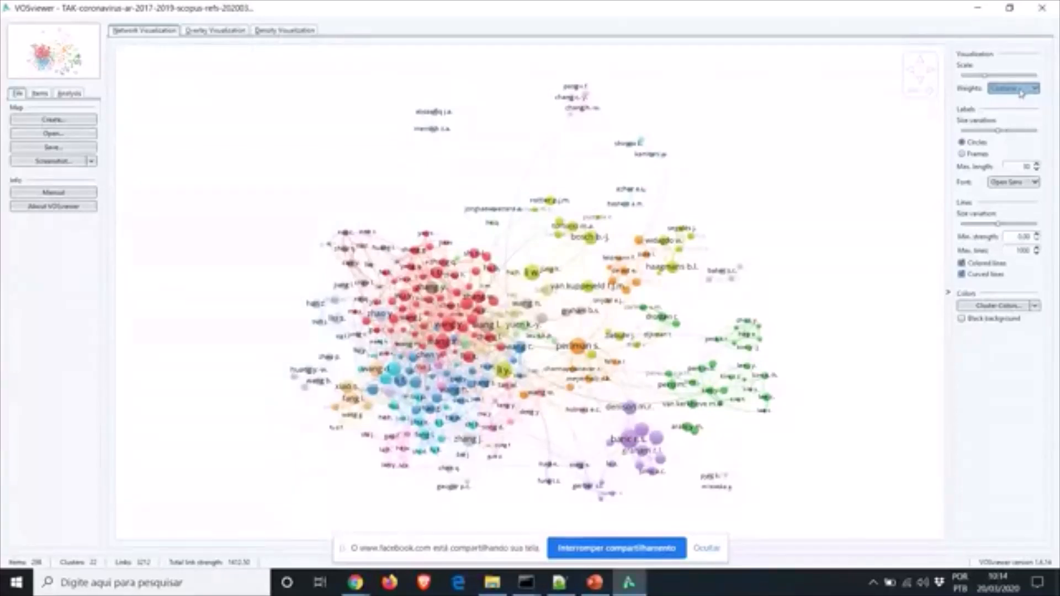
left_click(1021, 92)
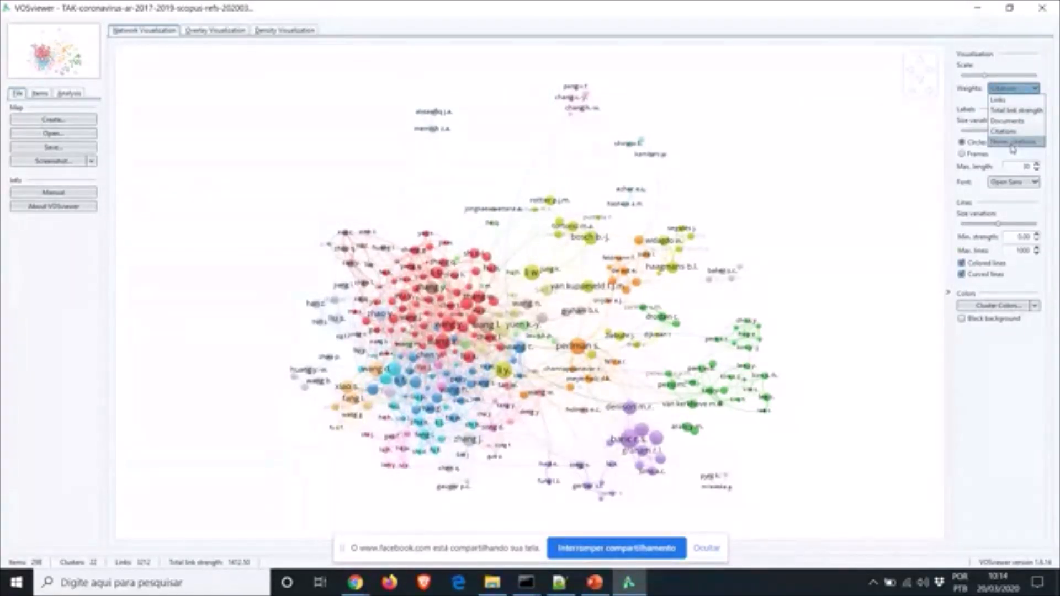
left_click(1013, 143)
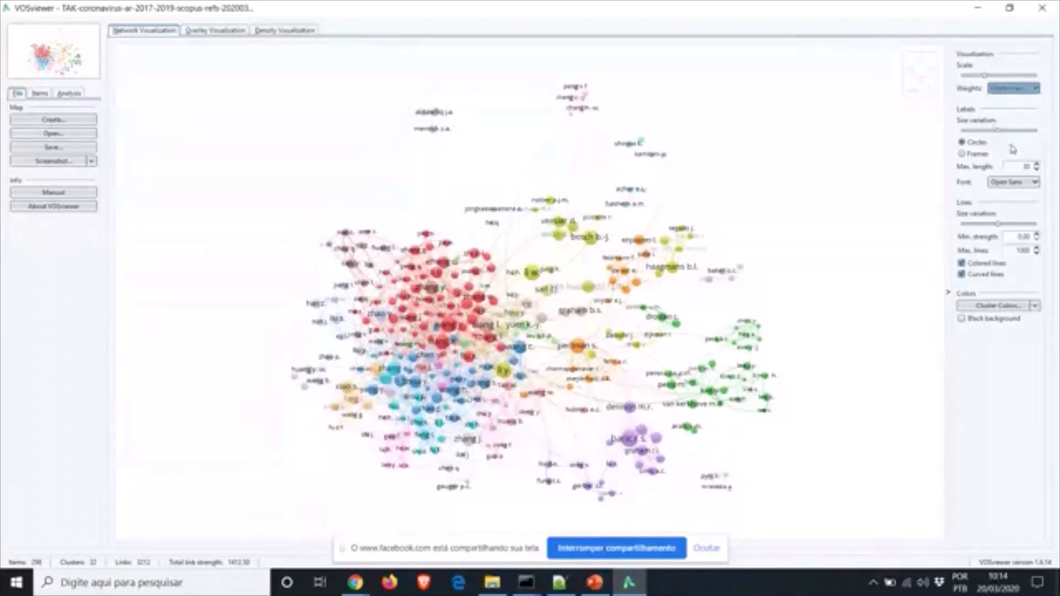
left_click(1016, 88)
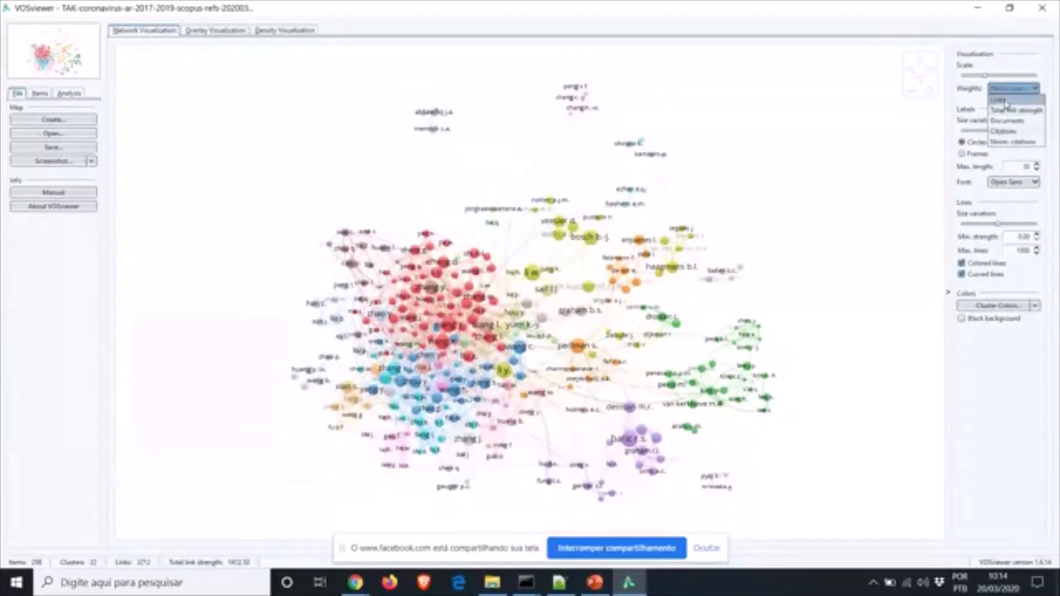
left_click(1006, 101)
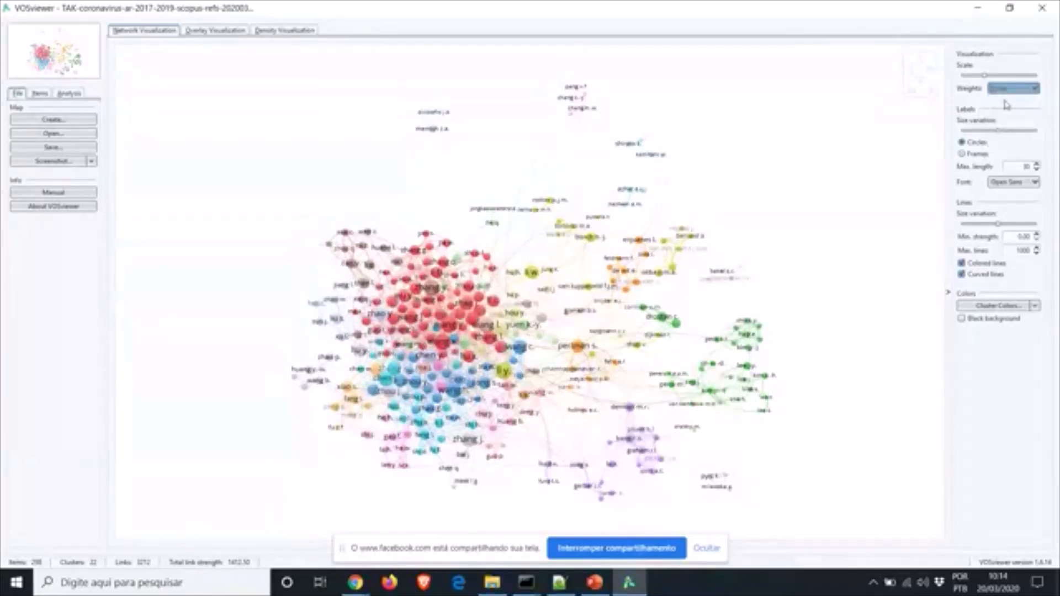
left_click(1005, 89)
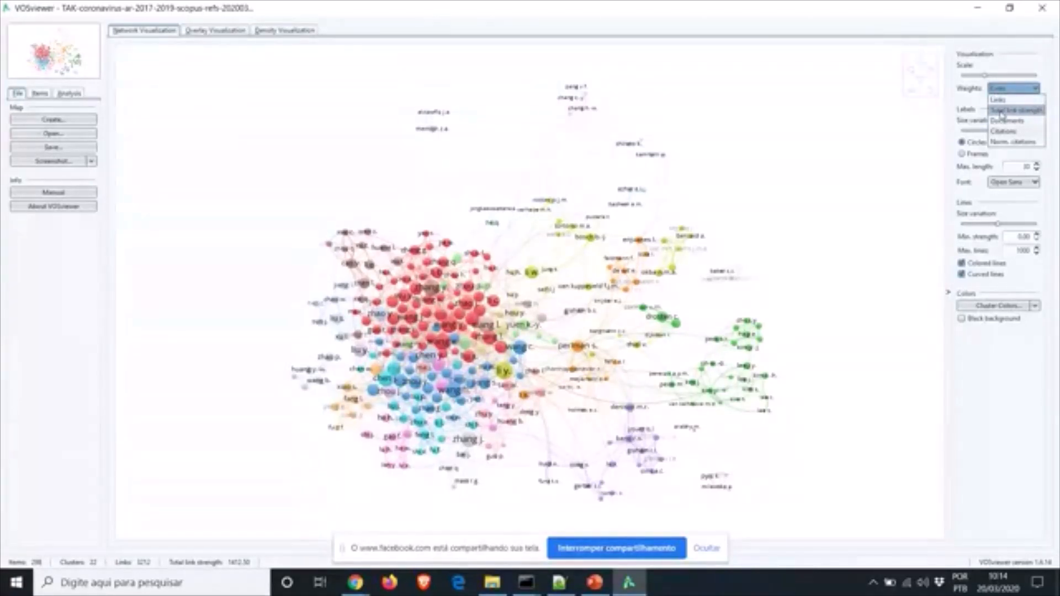
left_click(1002, 112)
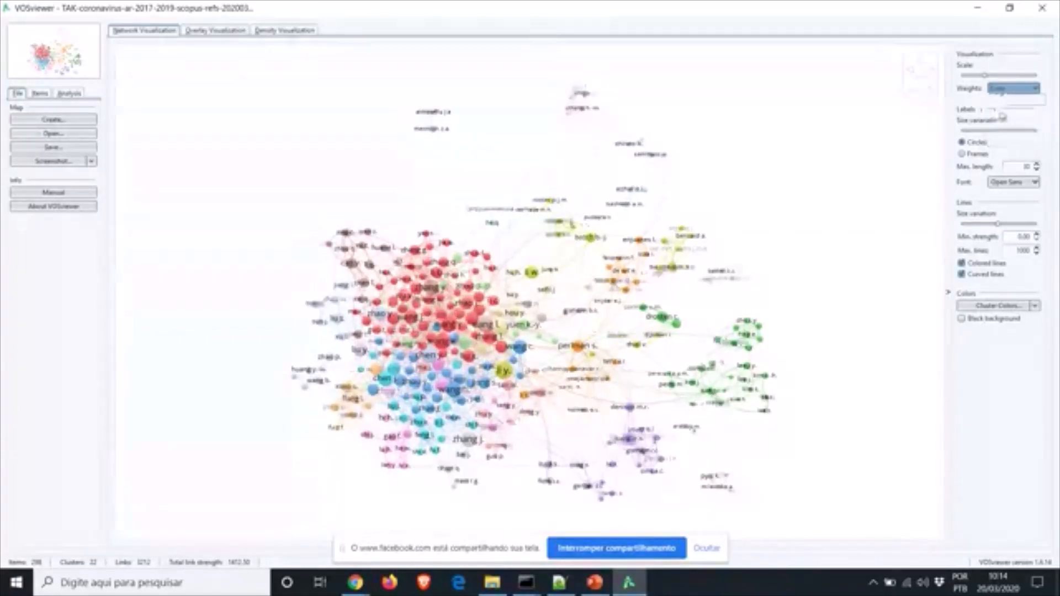
left_click(1017, 90)
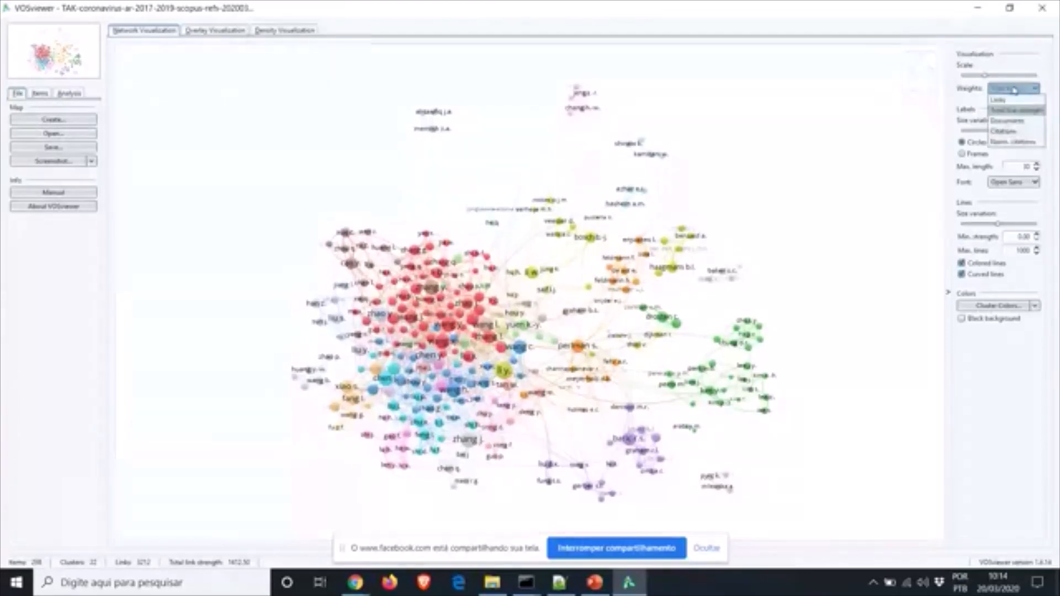
left_click(1012, 122)
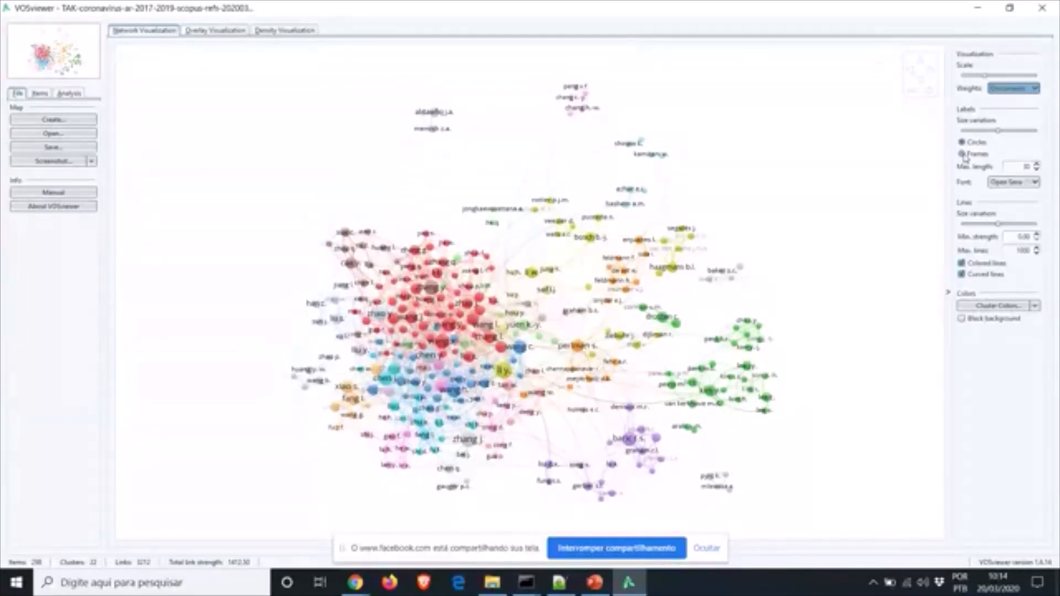
Show the author labels as cluster-coloured frames, keeping the Open Sans font
left_click(962, 154)
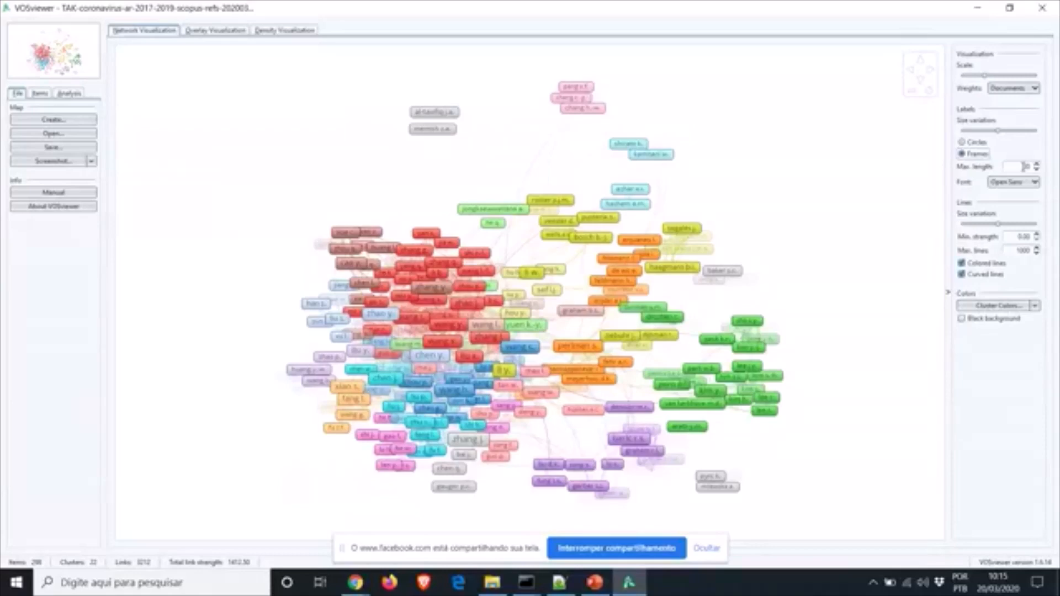
left_click(1032, 182)
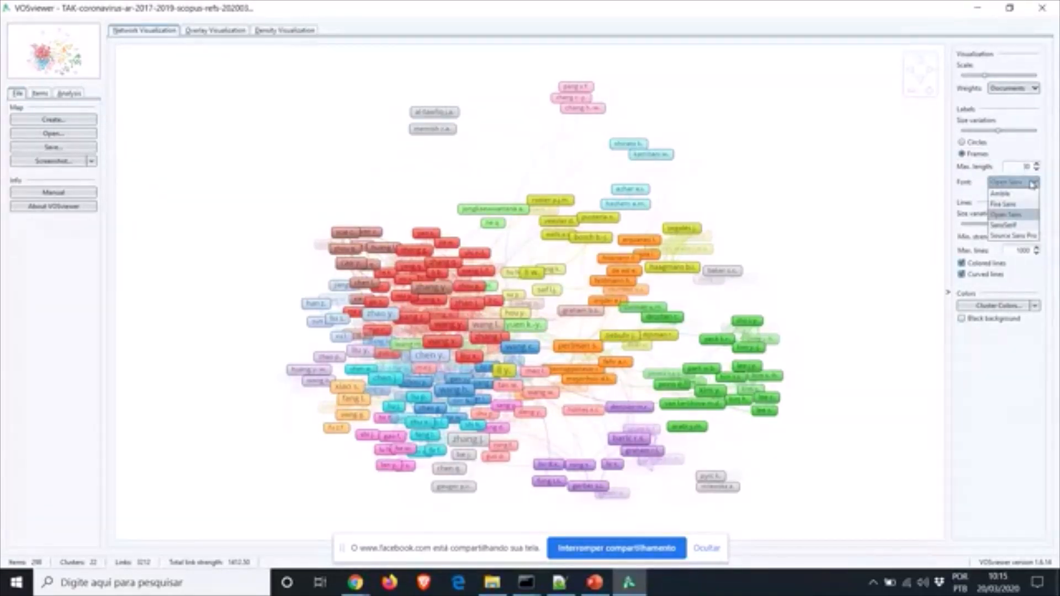
left_click(1032, 183)
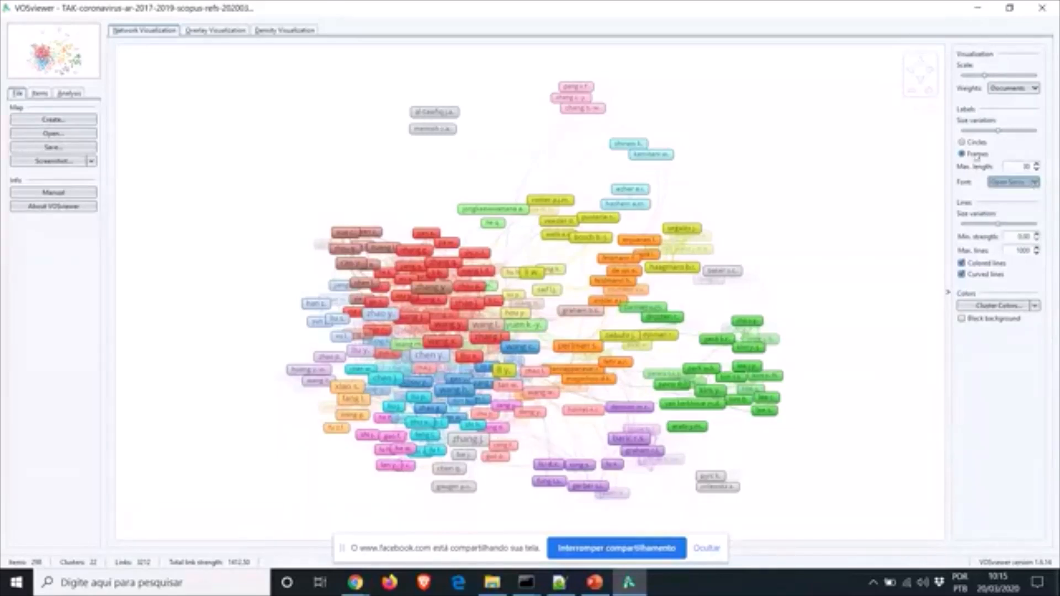
left_click(961, 142)
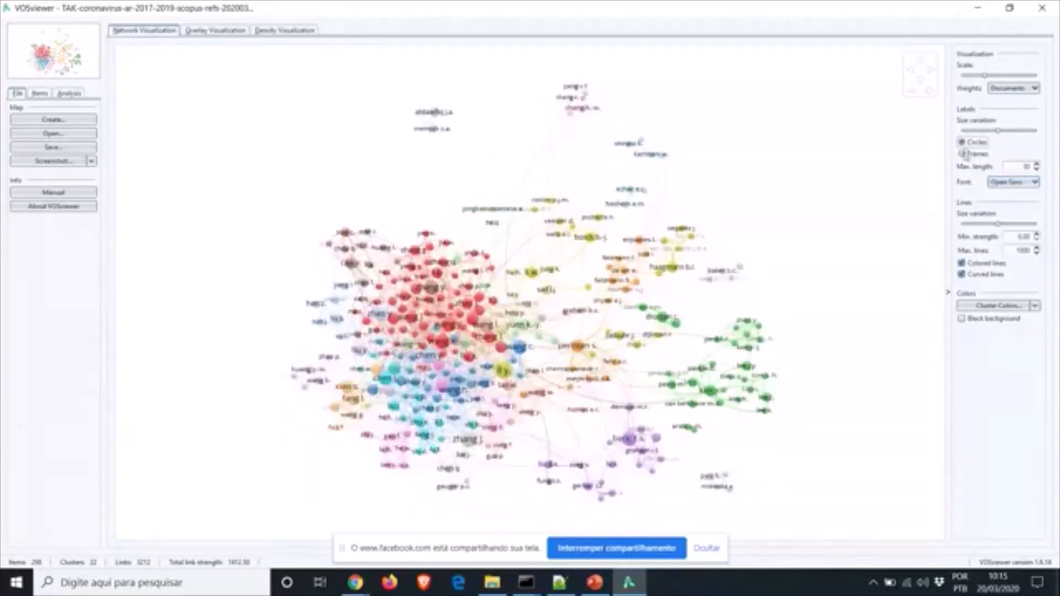
left_click(962, 154)
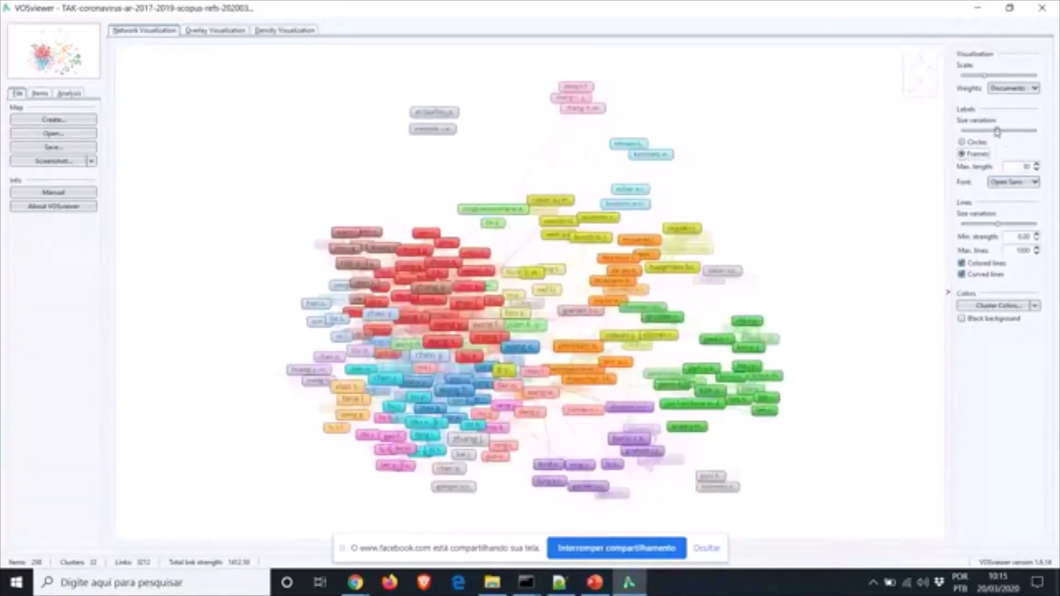
mouse_move(998, 132)
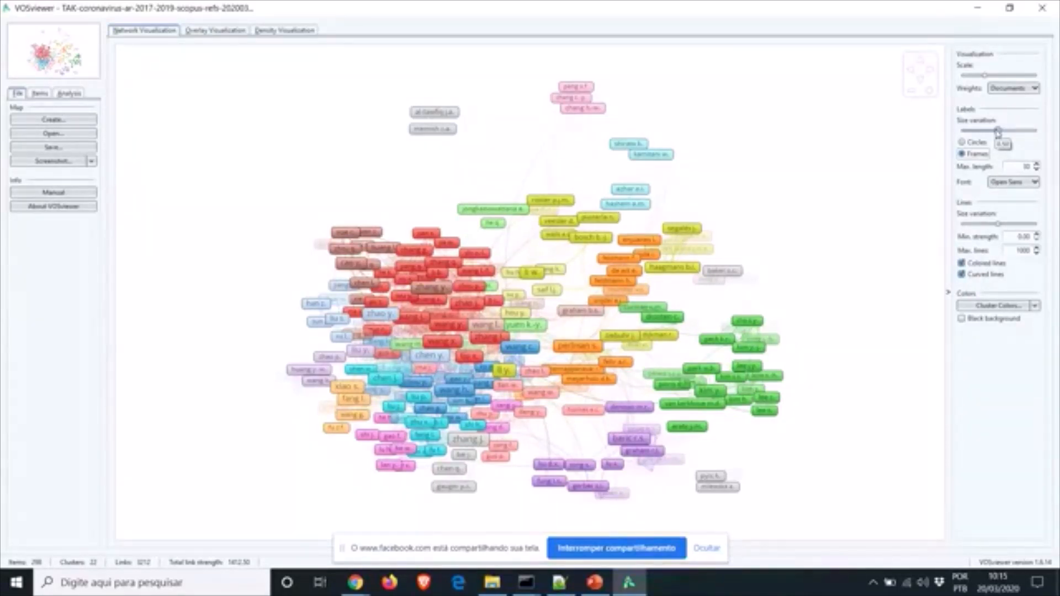
Set label size variation near its maximum and line size variation to the maximum
left_click_drag(997, 131, 1042, 136)
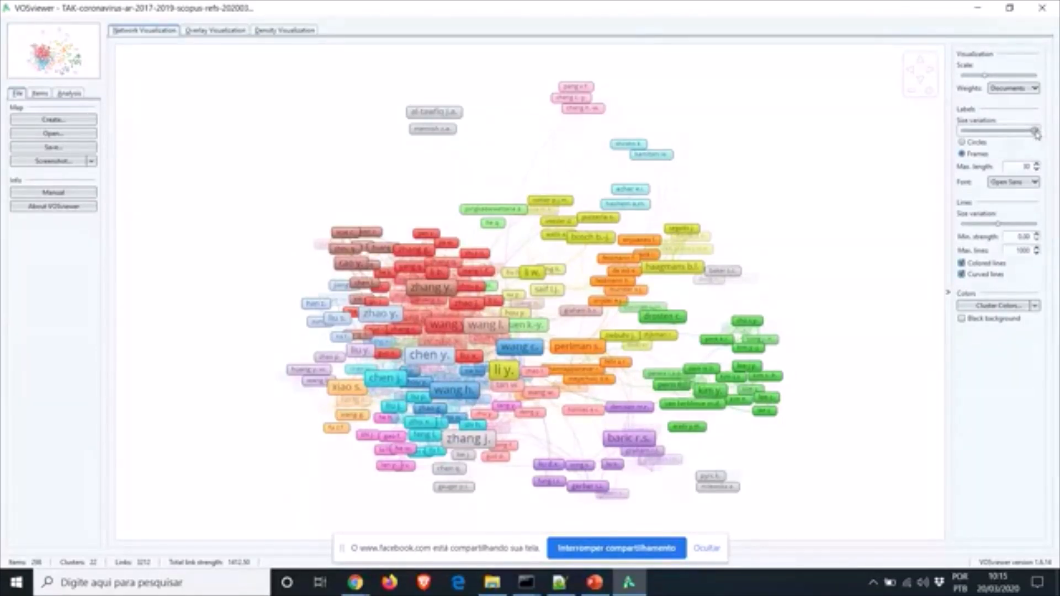
left_click_drag(1035, 130, 958, 131)
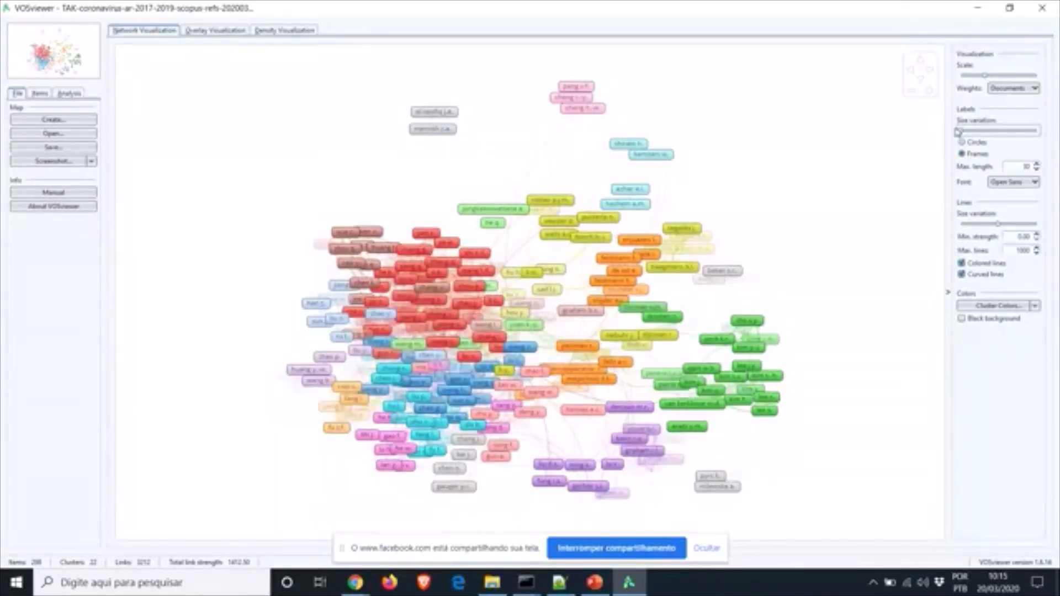
mouse_move(960, 134)
left_click_drag(960, 134, 1043, 135)
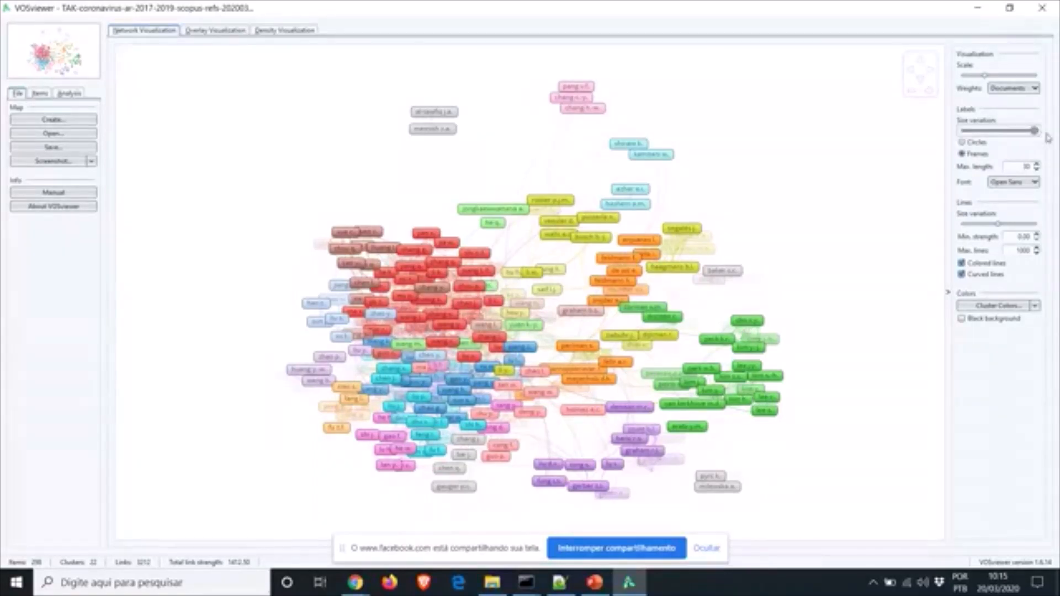
left_click(1006, 130)
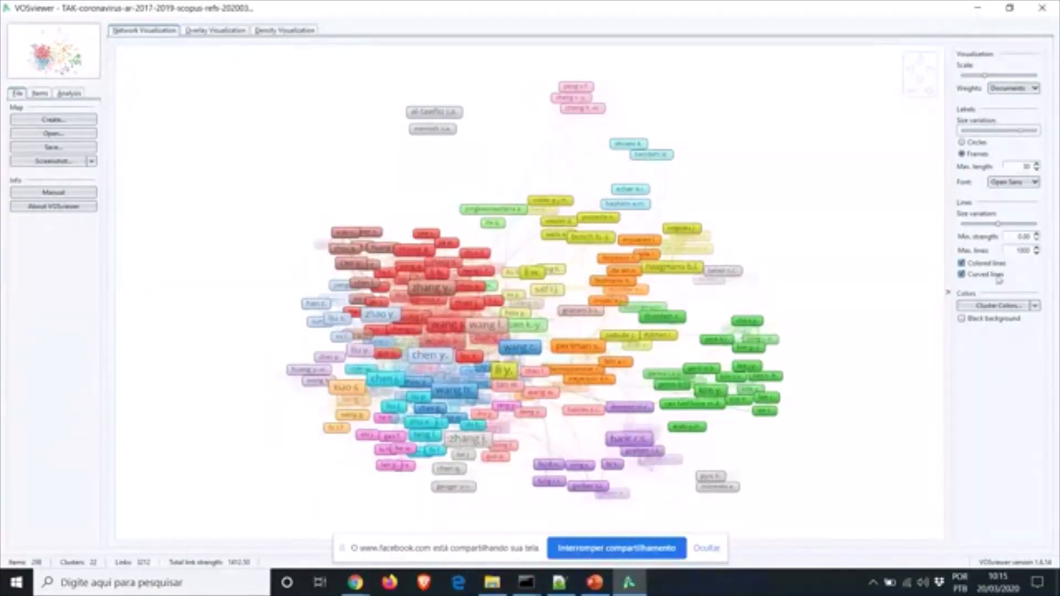
mouse_move(999, 225)
left_click_drag(999, 225, 1042, 229)
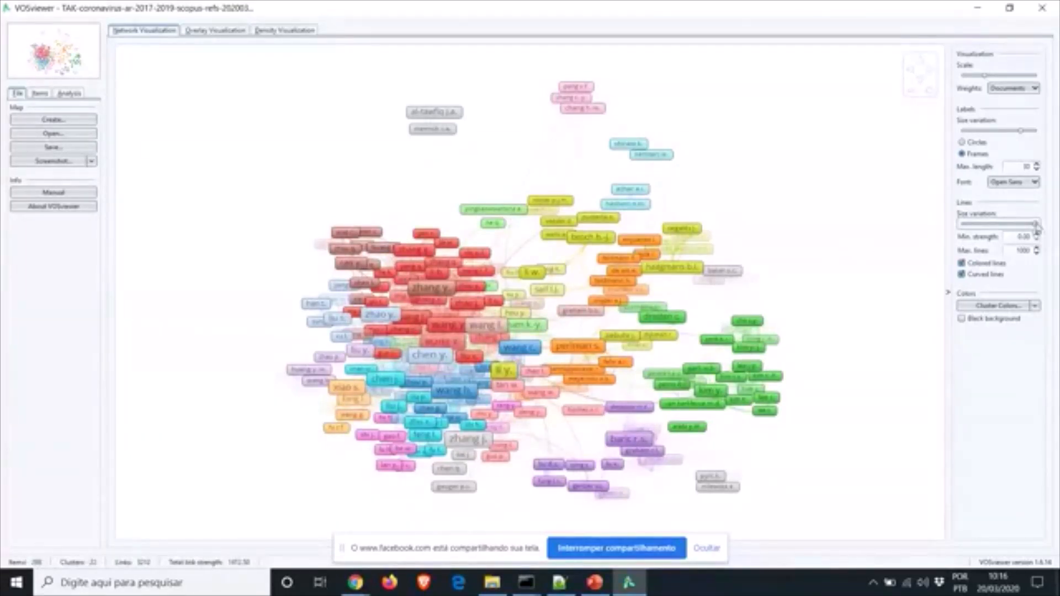
left_click_drag(1036, 227, 960, 224)
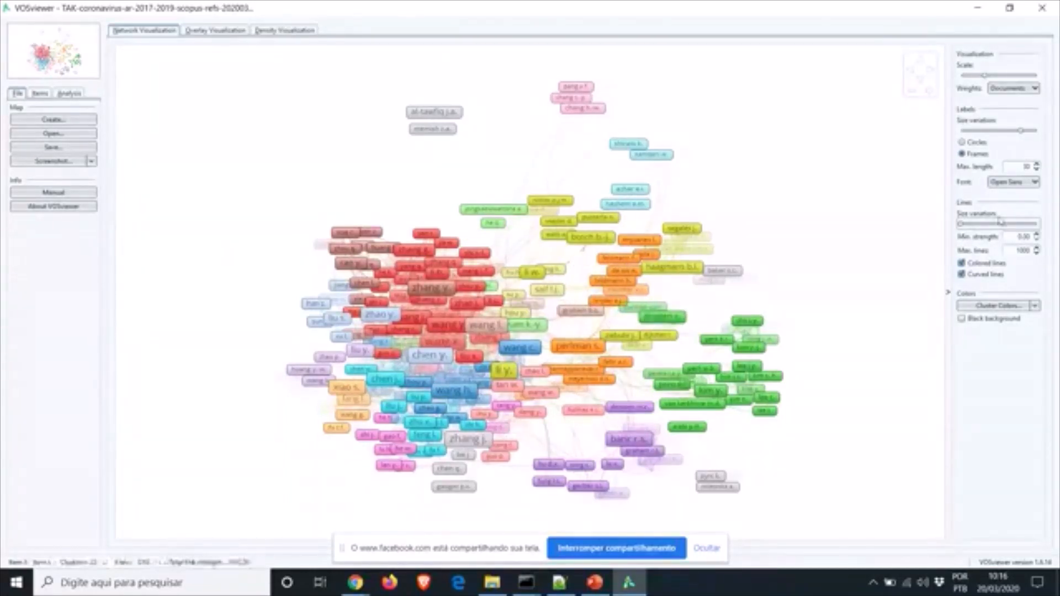
left_click_drag(962, 226, 1034, 225)
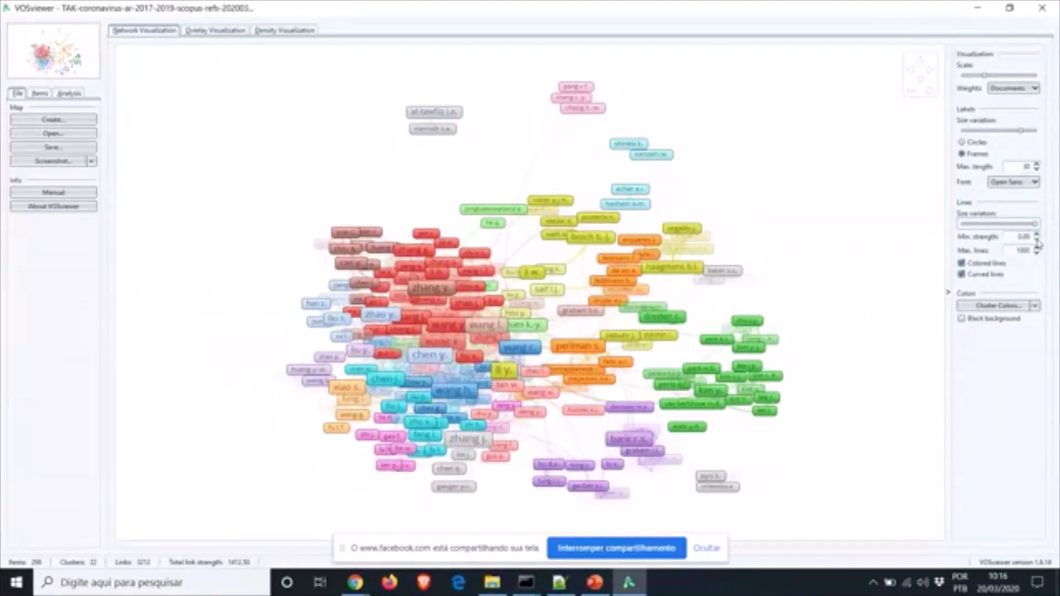
Adjust the minimum link strength and maximum lines values to change how many links show
left_click(1036, 234)
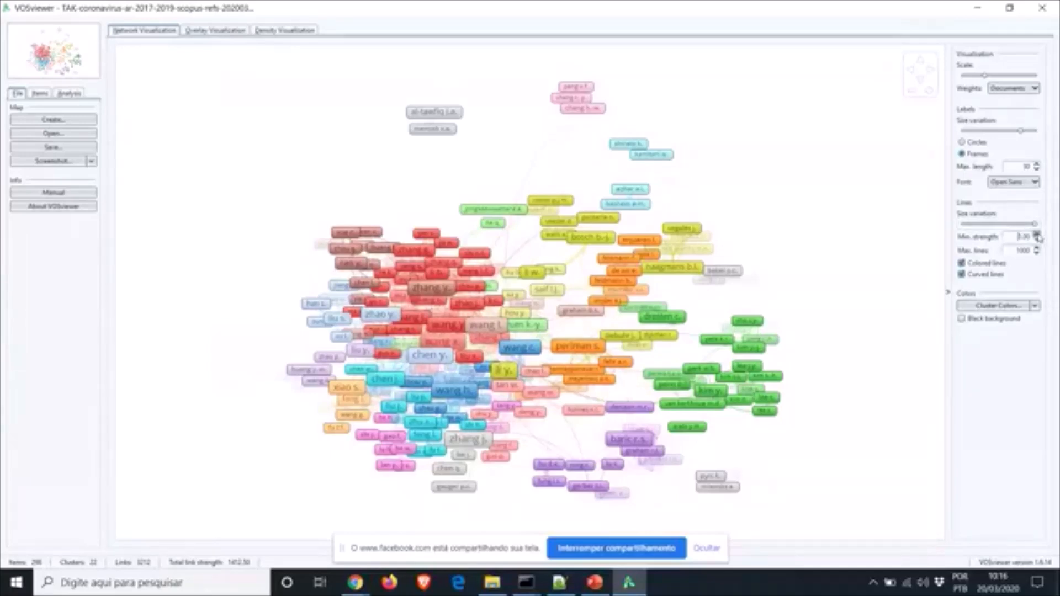
left_click(1036, 234)
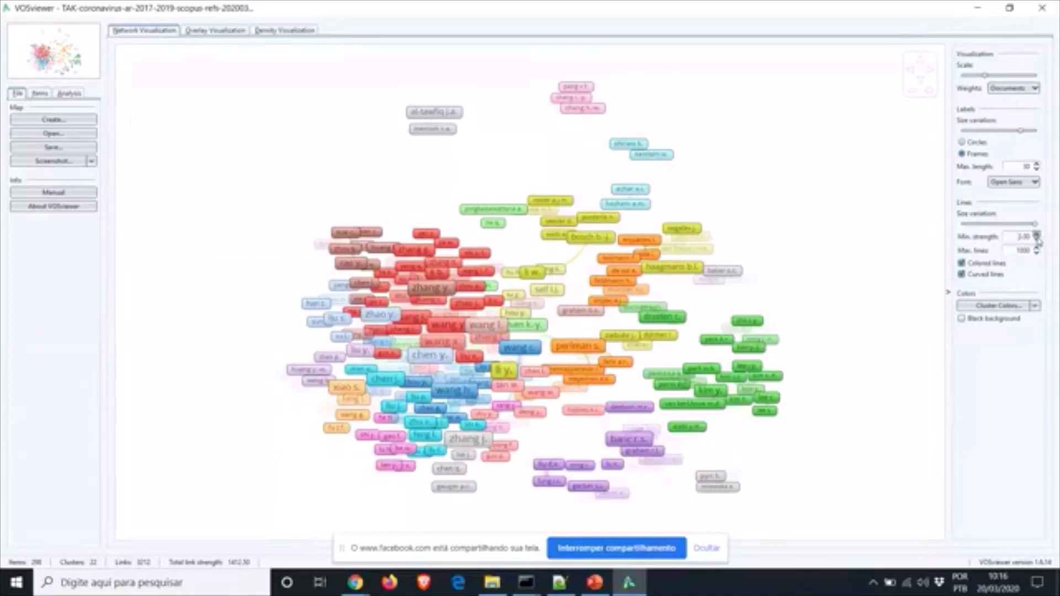
left_click(1036, 239)
left_click(1037, 249)
left_click(1037, 250)
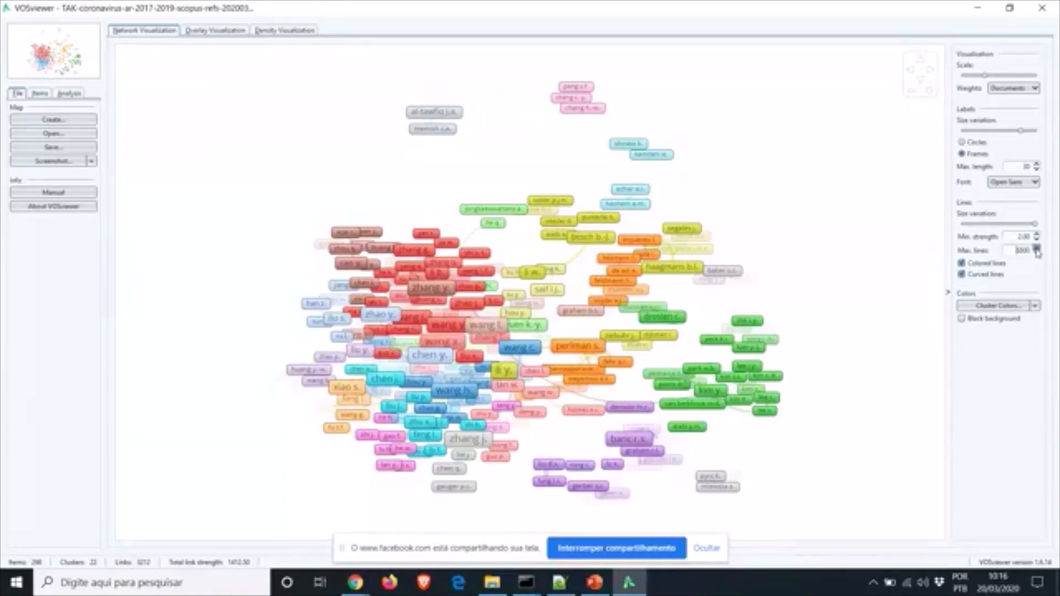
left_click(1036, 249)
Settle on 0.00 minimum strength and 6100 max lines, with uncoloured straight links
left_click(962, 263)
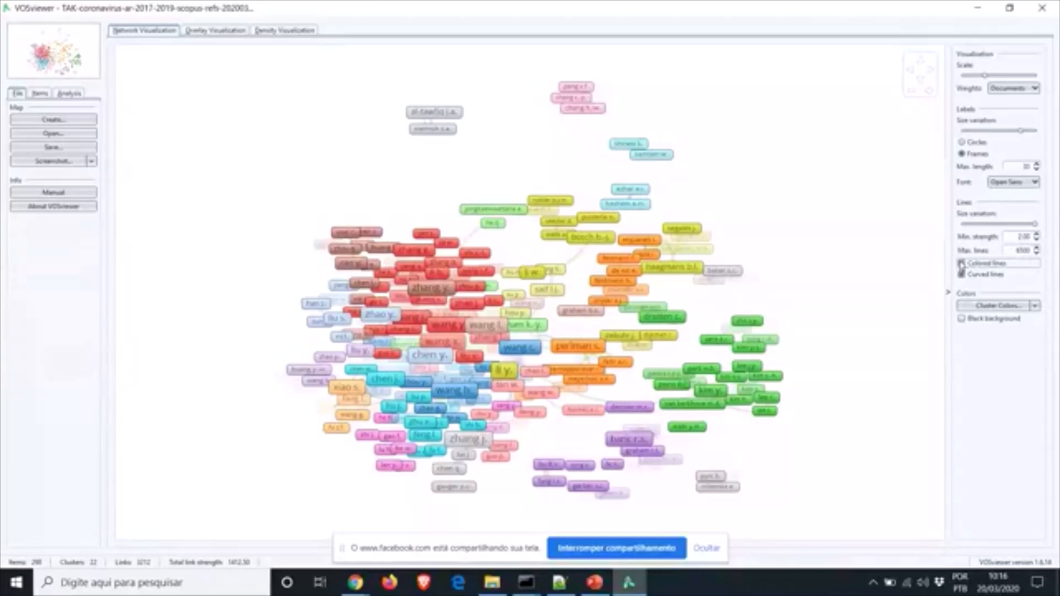
left_click(961, 264)
left_click(1036, 239)
left_click(1036, 240)
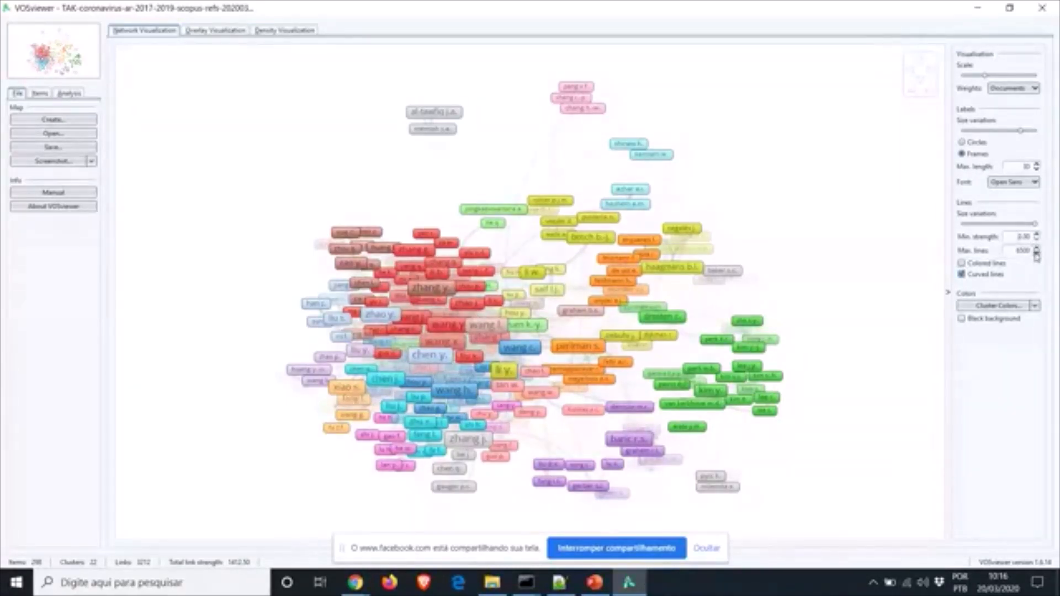
left_click(1036, 253)
left_click(1036, 254)
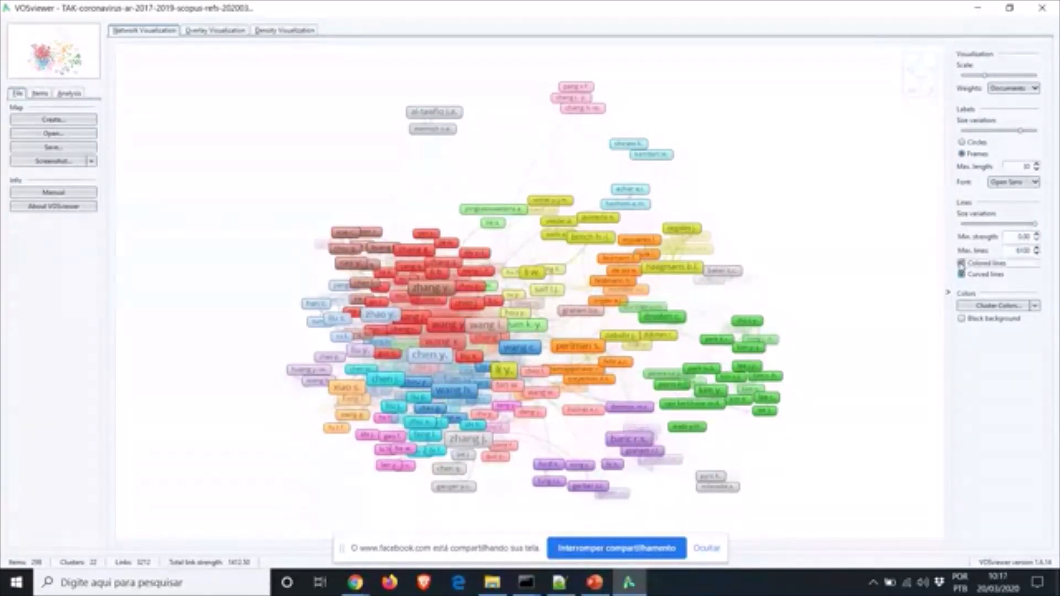
left_click(961, 262)
left_click(962, 274)
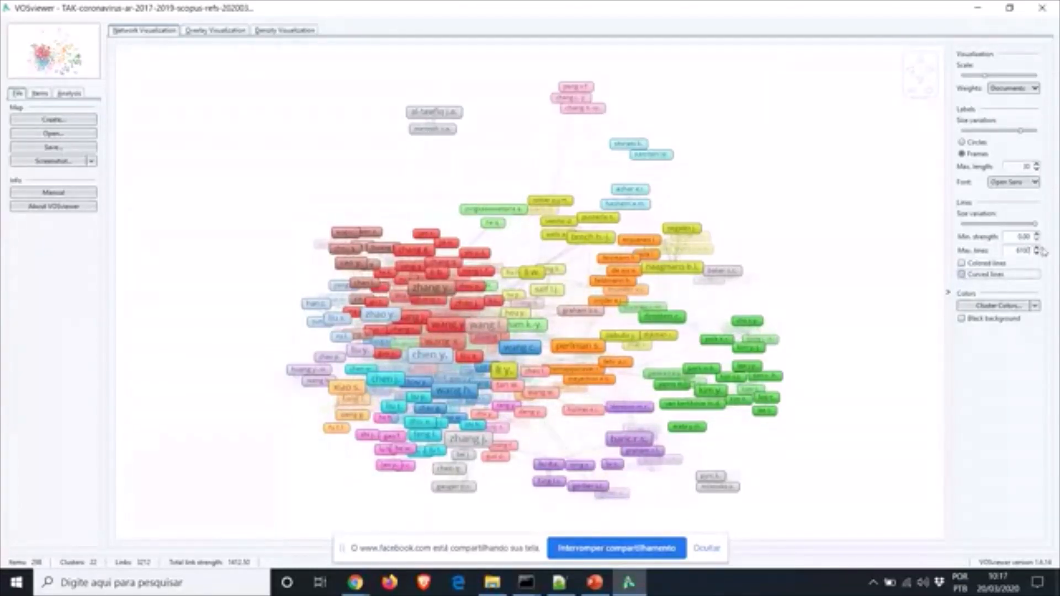
Check the Cluster Colors options, leave them unchanged, and give the map a black background
left_click(1036, 306)
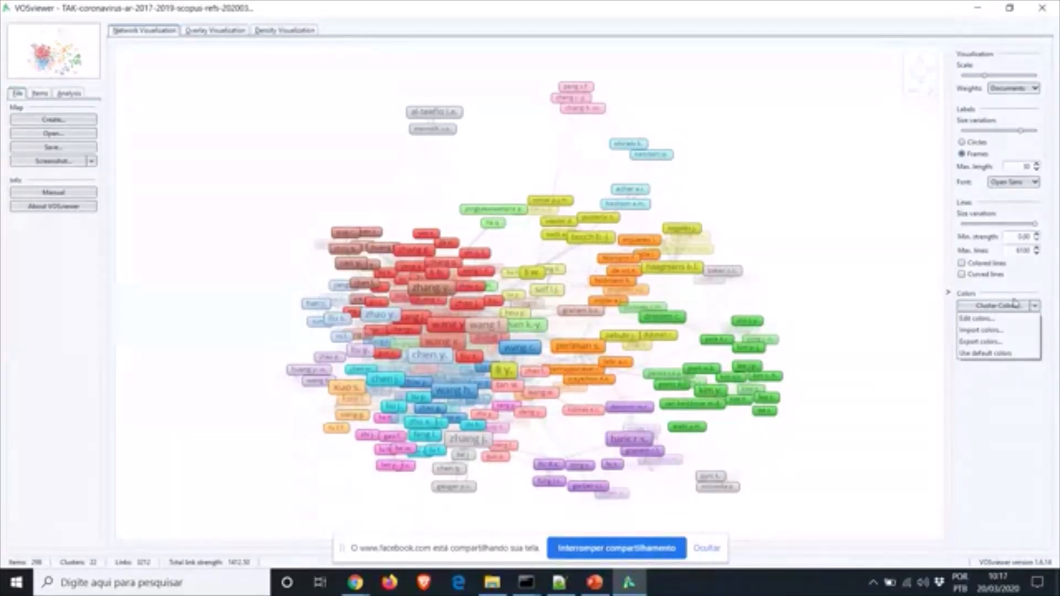
left_click(1015, 380)
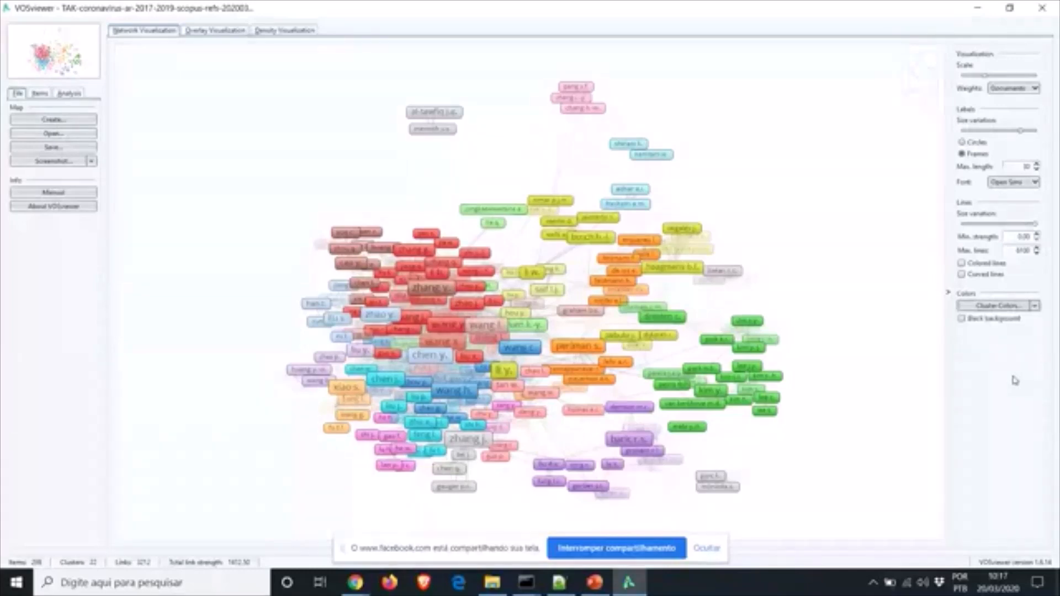
left_click(961, 319)
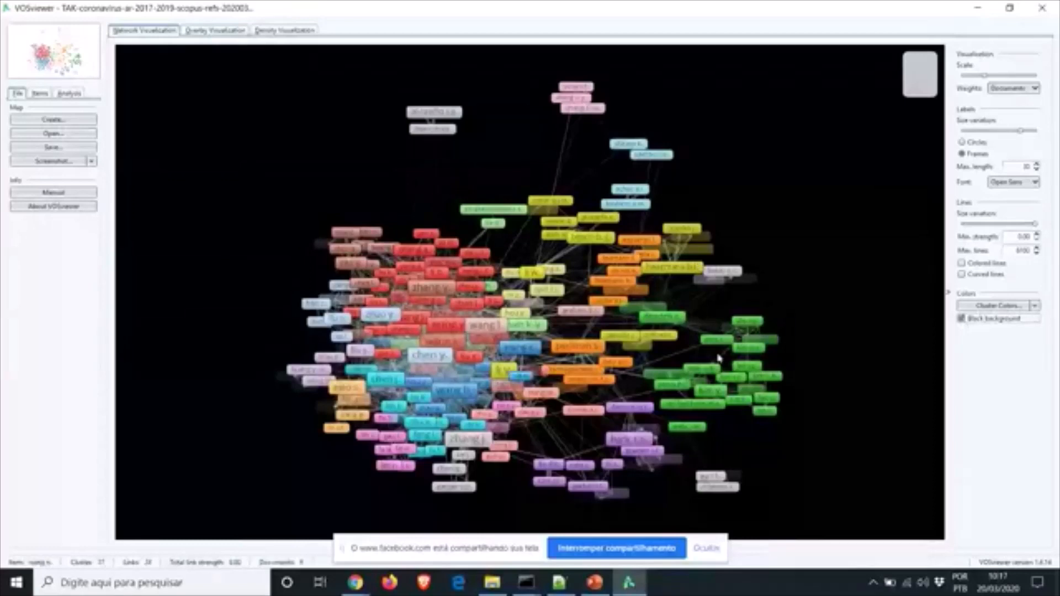
Draw the links curved and in cluster colours again, and return the map to a white background
left_click(962, 274)
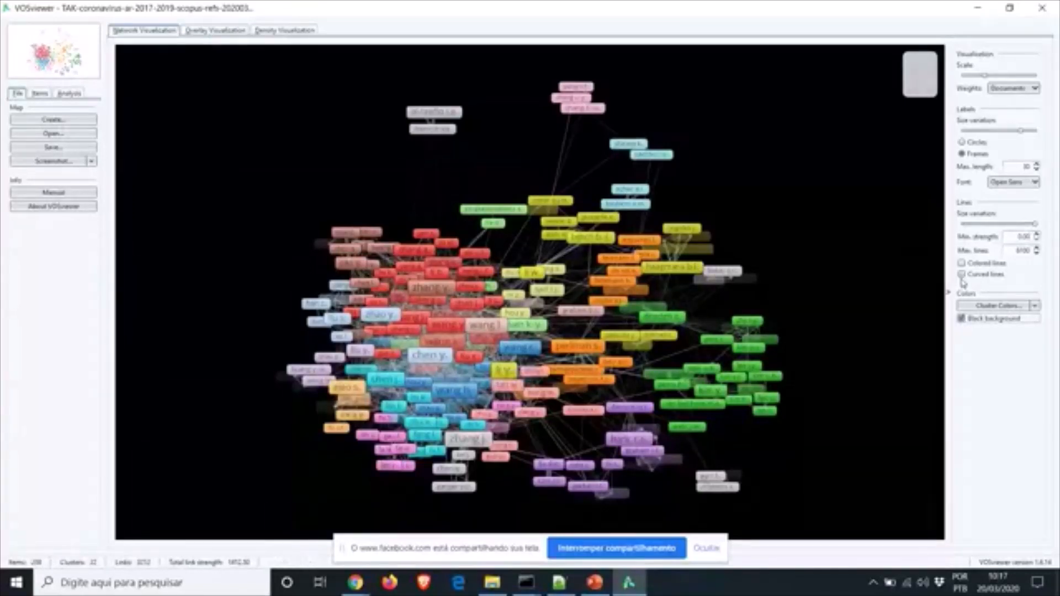
left_click(961, 264)
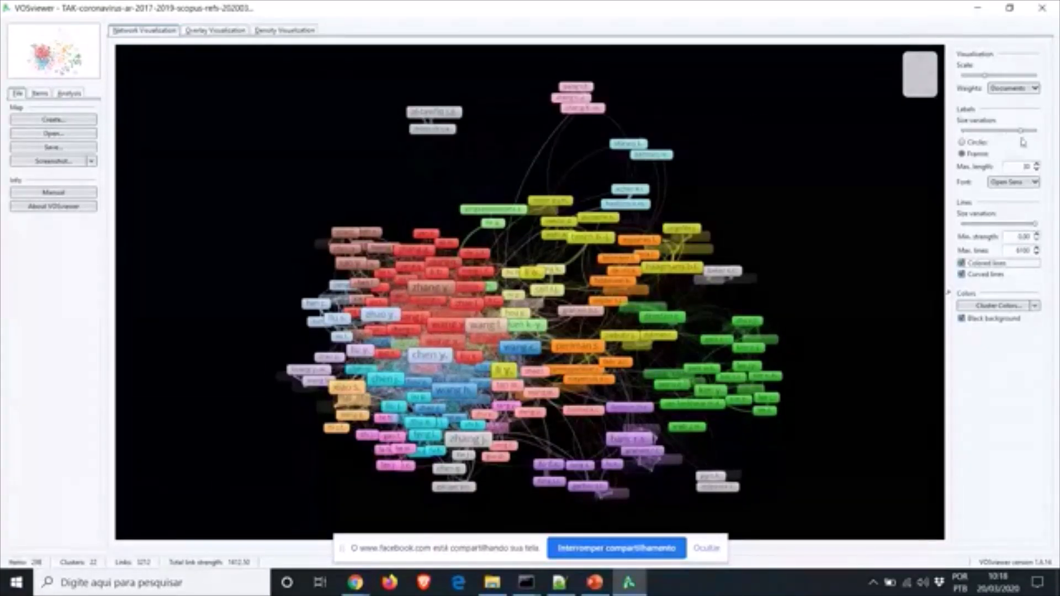
left_click(961, 319)
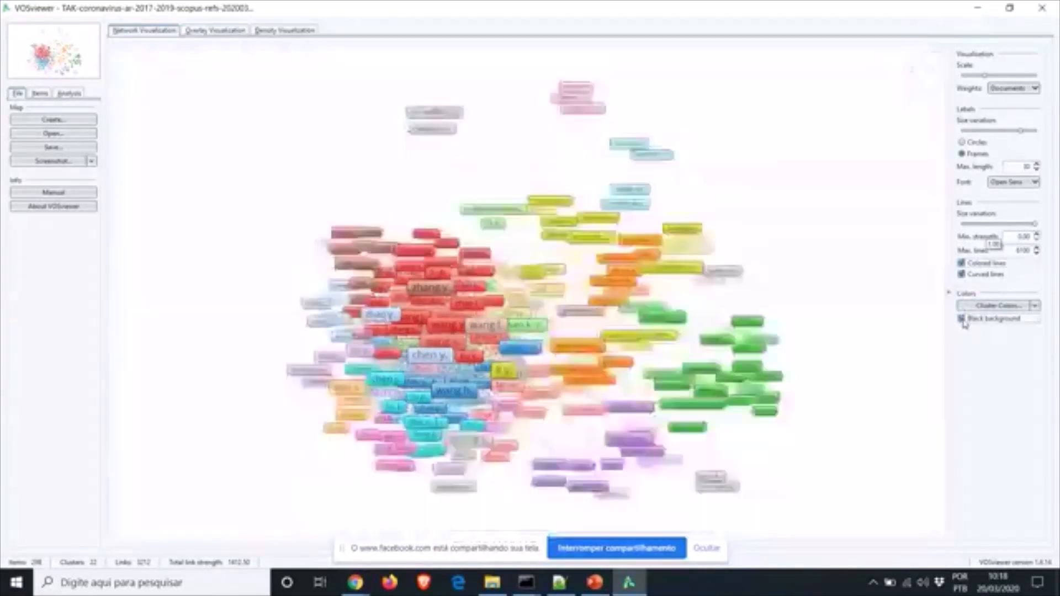
left_click(963, 320)
left_click(963, 322)
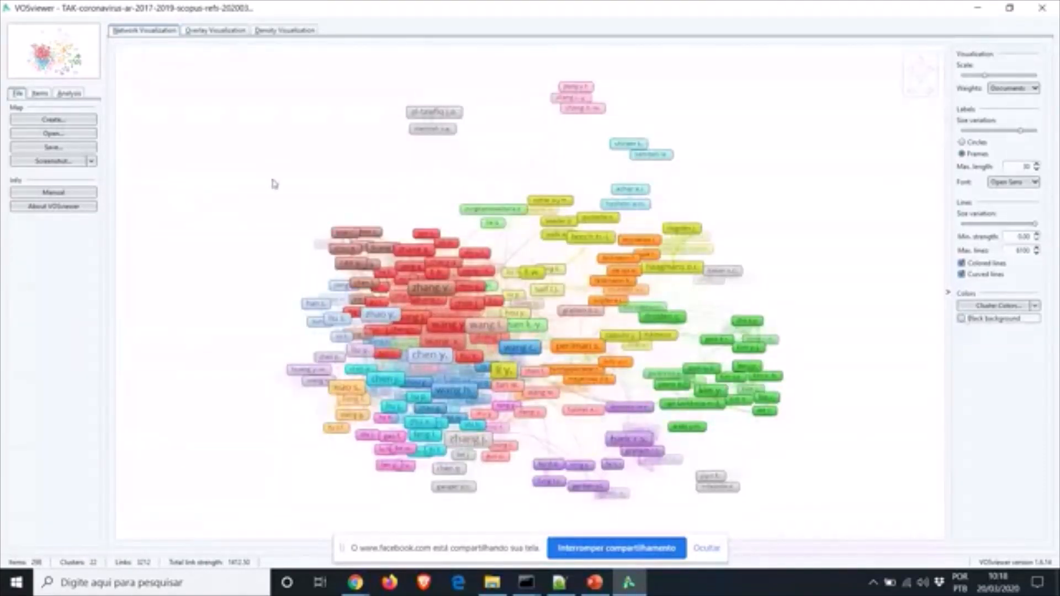
Set screenshot export options to 200% scaling with no transparent background, and apply them
left_click(92, 162)
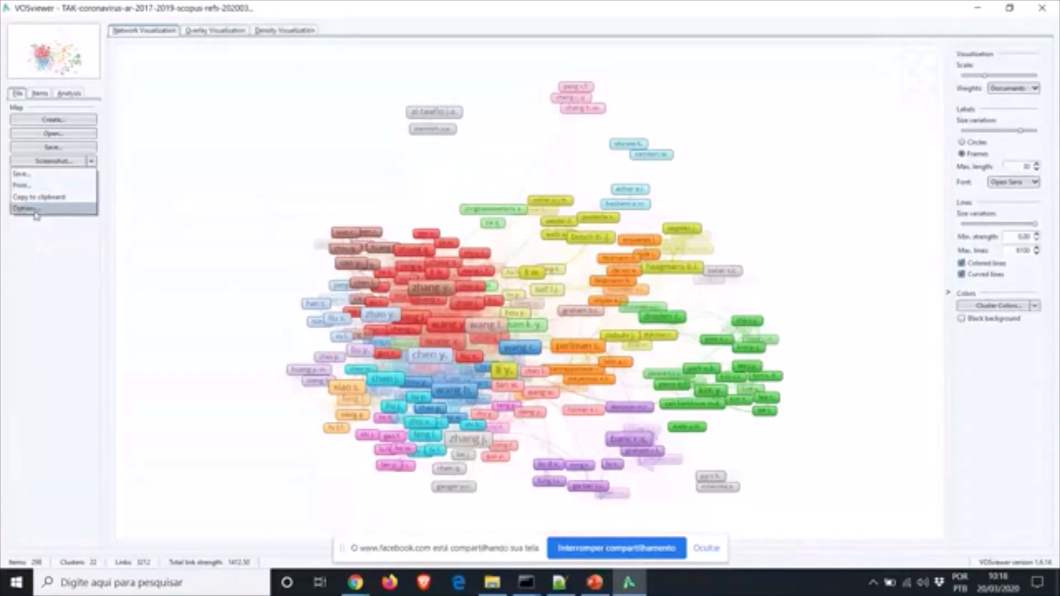
left_click(36, 213)
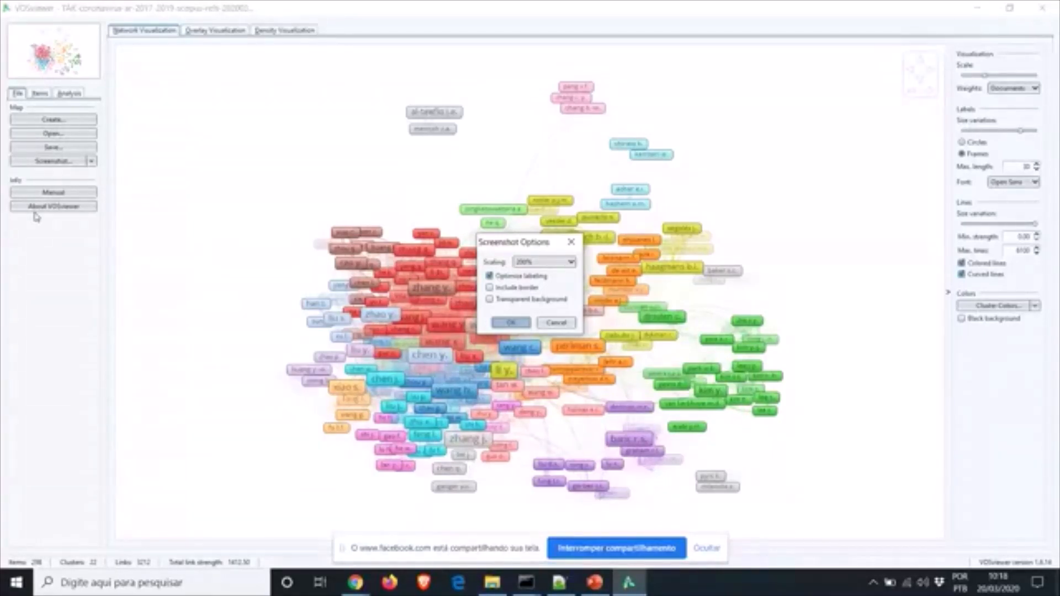
left_click(570, 262)
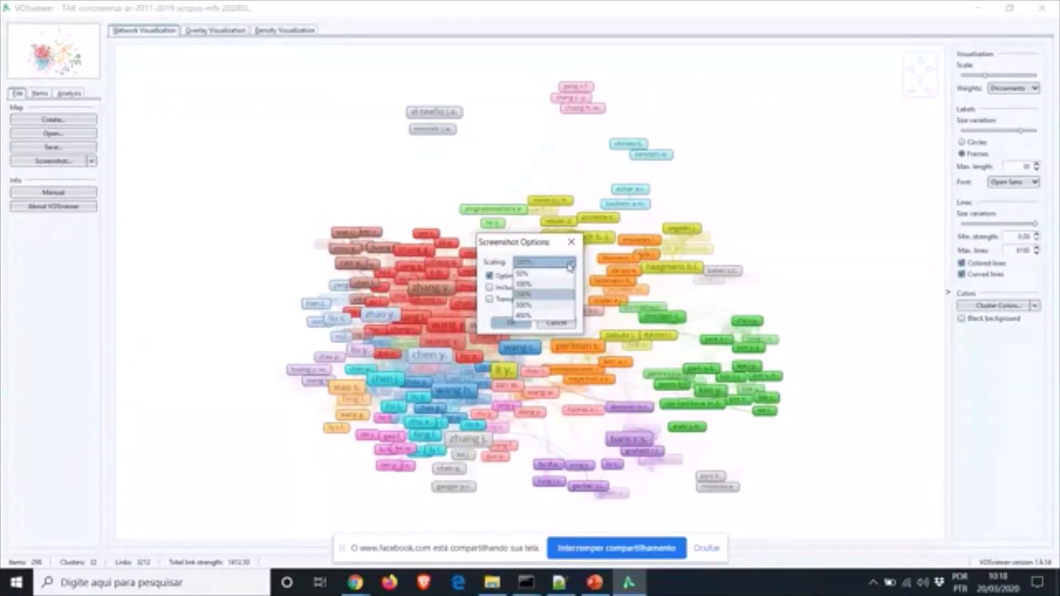
left_click(541, 303)
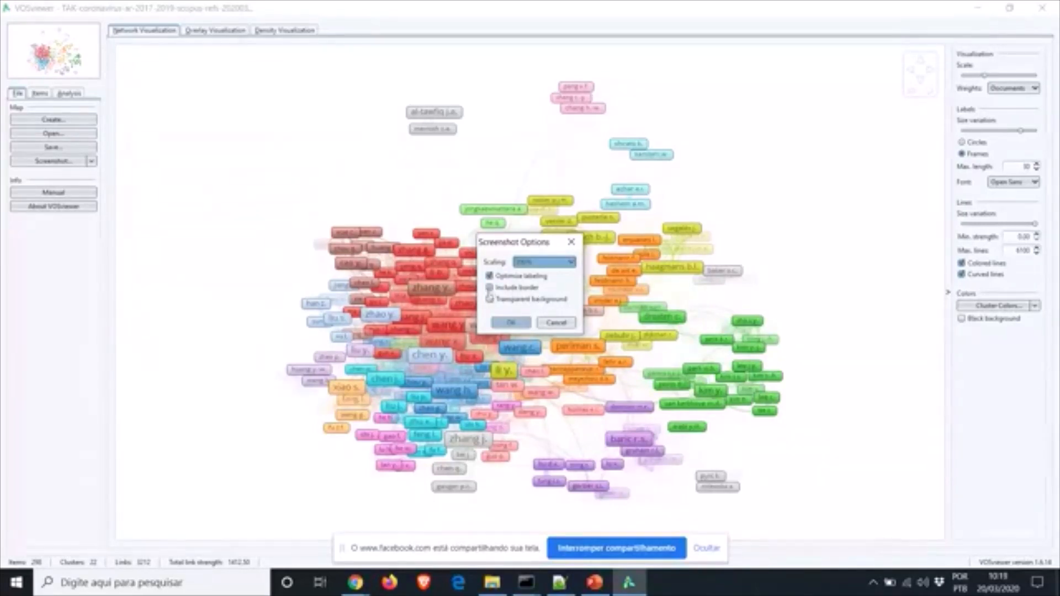
left_click(490, 299)
left_click(489, 300)
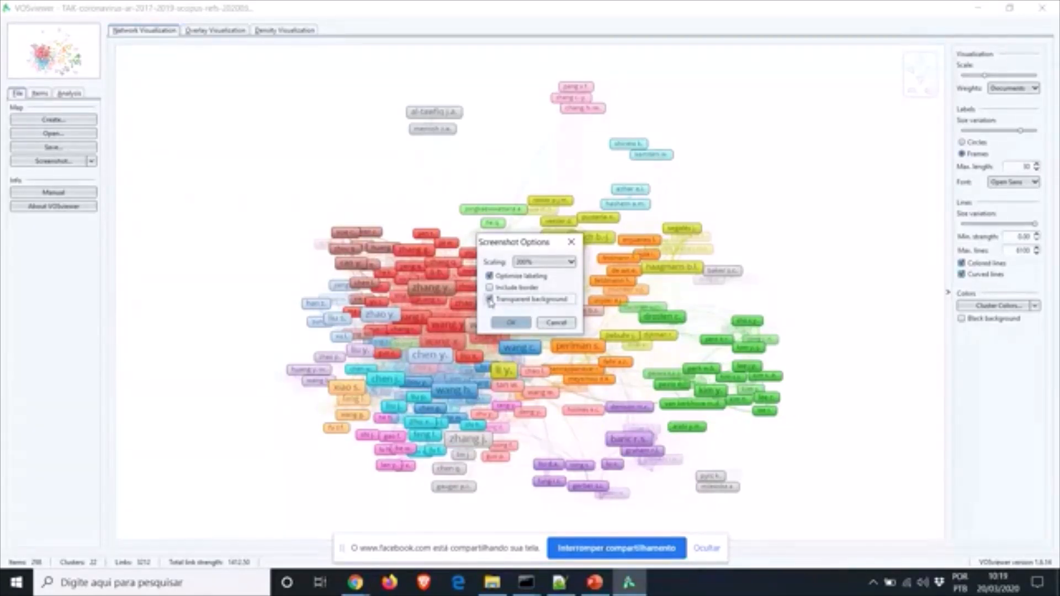
left_click(489, 299)
left_click(511, 323)
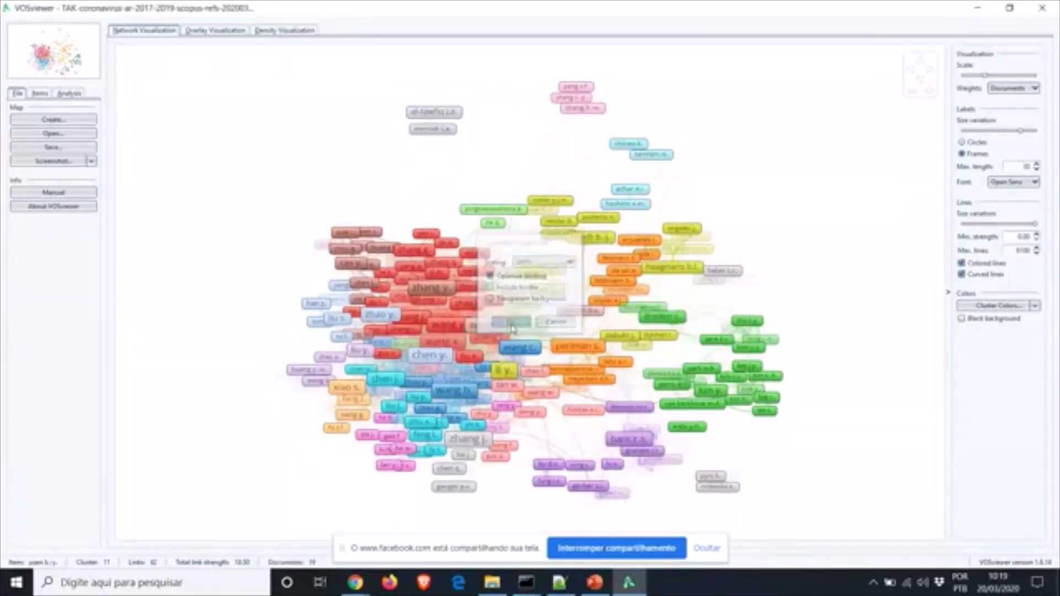
Save the map screenshot as a PNG image named 'teste' in Downloads
left_click(91, 161)
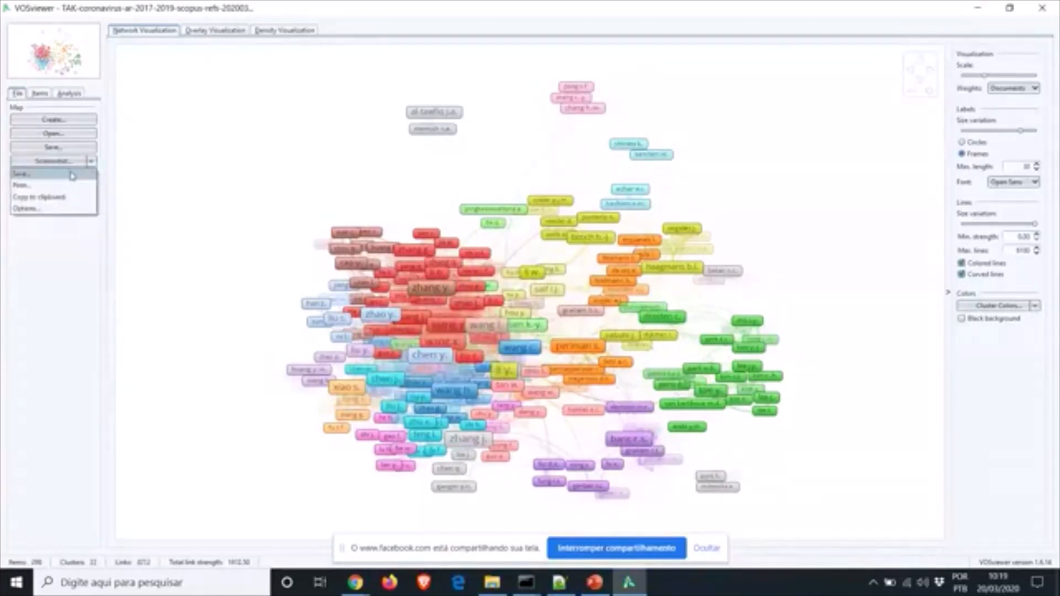
left_click(73, 175)
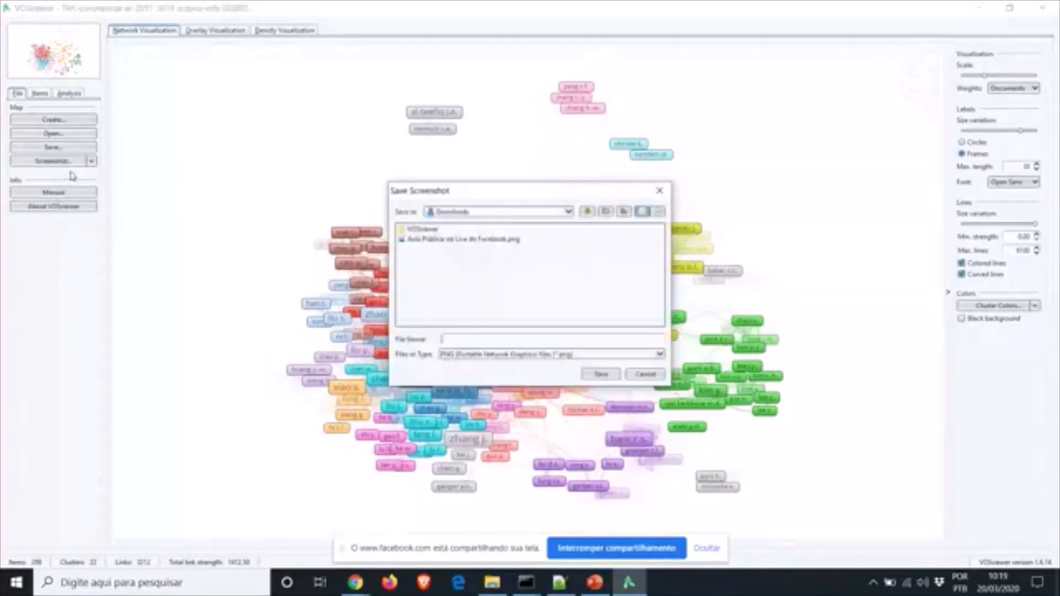
left_click(597, 357)
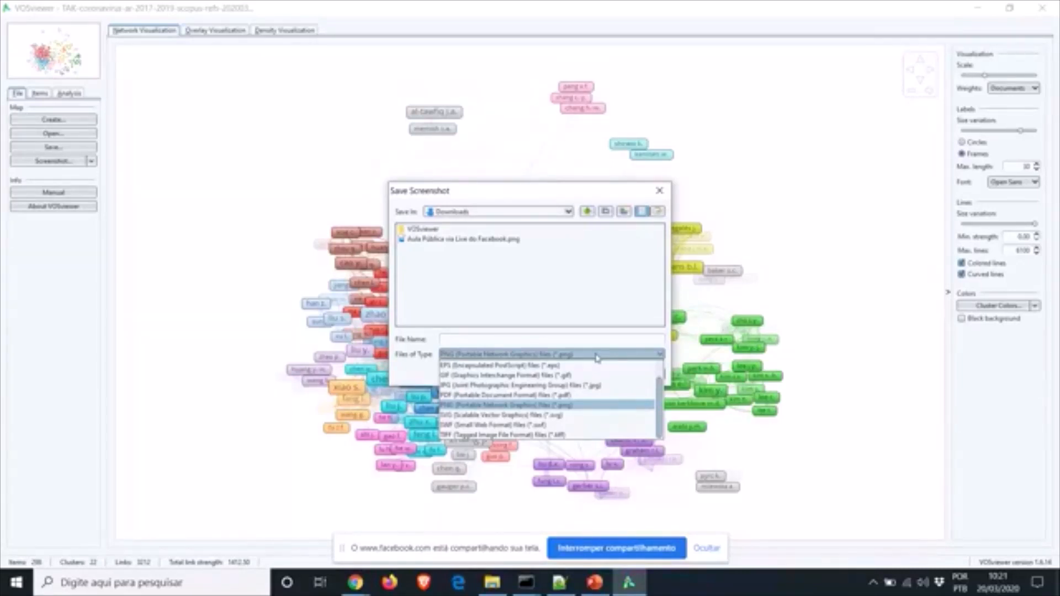
left_click(583, 407)
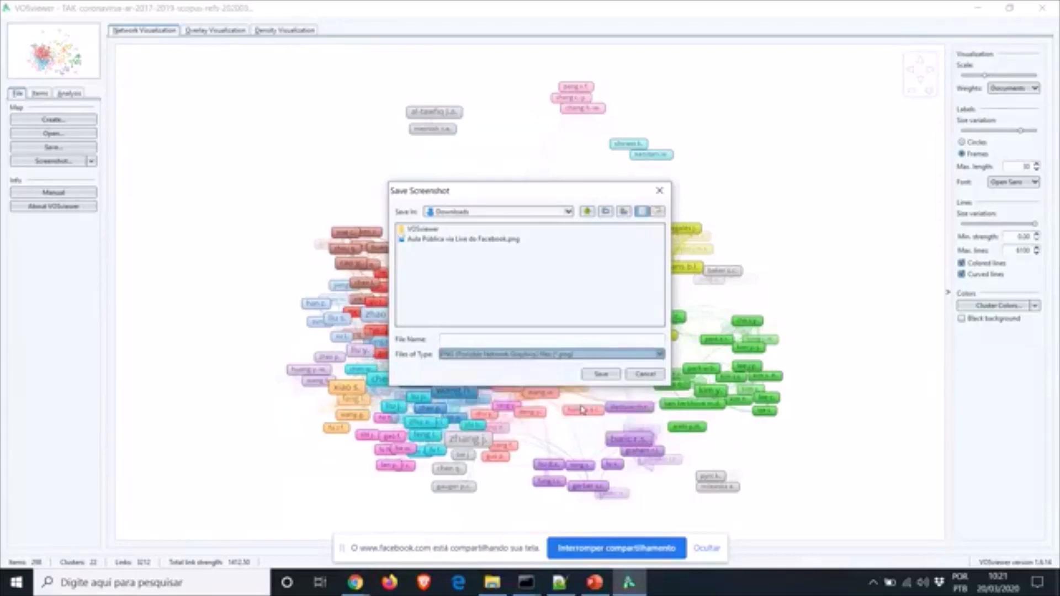
left_click(458, 337)
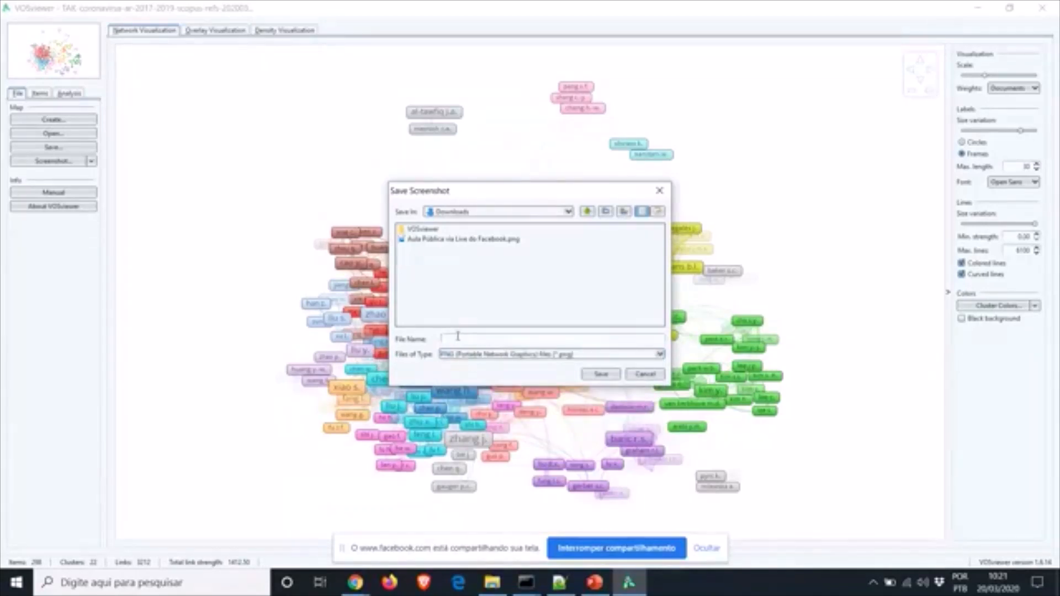
type("teste1")
left_click(601, 374)
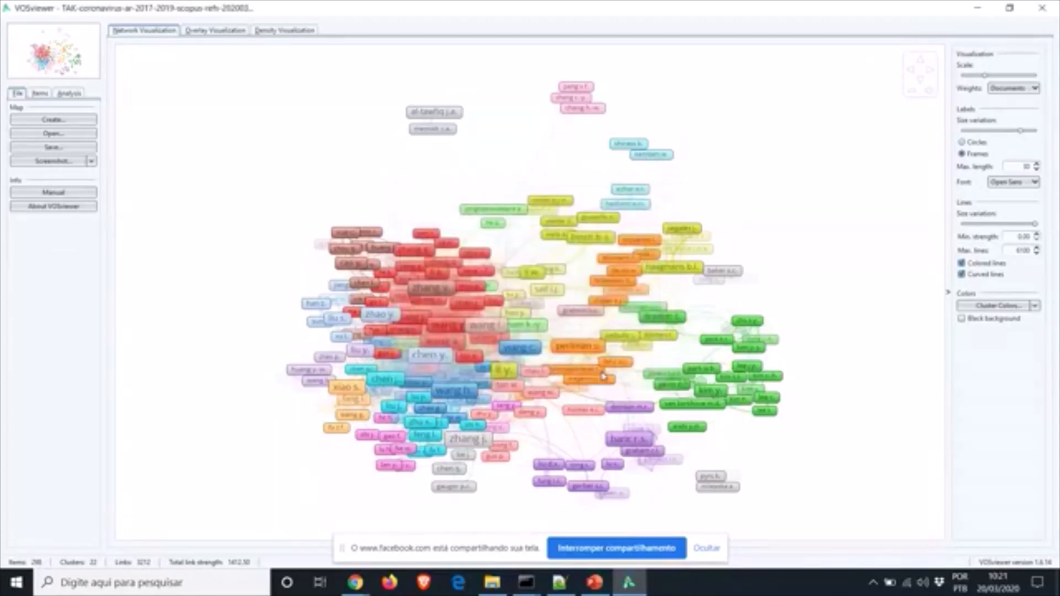
View teste1.png from the Downloads folder in Photos, then go back to the VOSviewer map
left_click(492, 582)
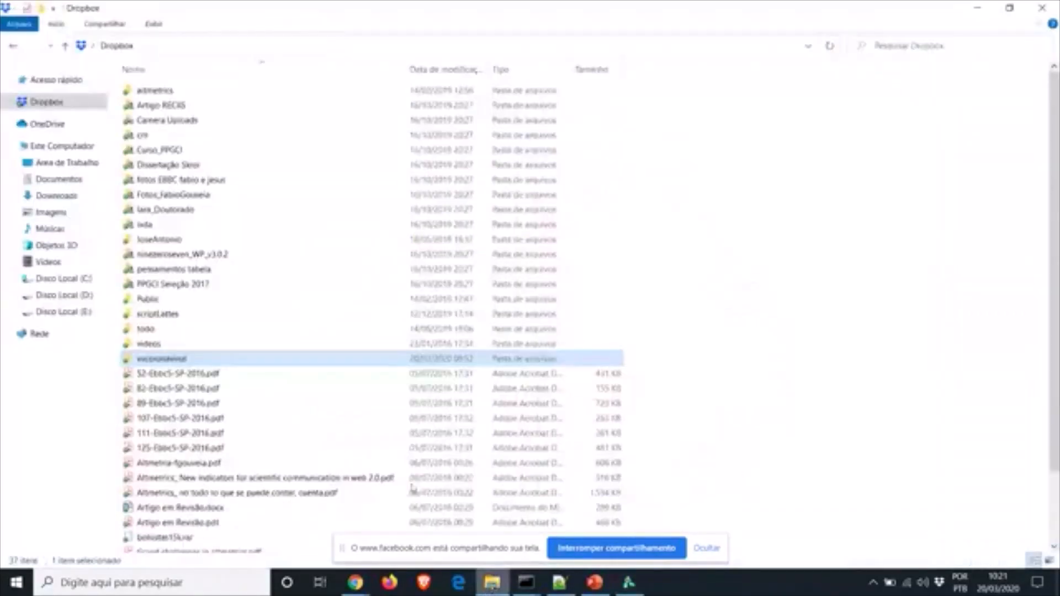
left_click(62, 164)
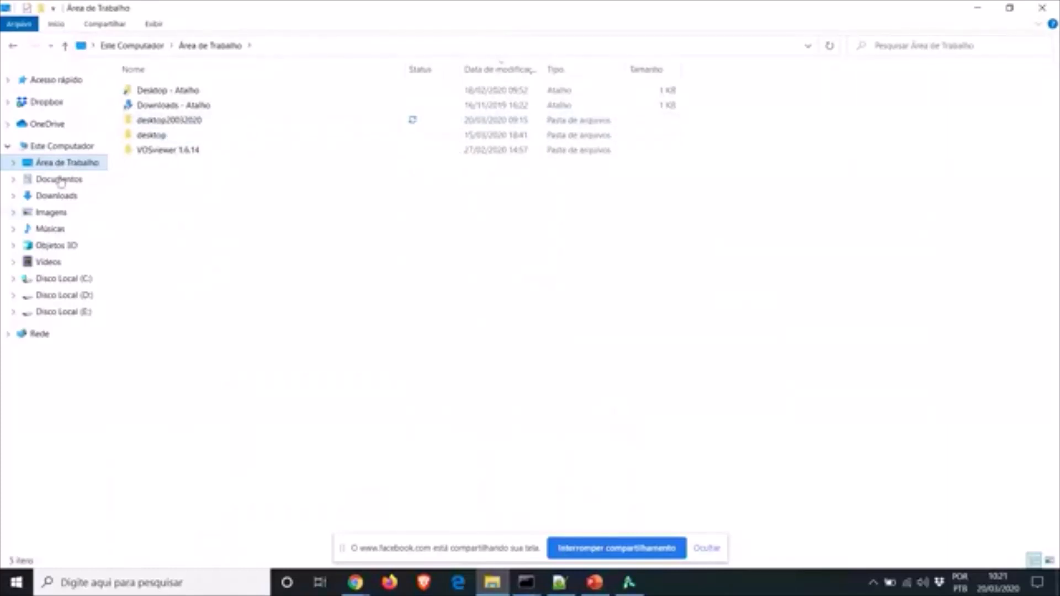
left_click(59, 197)
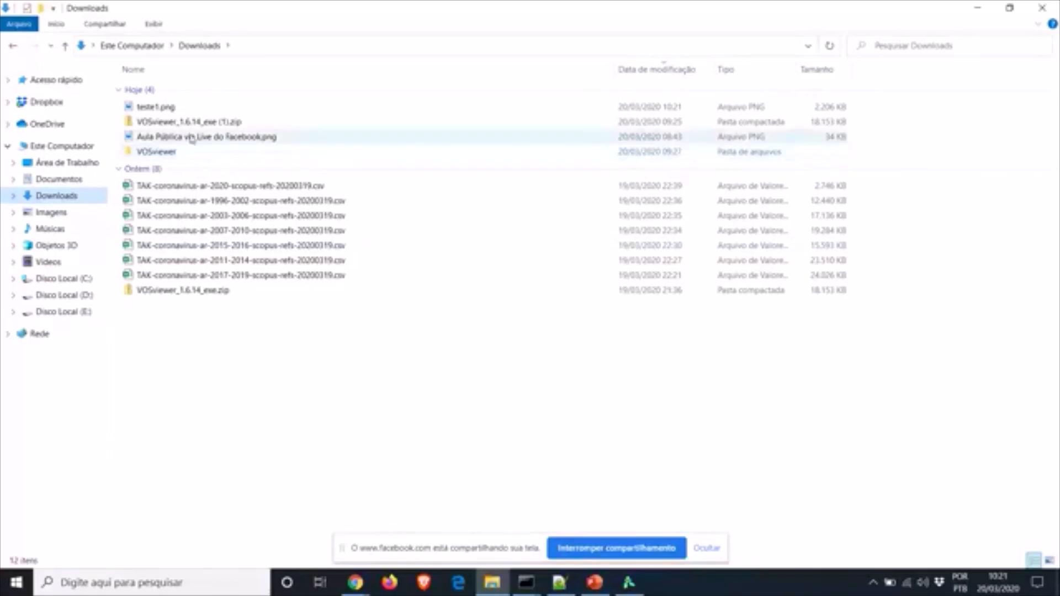
double_click(157, 107)
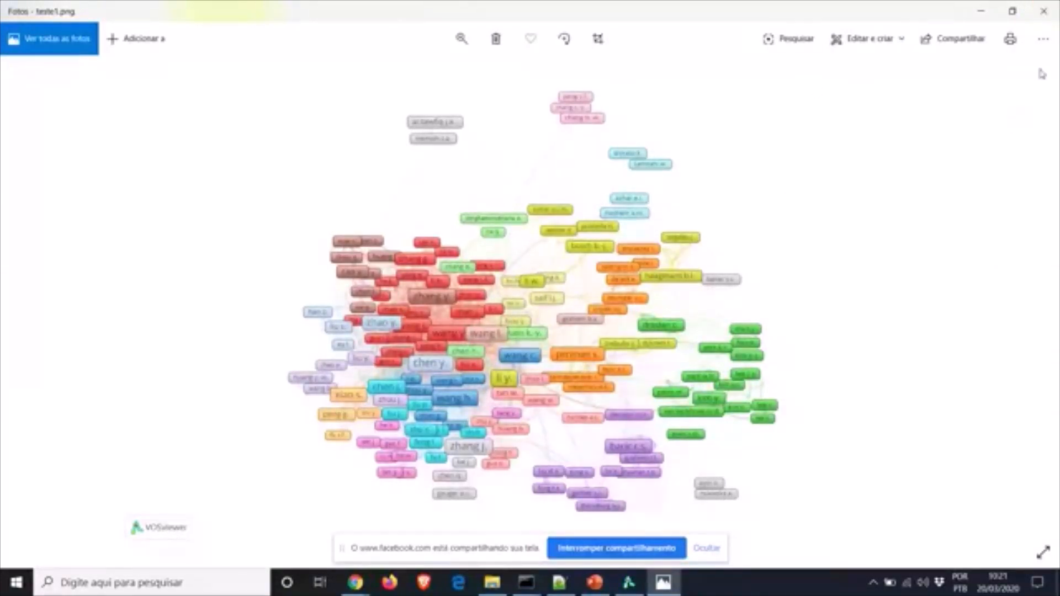
left_click(1043, 11)
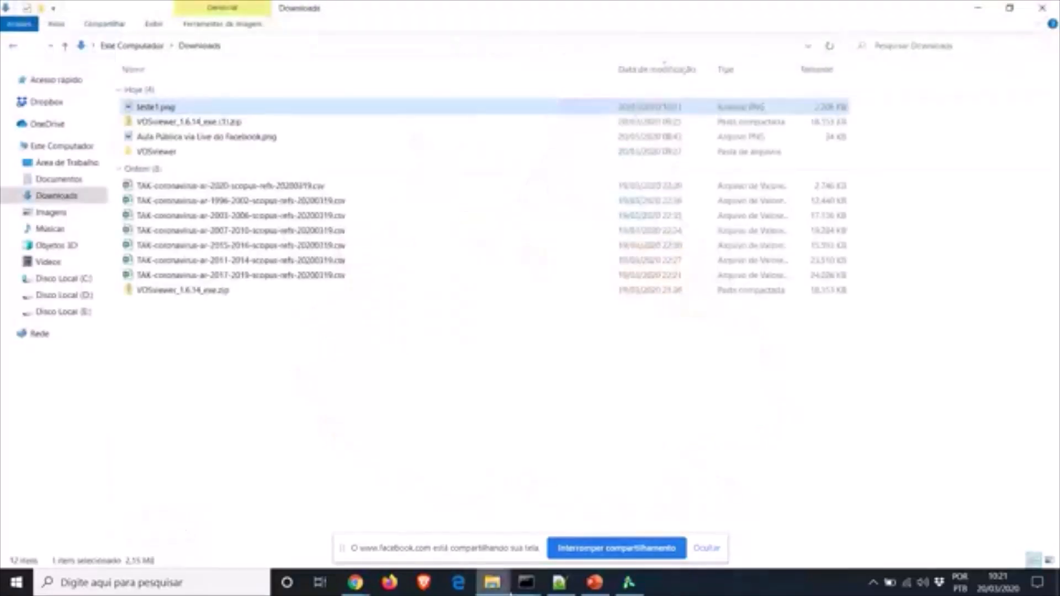
left_click(628, 582)
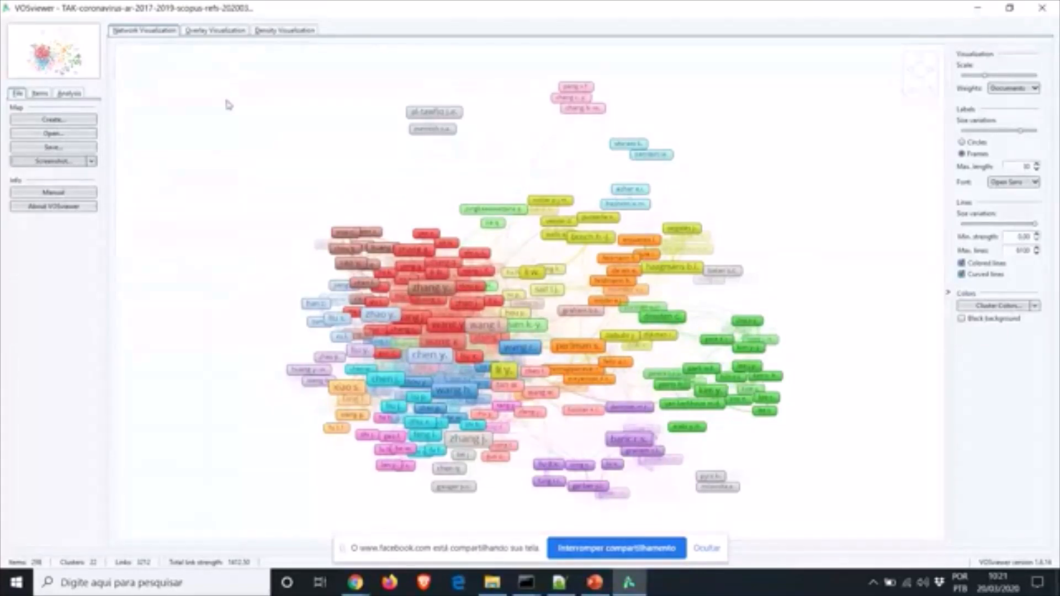
Show the overlay view, colouring authors by average publication year from 2017.6 to 2018.4
left_click(214, 32)
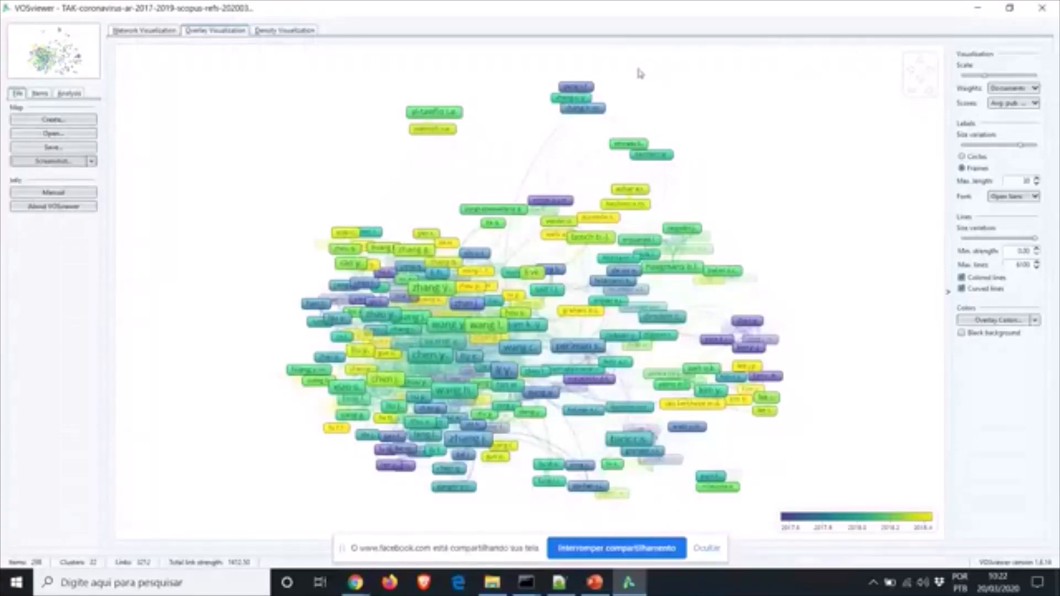
mouse_move(585, 91)
Colour the overlay by average citations, after briefly trying average normalised citations
left_click(1033, 105)
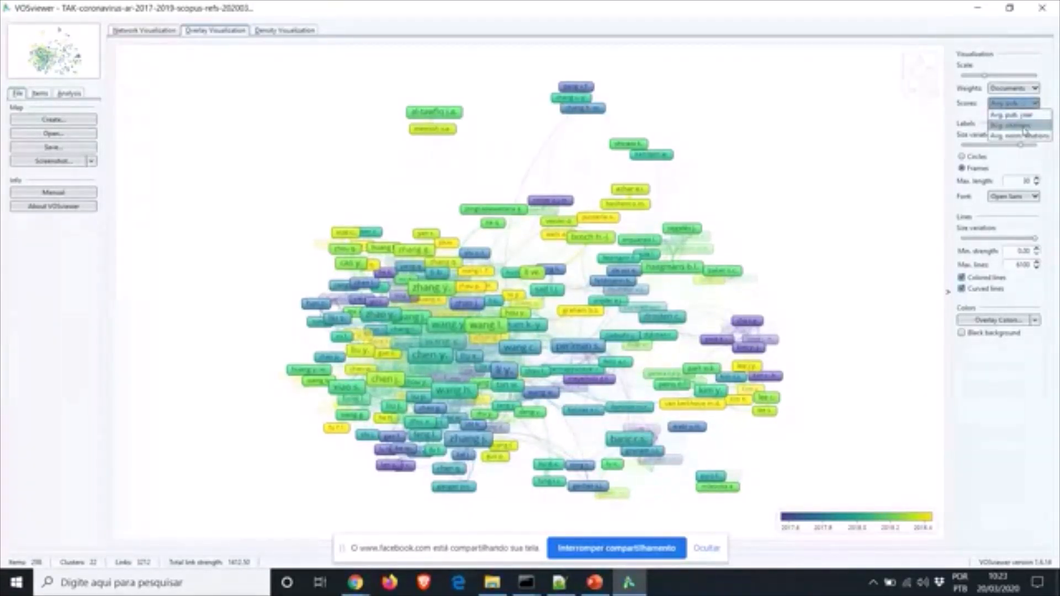
left_click(1024, 126)
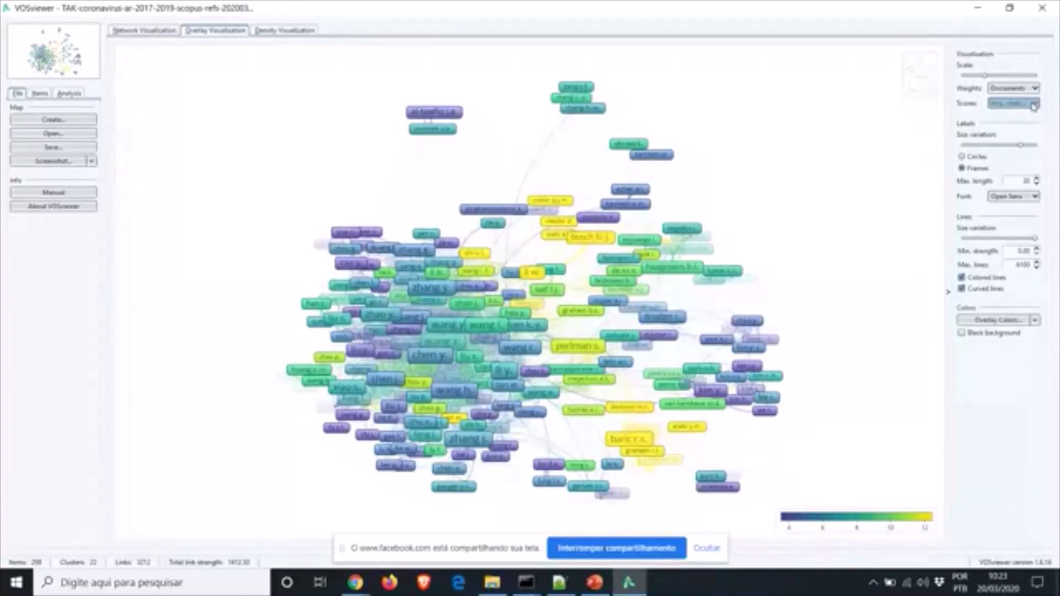
left_click(1033, 104)
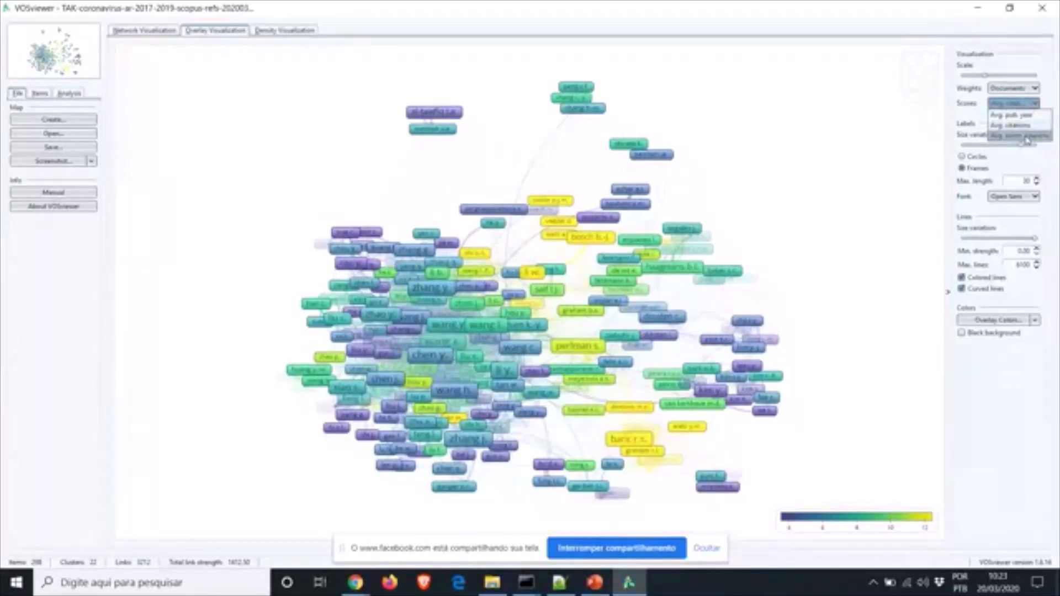
left_click(1024, 136)
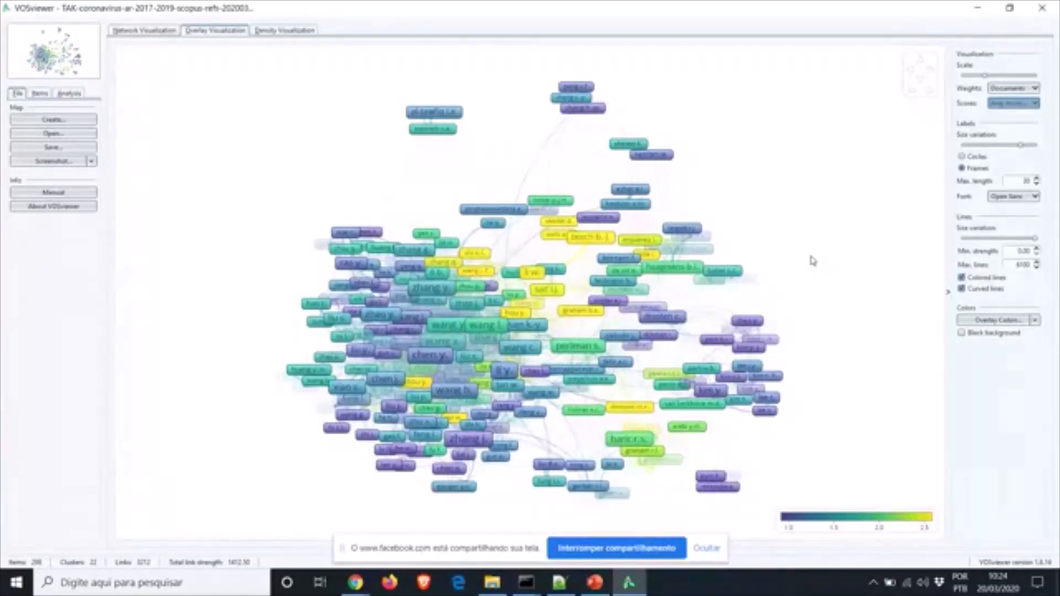
left_click(1033, 103)
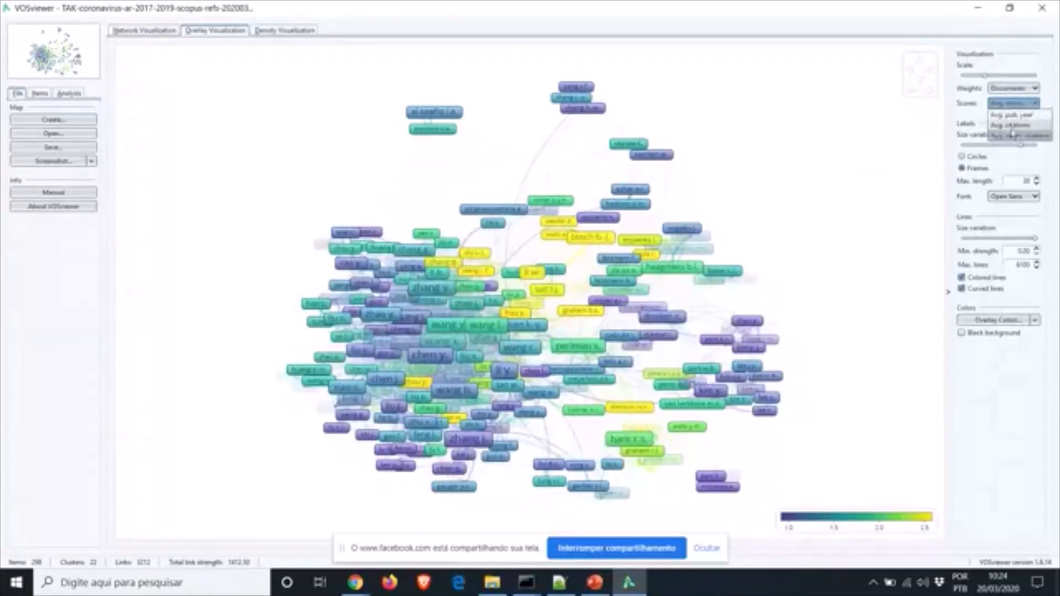
left_click(1013, 127)
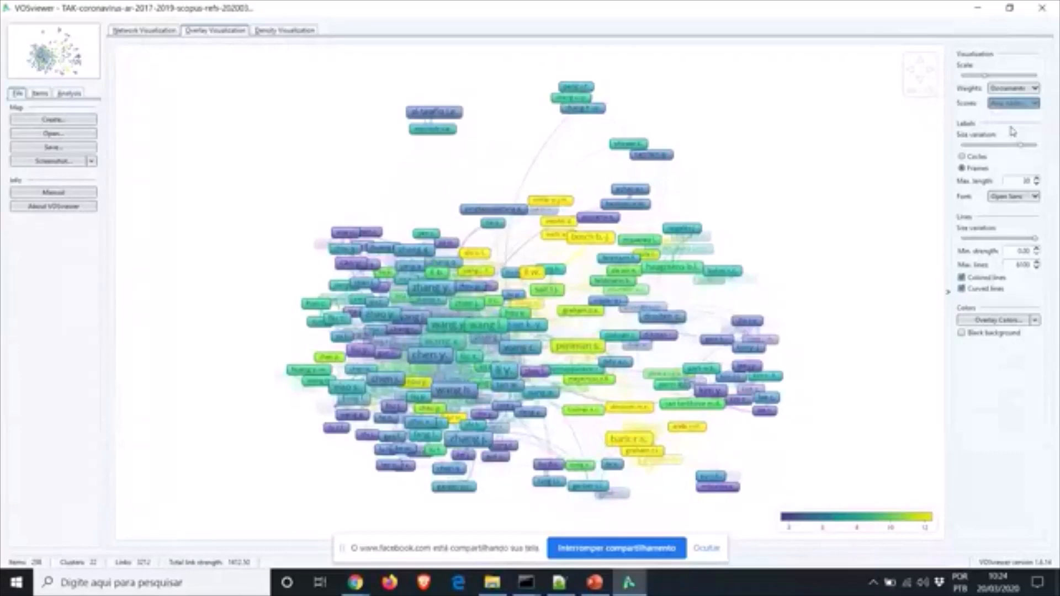
Switch the map to the density visualization
mouse_move(584, 346)
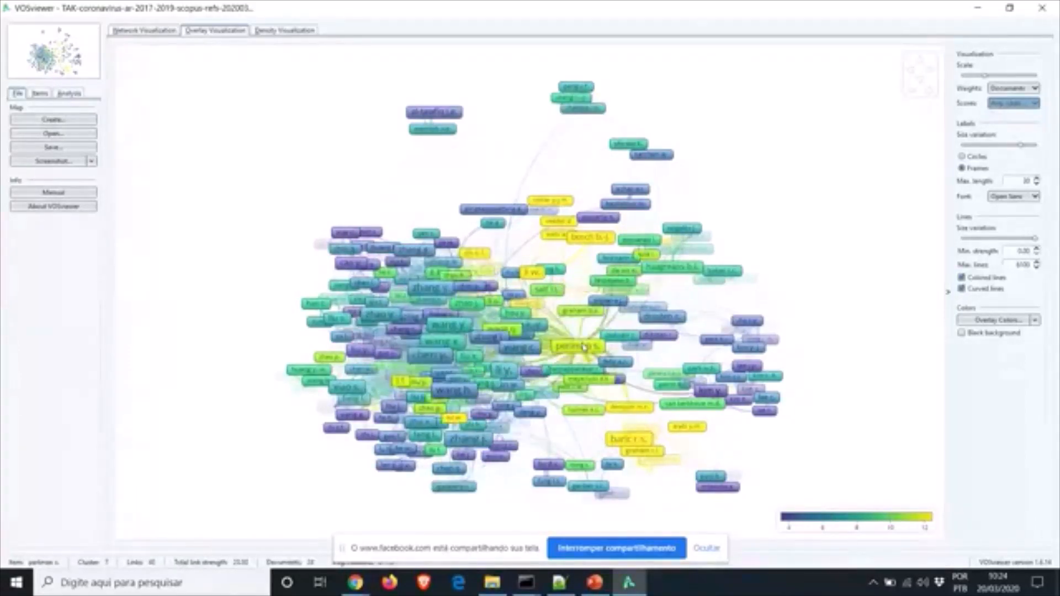
mouse_move(643, 444)
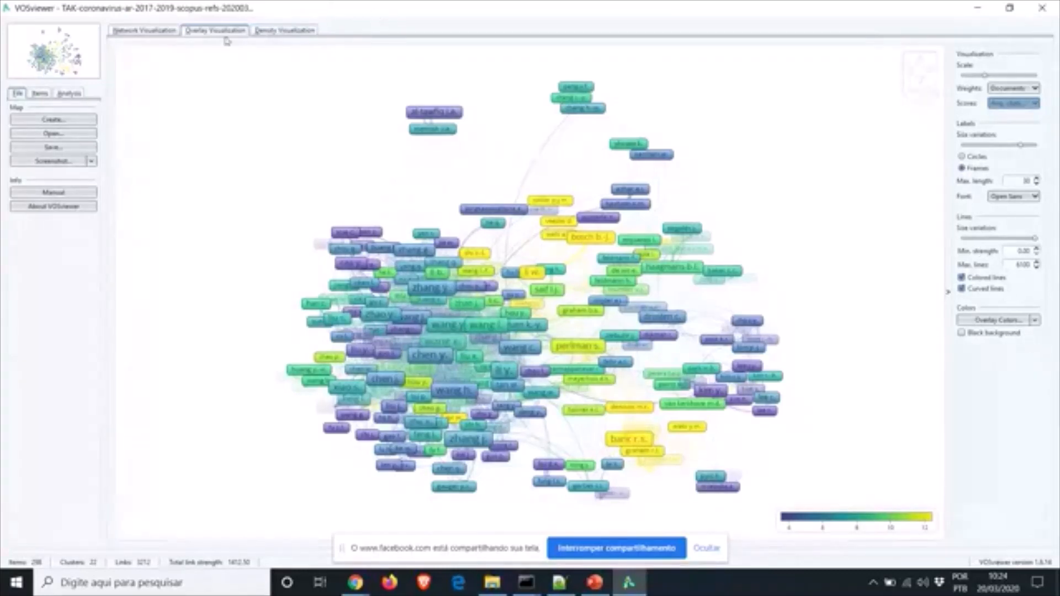
left_click(292, 30)
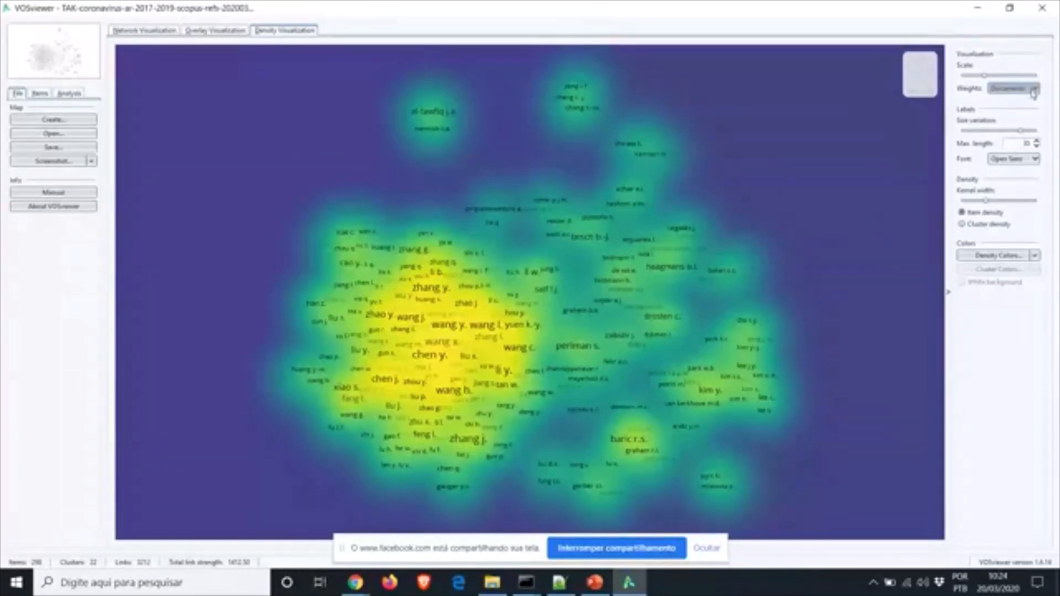
Try the minimum and maximum item-density kernel widths, then settle on a moderate width
mouse_move(986, 203)
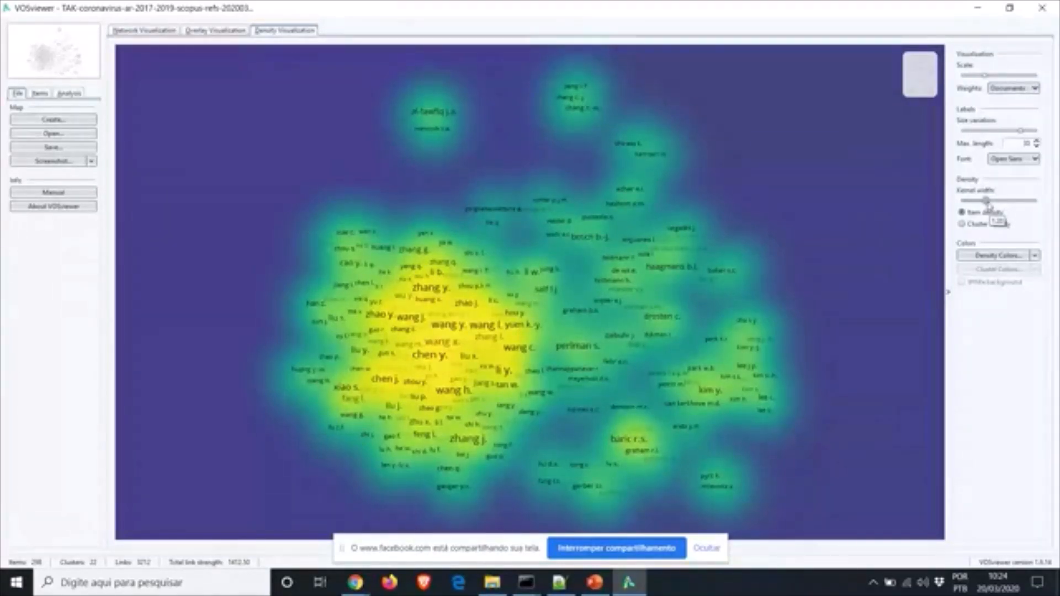
left_click_drag(987, 202, 961, 201)
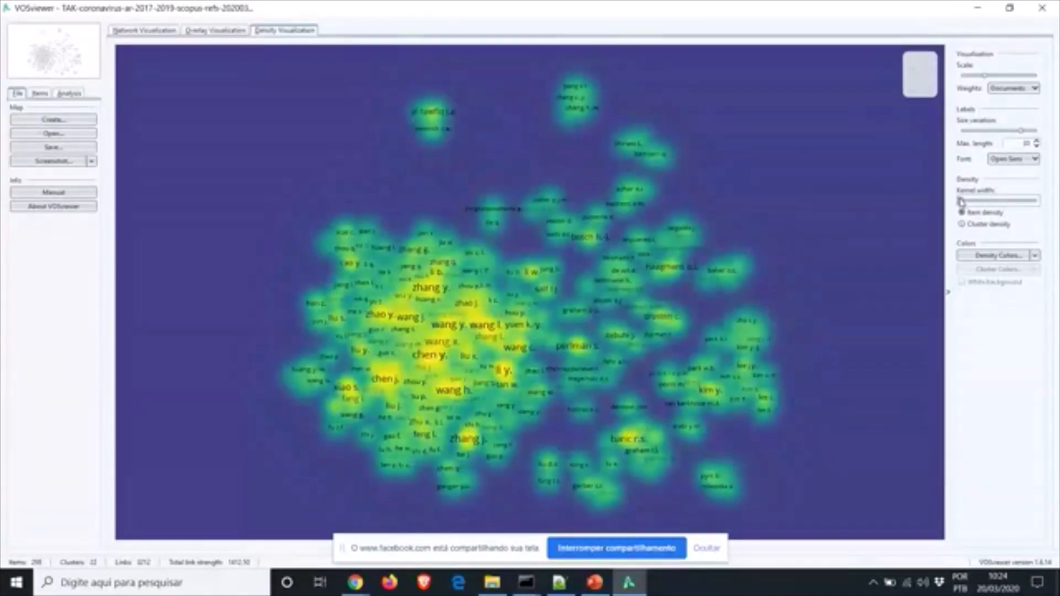
left_click_drag(960, 202, 1058, 216)
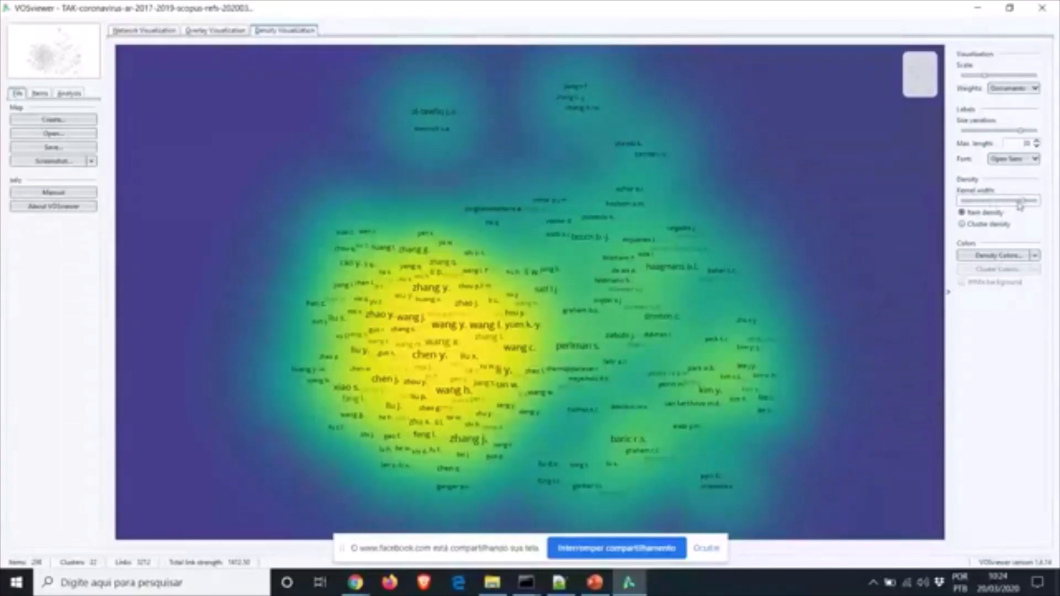
left_click_drag(1026, 200, 984, 202)
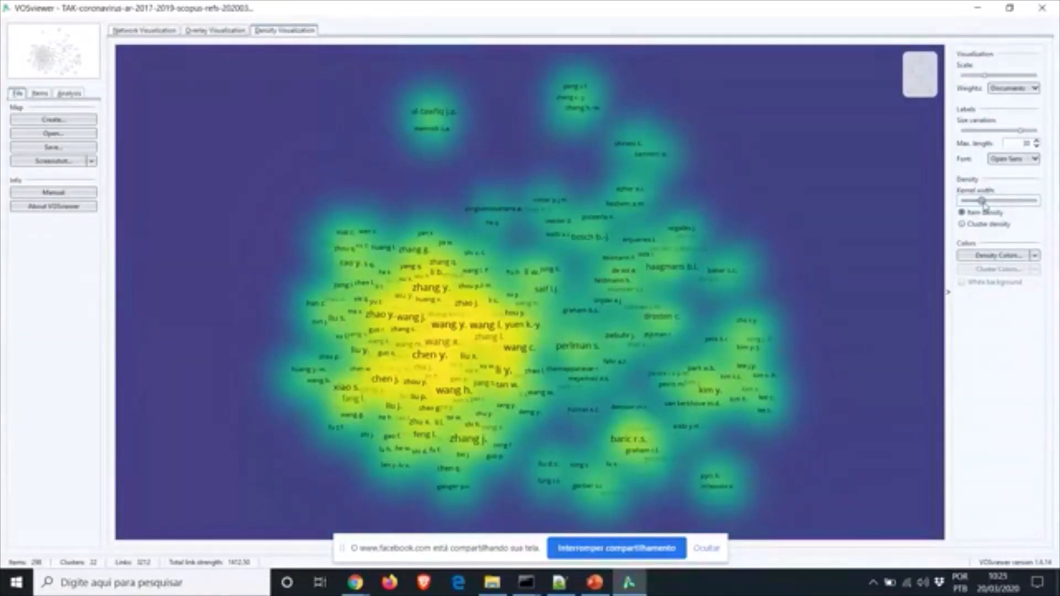
Switch to cluster density, set kernel width to about a third, and try the white background
left_click(962, 224)
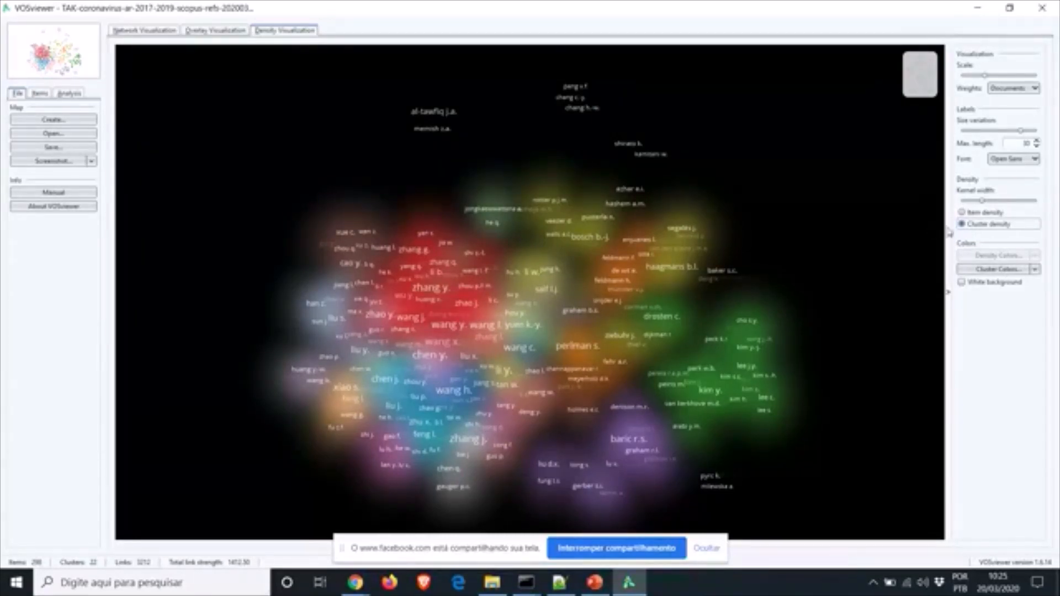
left_click_drag(982, 201, 960, 203)
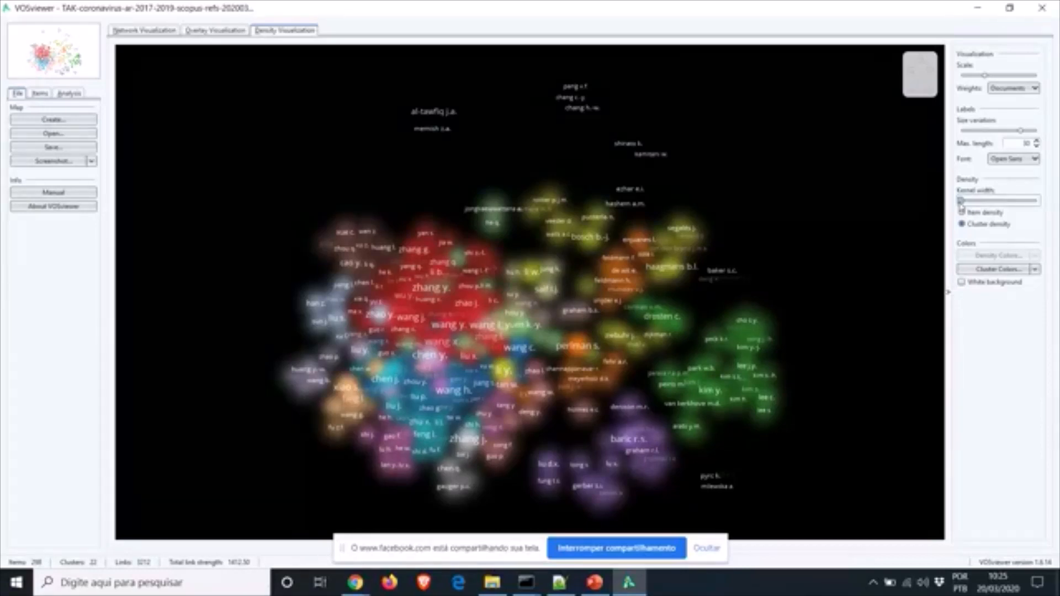
left_click_drag(961, 205, 1048, 200)
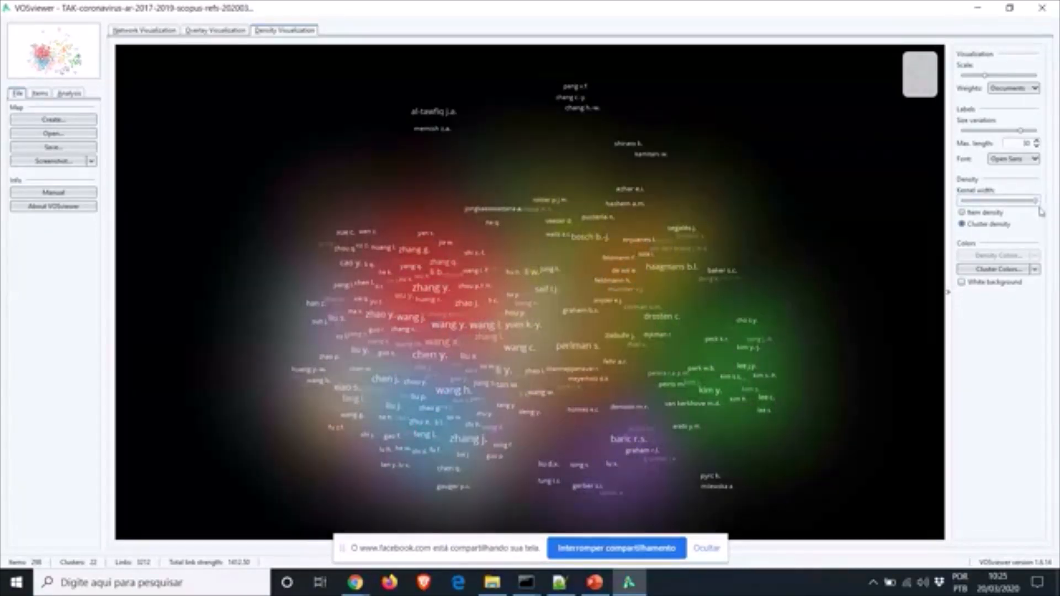
mouse_move(1034, 209)
left_click_drag(1034, 208, 986, 207)
left_click(961, 283)
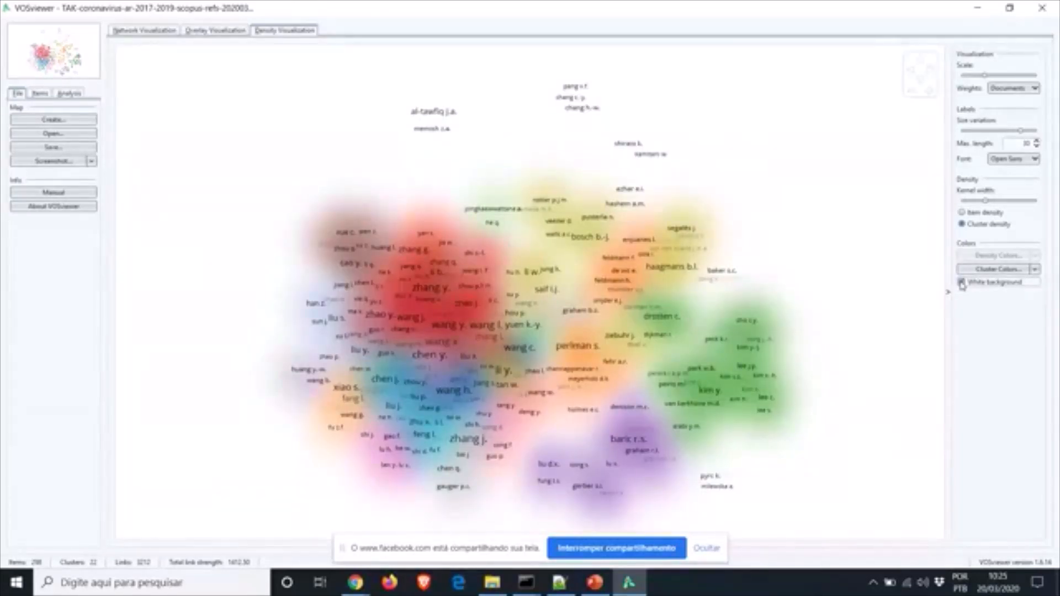
left_click(961, 283)
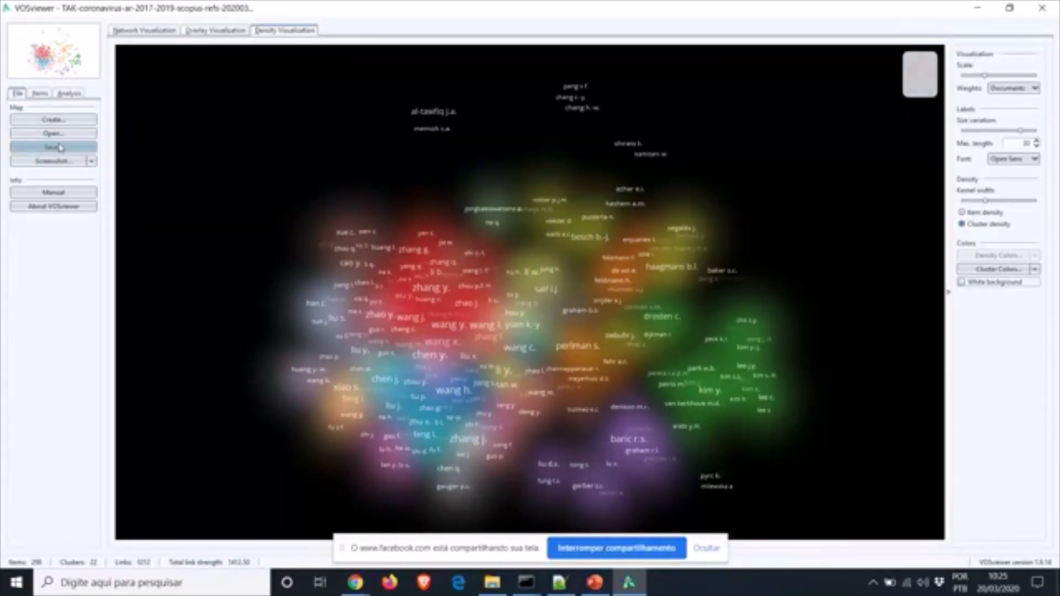
Set the map file to teste1-map.txt in Downloads
left_click(60, 148)
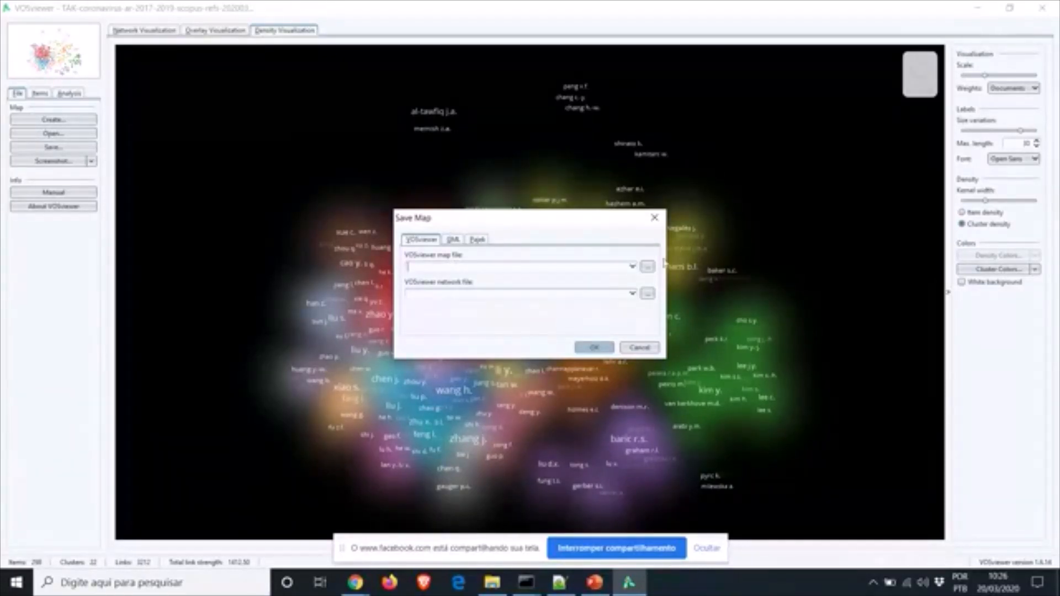
left_click(648, 267)
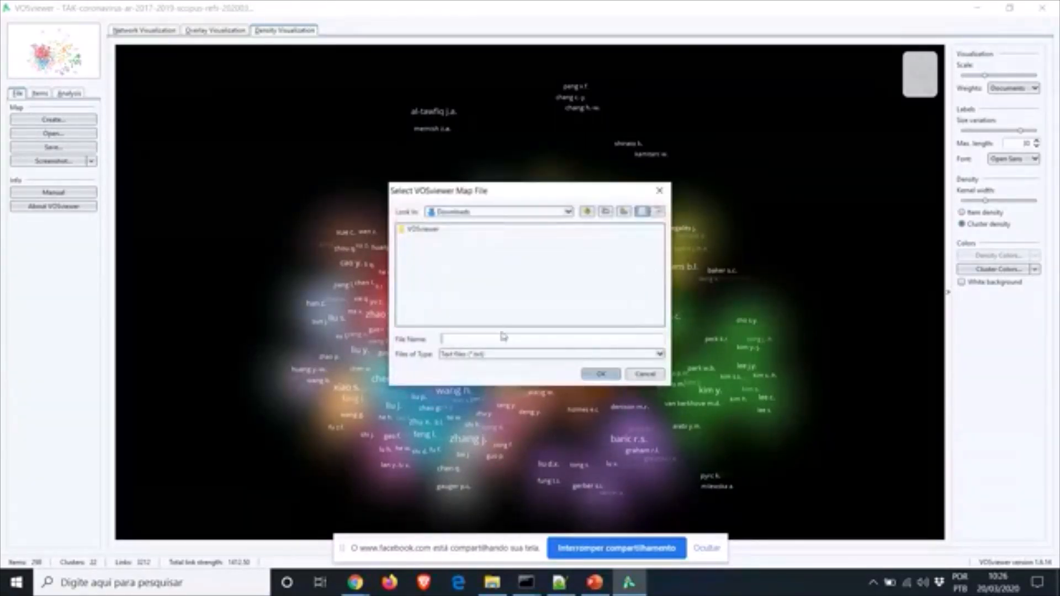
type("teste1-map.txt")
left_click(599, 373)
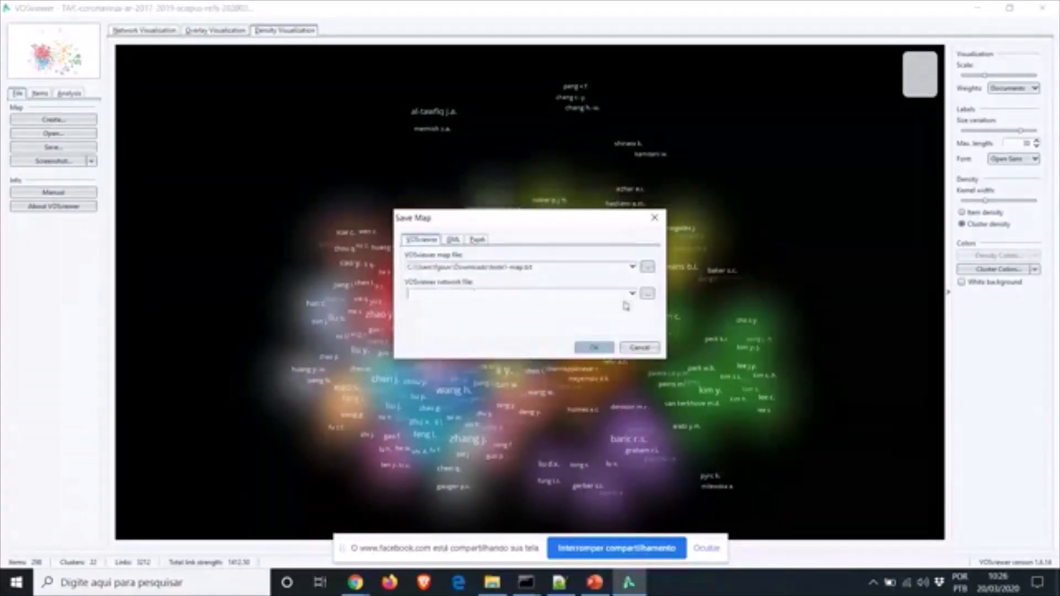
Set the network file to teste1-net.txt, then return to the network view
left_click(647, 293)
type("teste1")
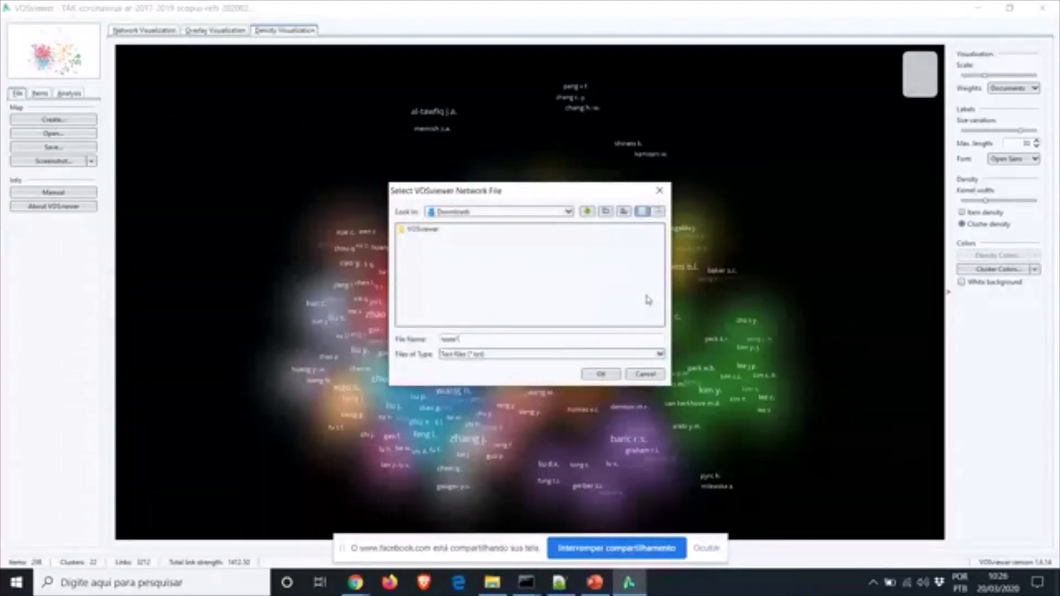
type("-net.txt")
left_click(602, 375)
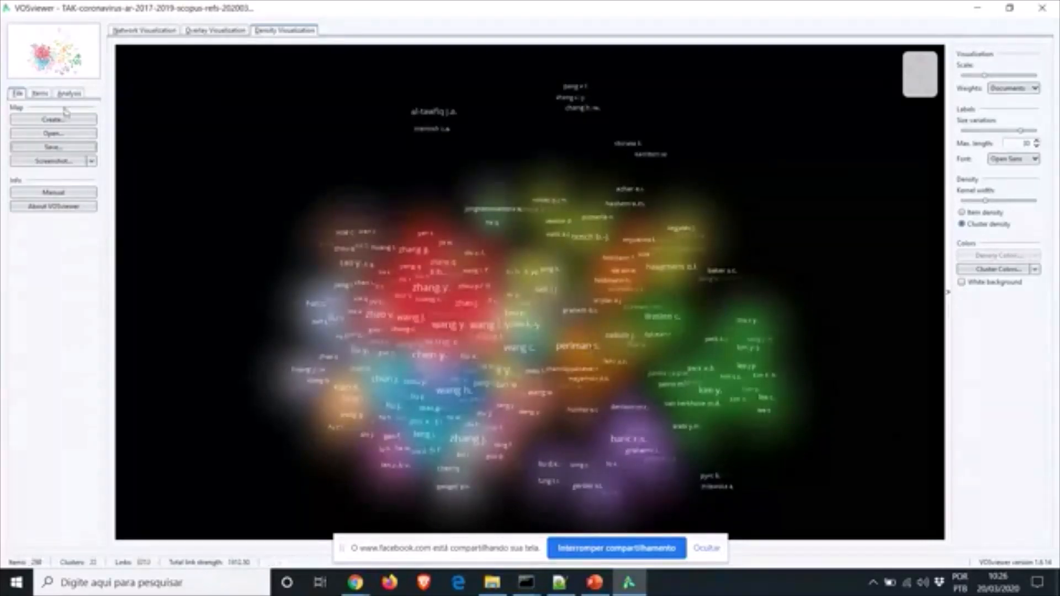
left_click(143, 31)
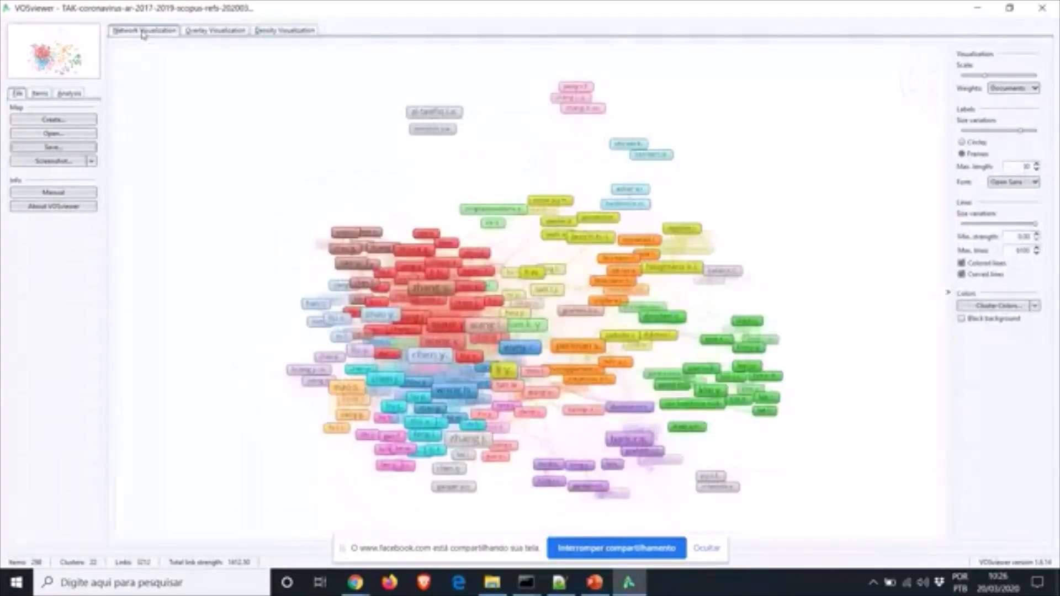